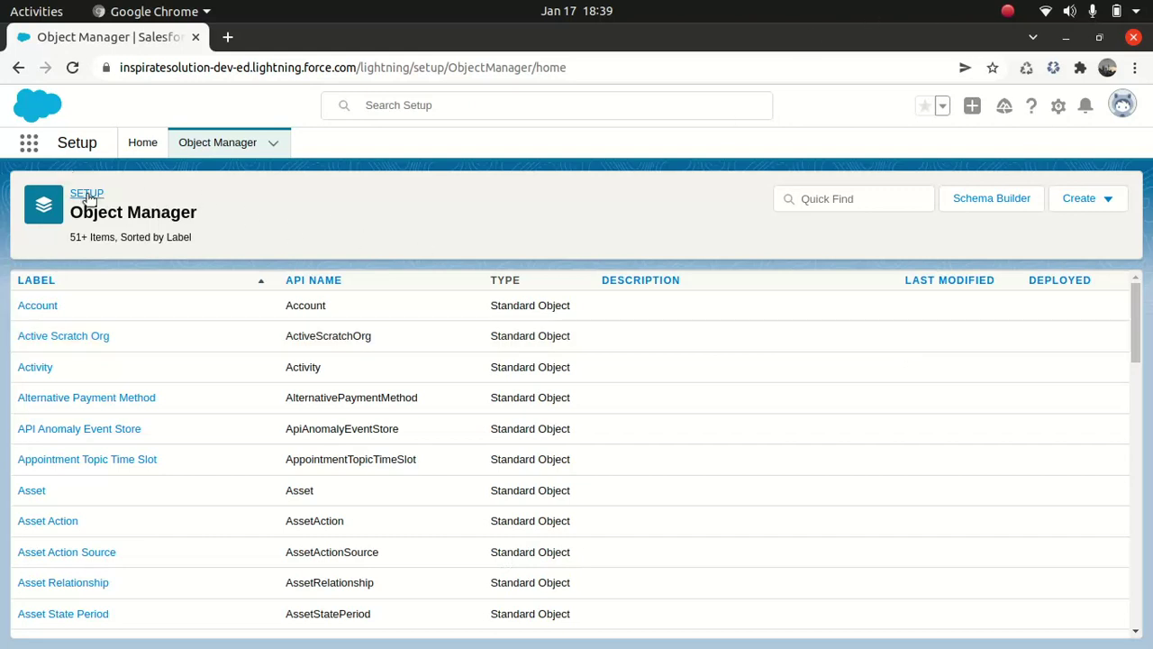
- From Setup Home, search Quick Find for 'queu' and go to the Queues page
click(140, 143)
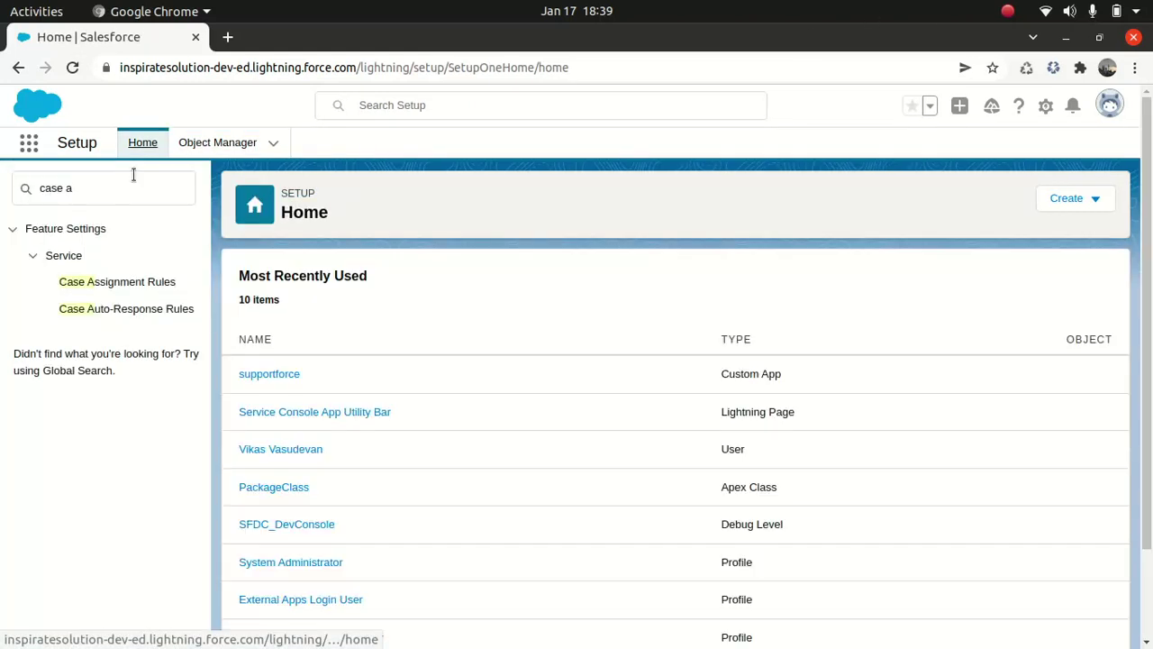
click(105, 188)
key(BackSpace)
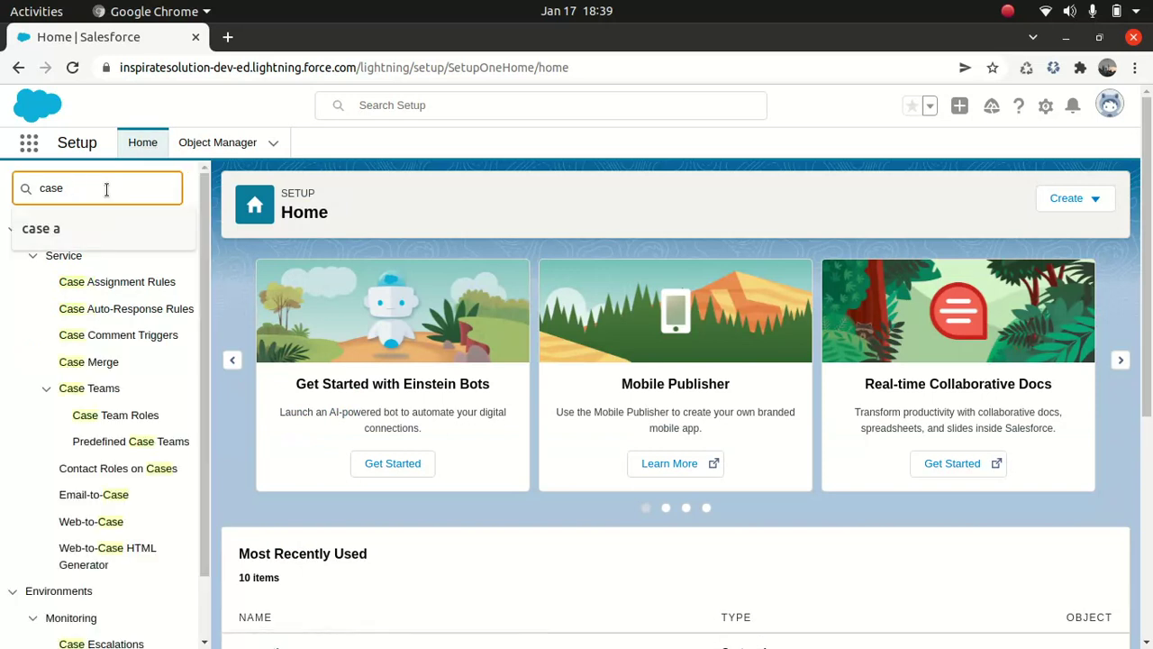
key(BackSpace)
key(BackSpace)
key(BackSpace)
key(BackSpace)
key(BackSpace)
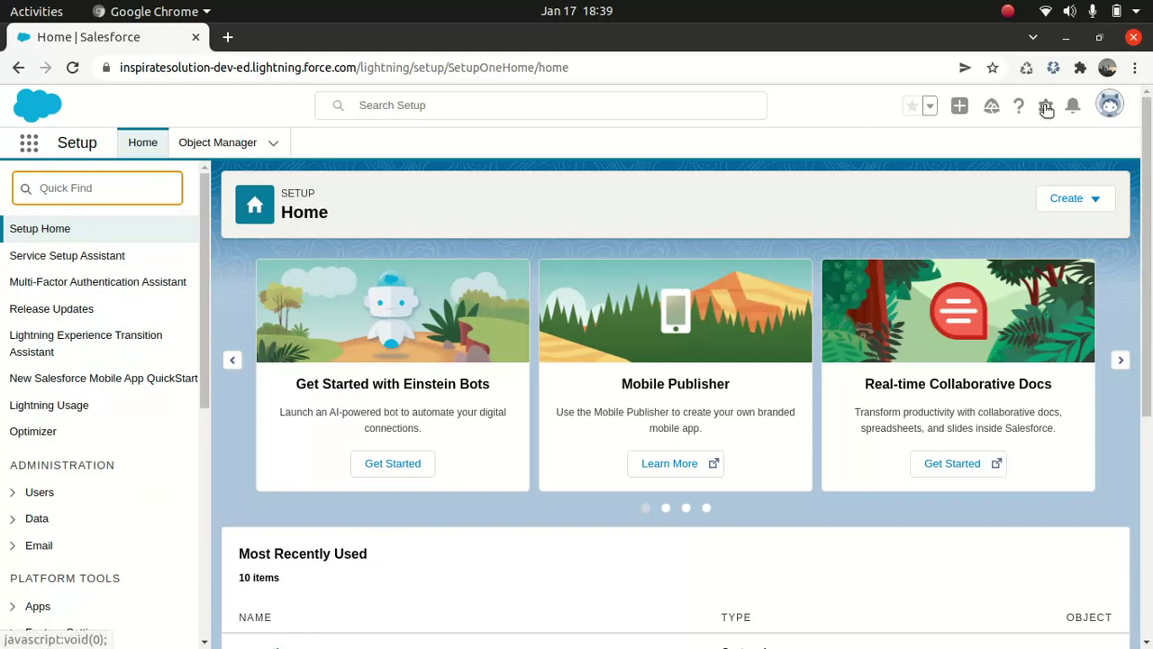
text(queu)
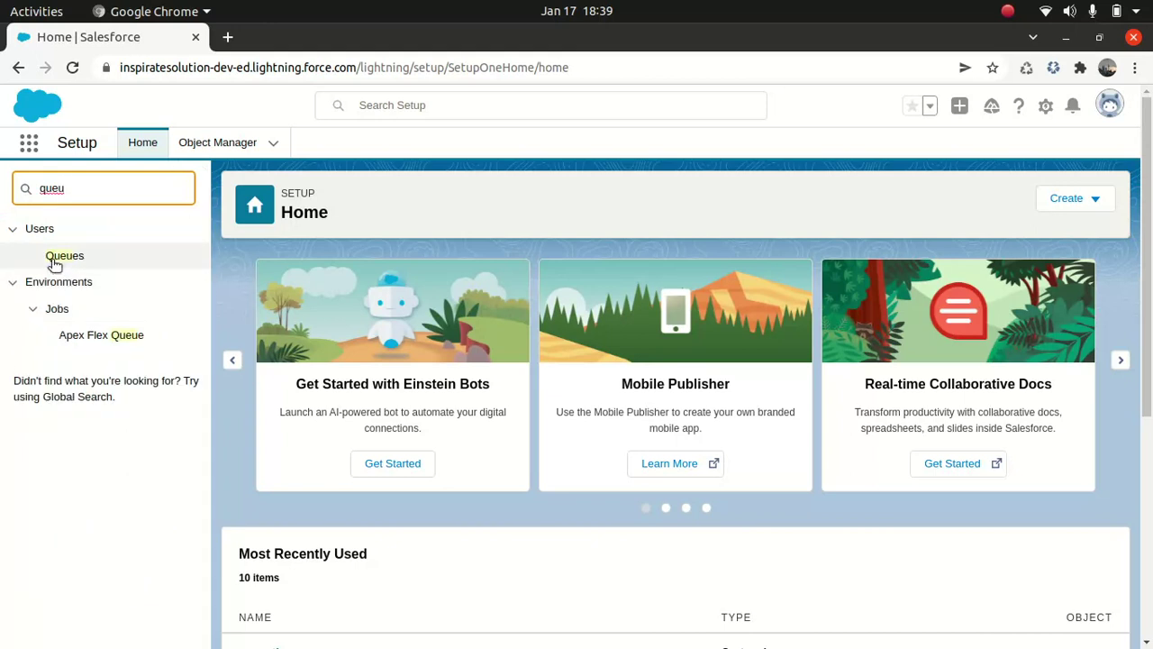
click(76, 258)
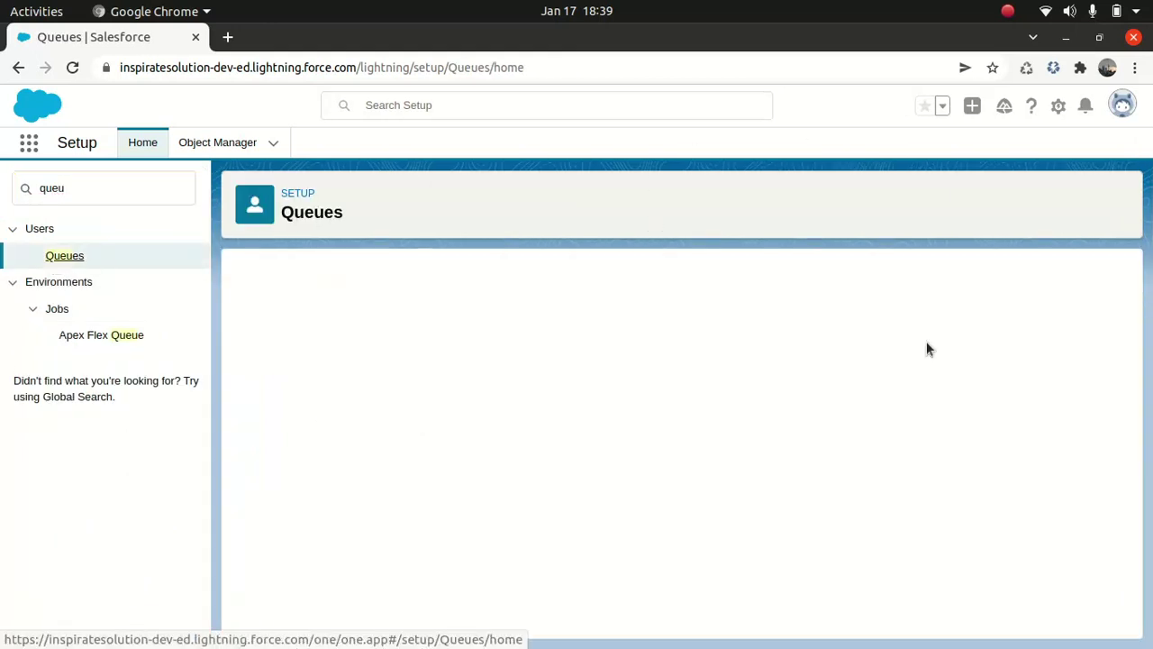
- Start a new queue labelled 'Email Queue', named Email_Queue, with the suggested queue e-mail
click(682, 397)
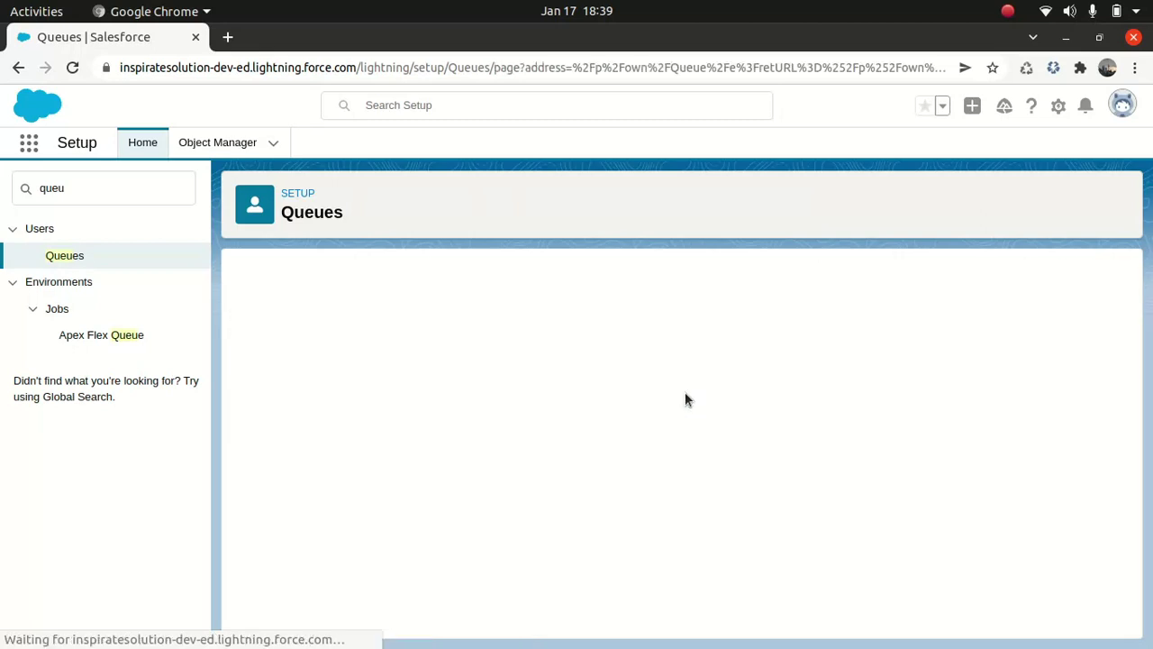
text(Email Queue)
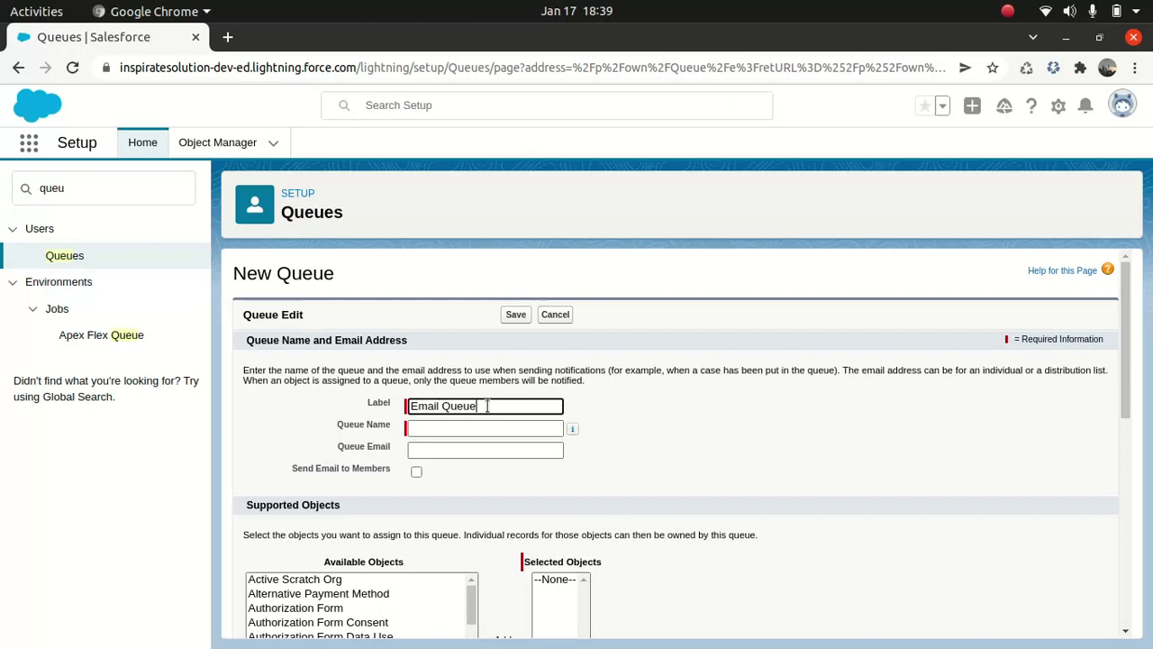
key(Tab)
click(468, 449)
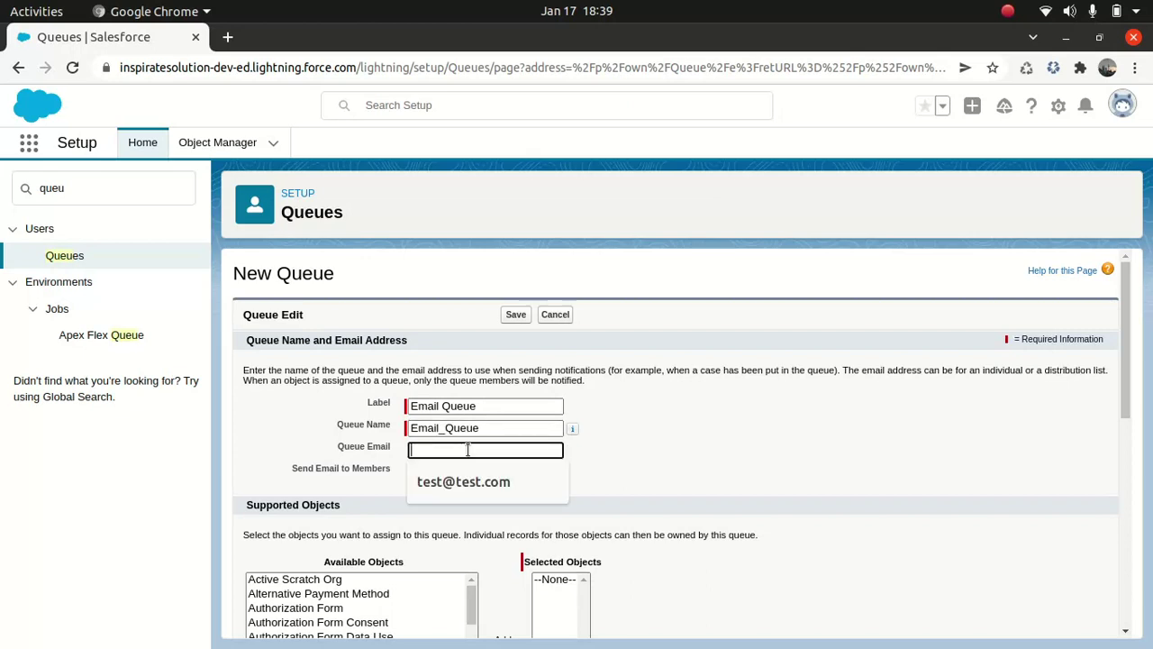
click(489, 477)
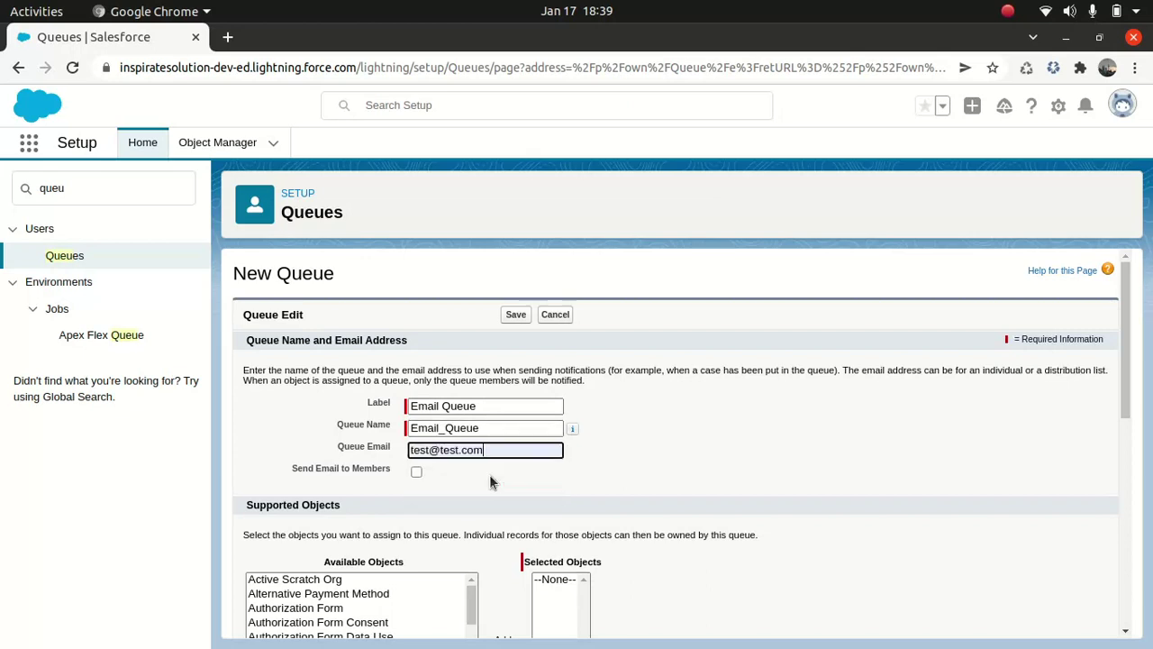
click(634, 461)
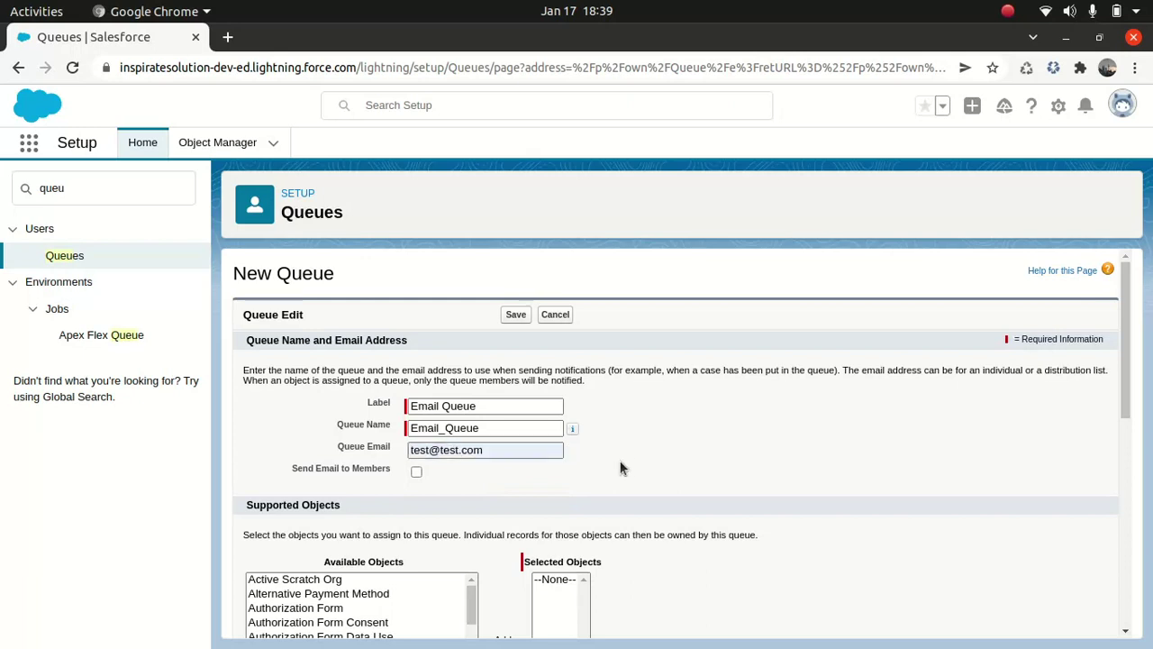
scroll(618, 468, down, 1)
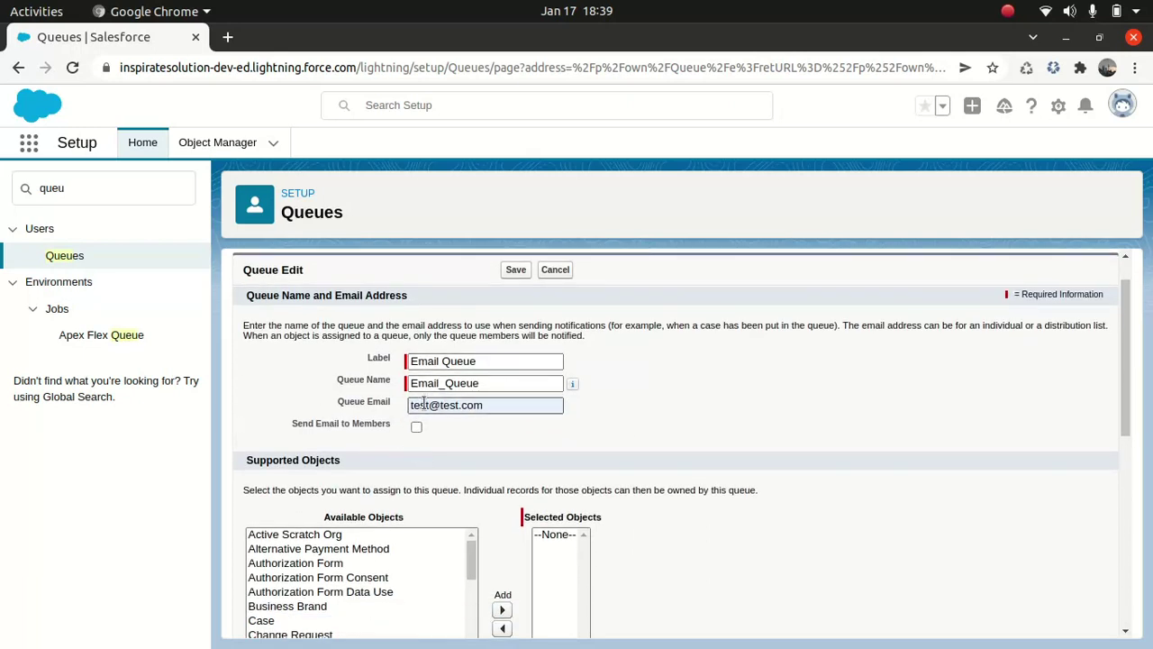
scroll(558, 401, down, 1)
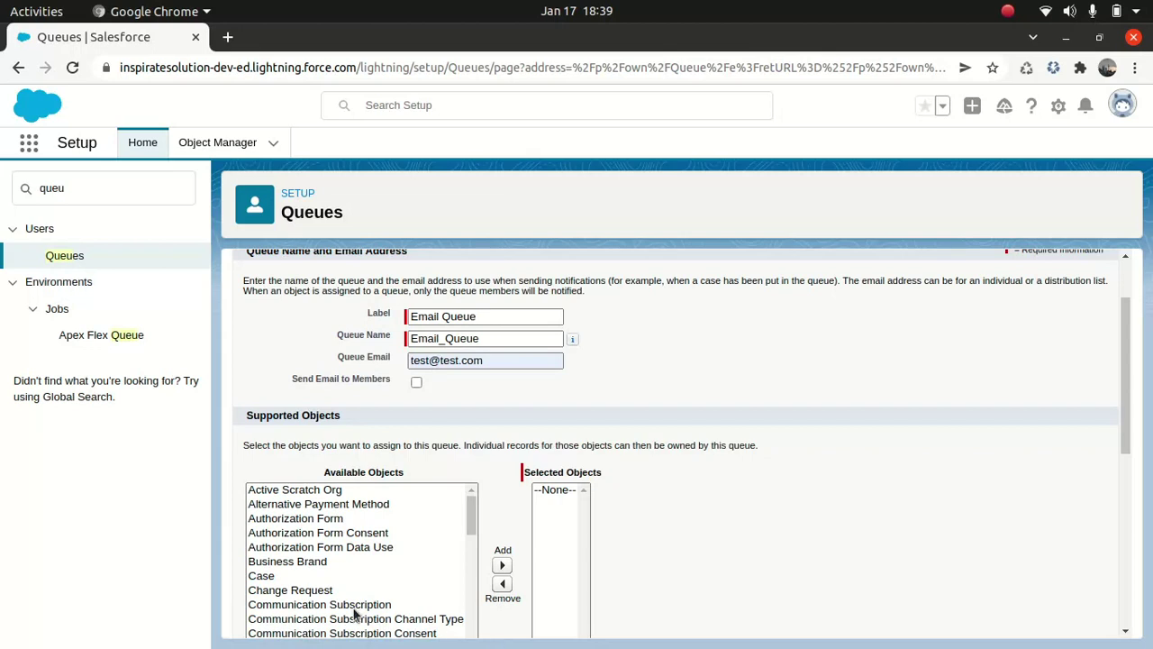
- Add Case to the queue's supported objects
click(264, 577)
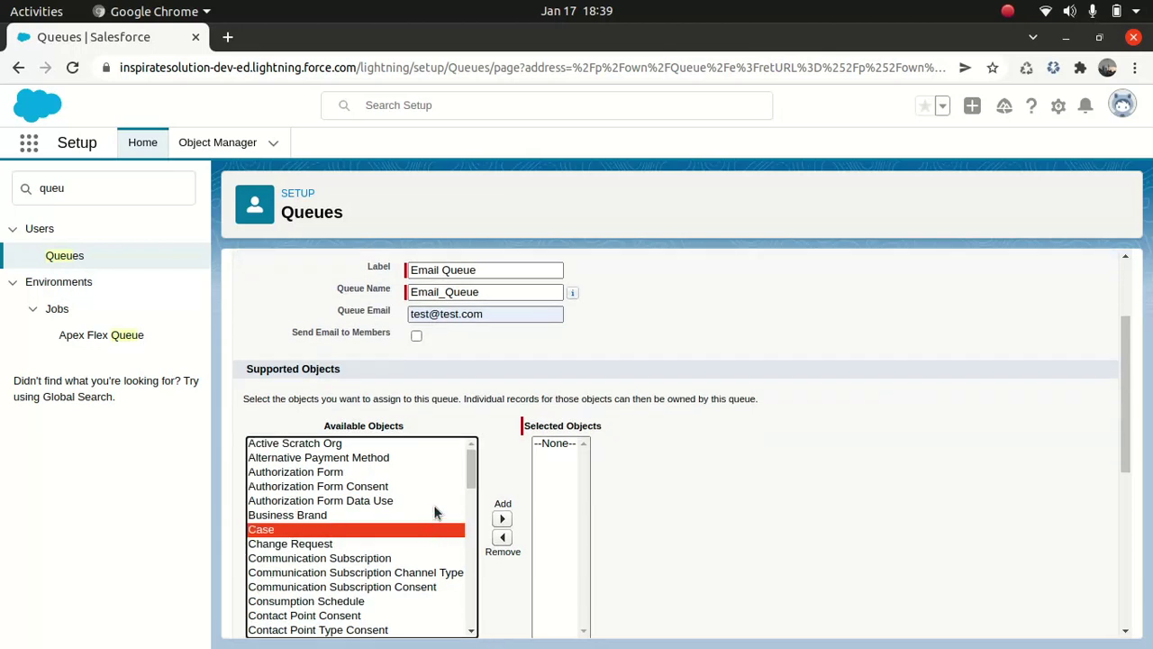
click(501, 518)
scroll(739, 478, down, 4)
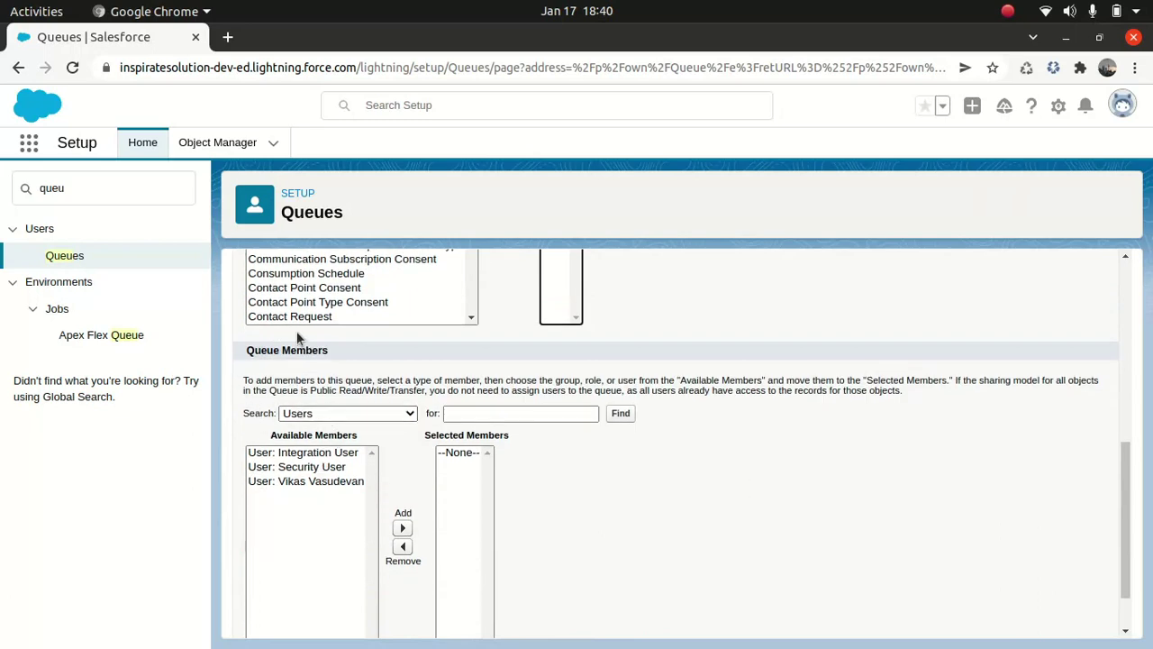
- Add two users, including Security User, as queue members and save Email Queue
click(388, 410)
click(326, 480)
click(403, 528)
scroll(877, 533, down, 1)
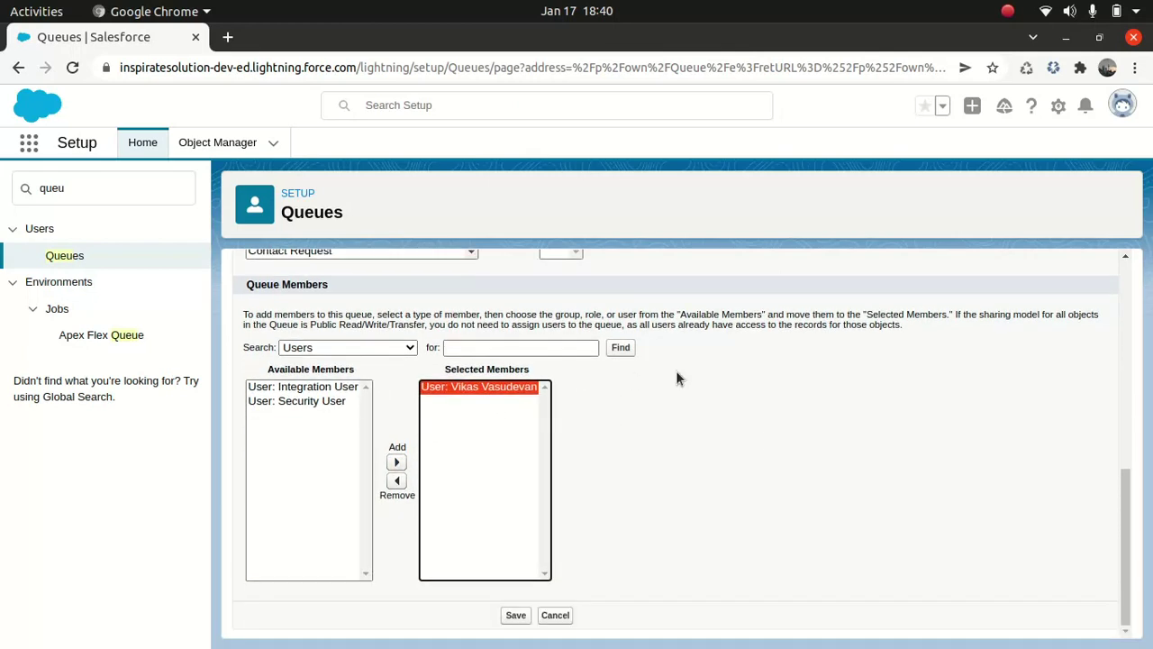
click(311, 400)
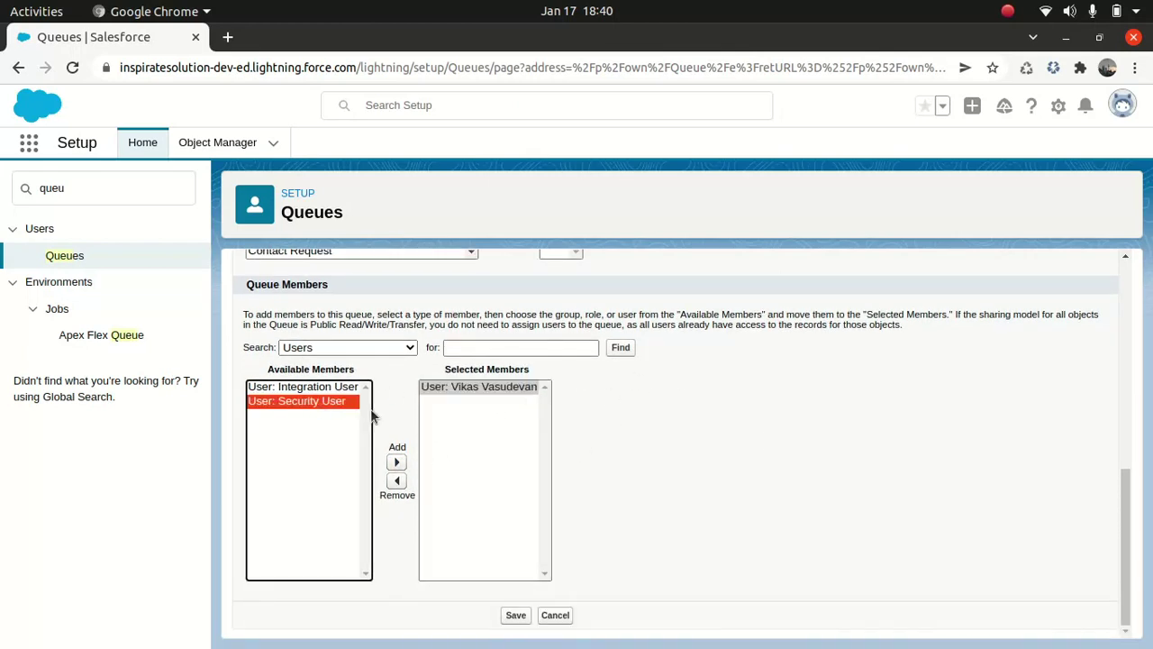
click(396, 462)
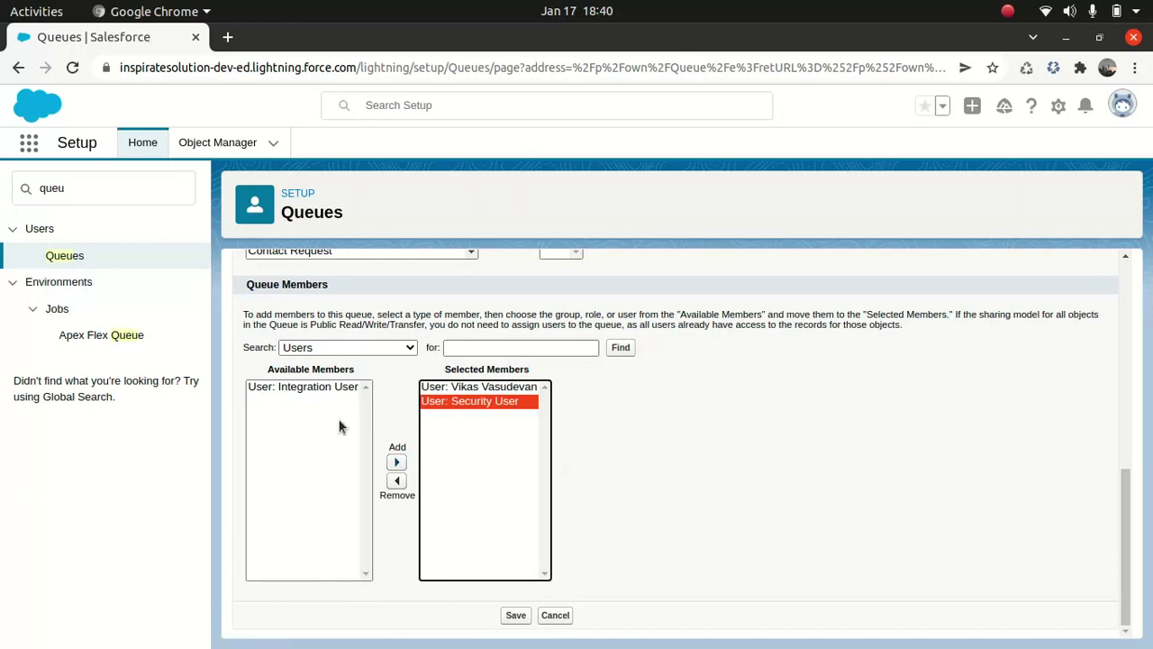
scroll(682, 296, up, 2)
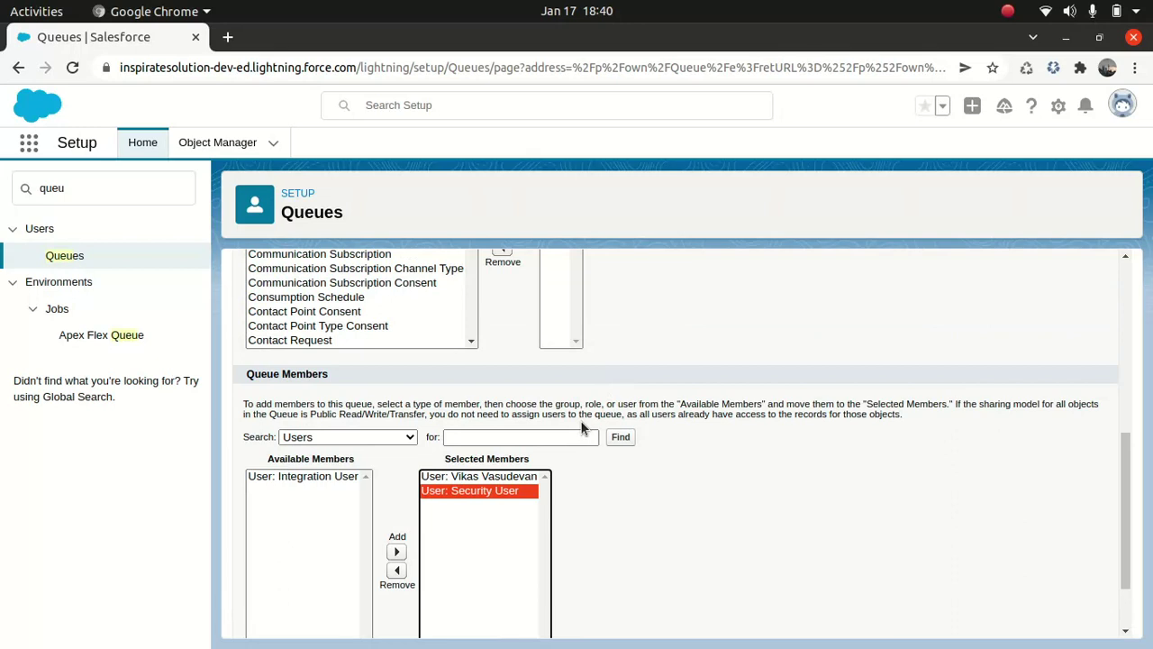
scroll(580, 420, down, 2)
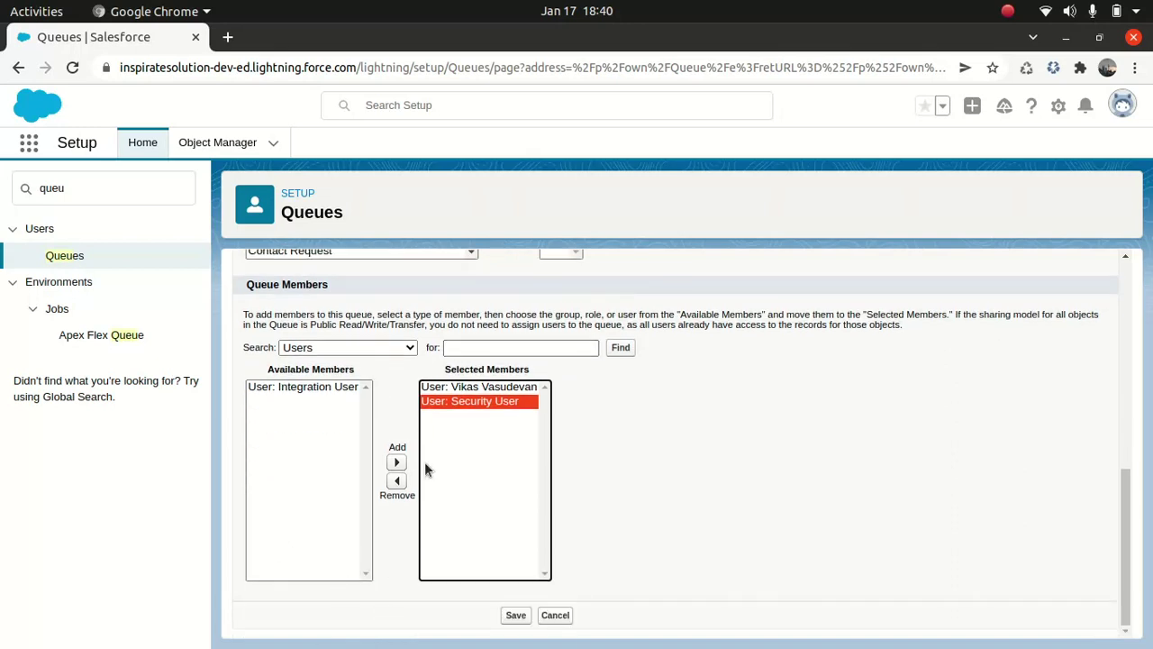
click(514, 616)
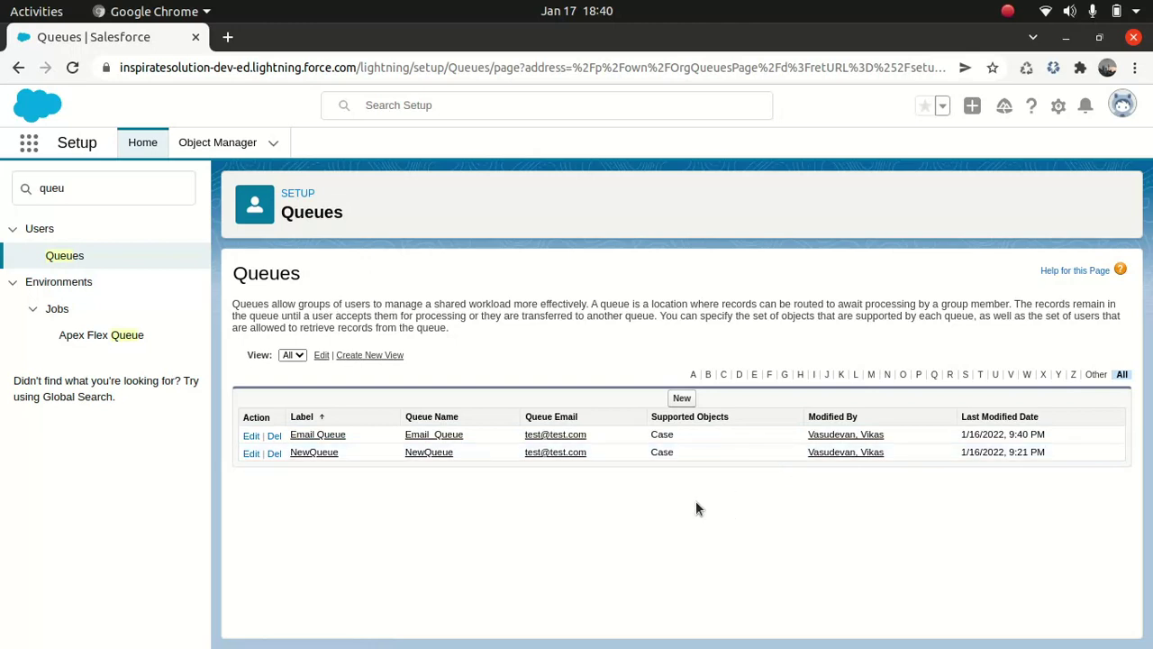
- Switch to the Service app and show the Cases tab's Email Queue list view
click(27, 146)
text(z)
key(BackSpace)
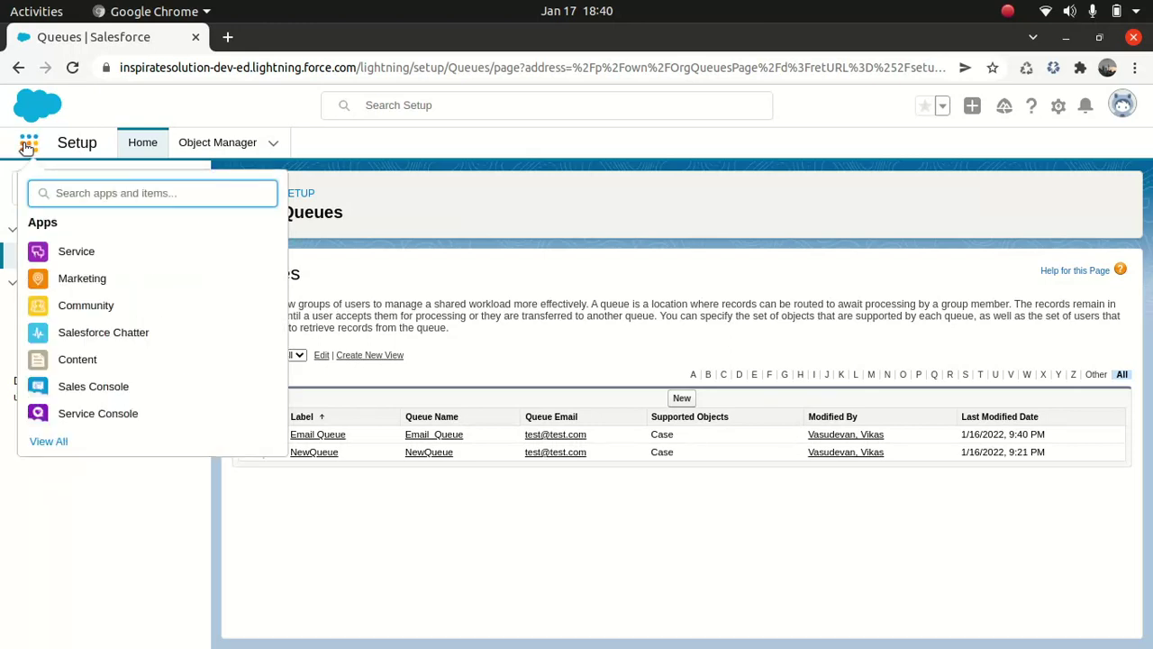
text(ser)
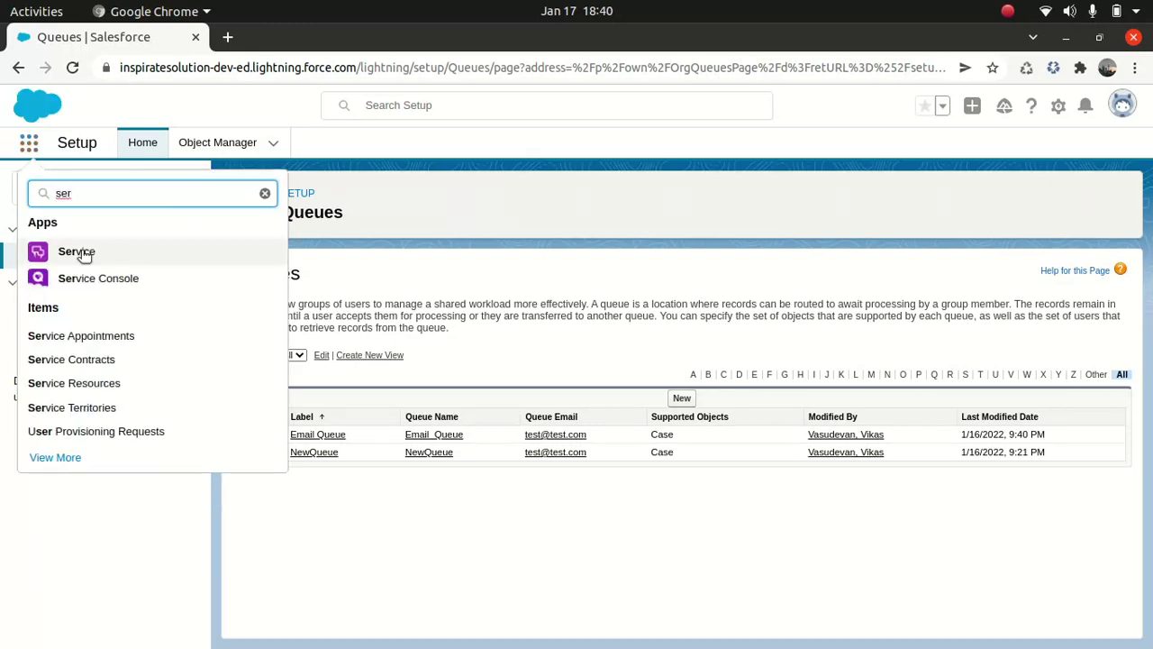
click(85, 253)
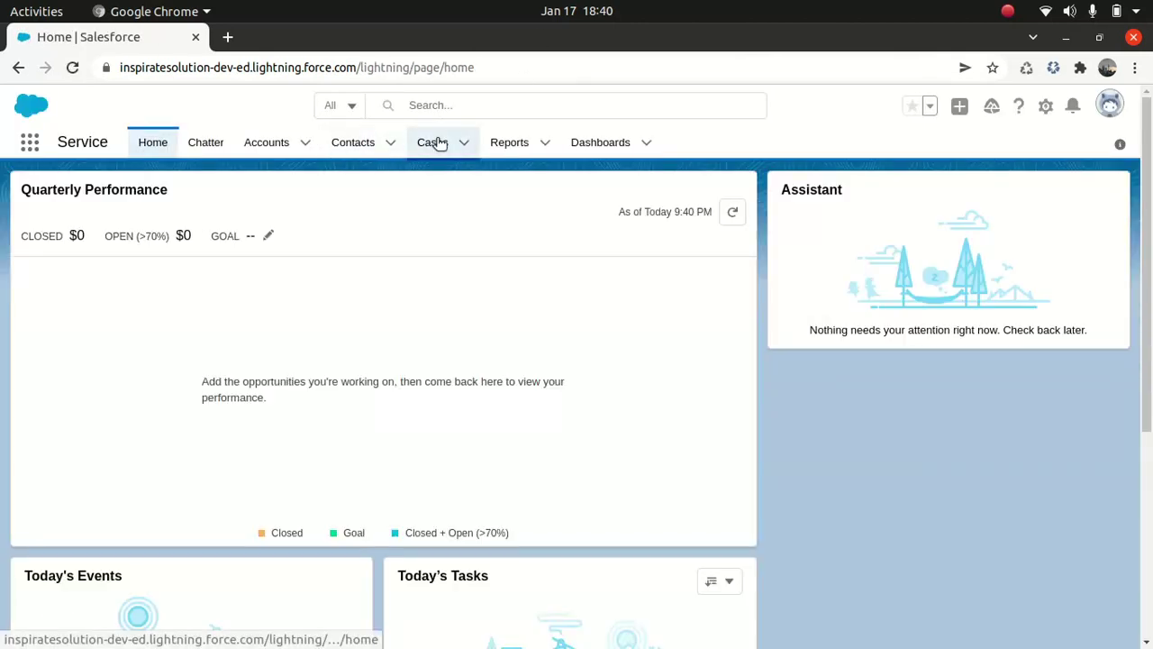
click(437, 145)
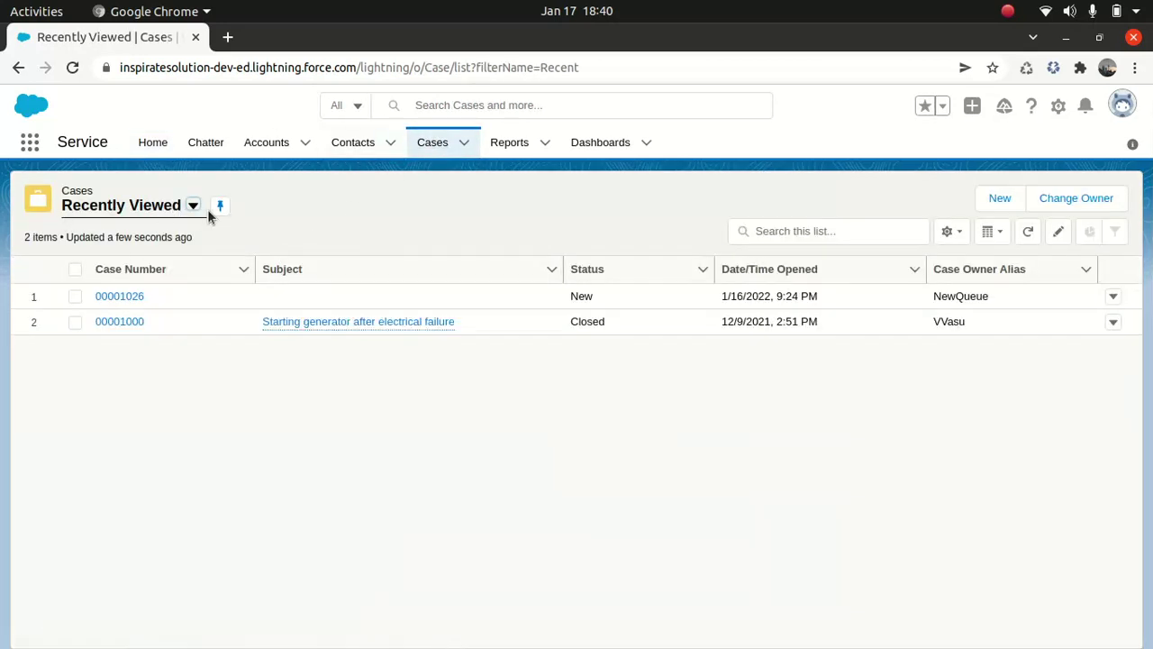
click(193, 206)
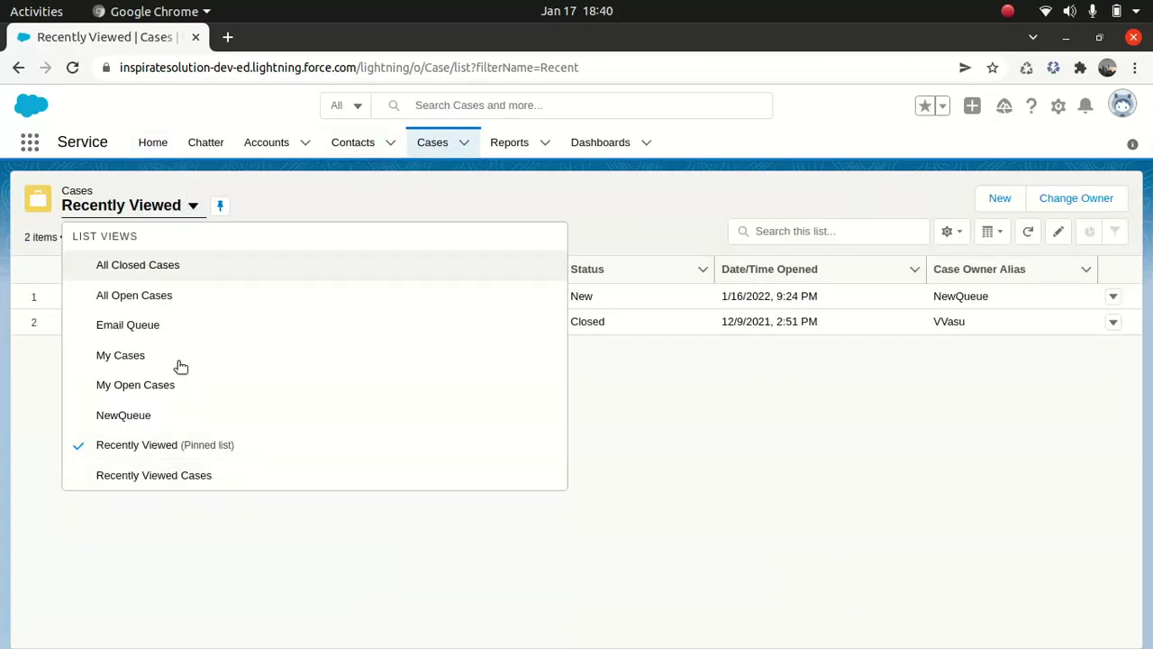
click(128, 325)
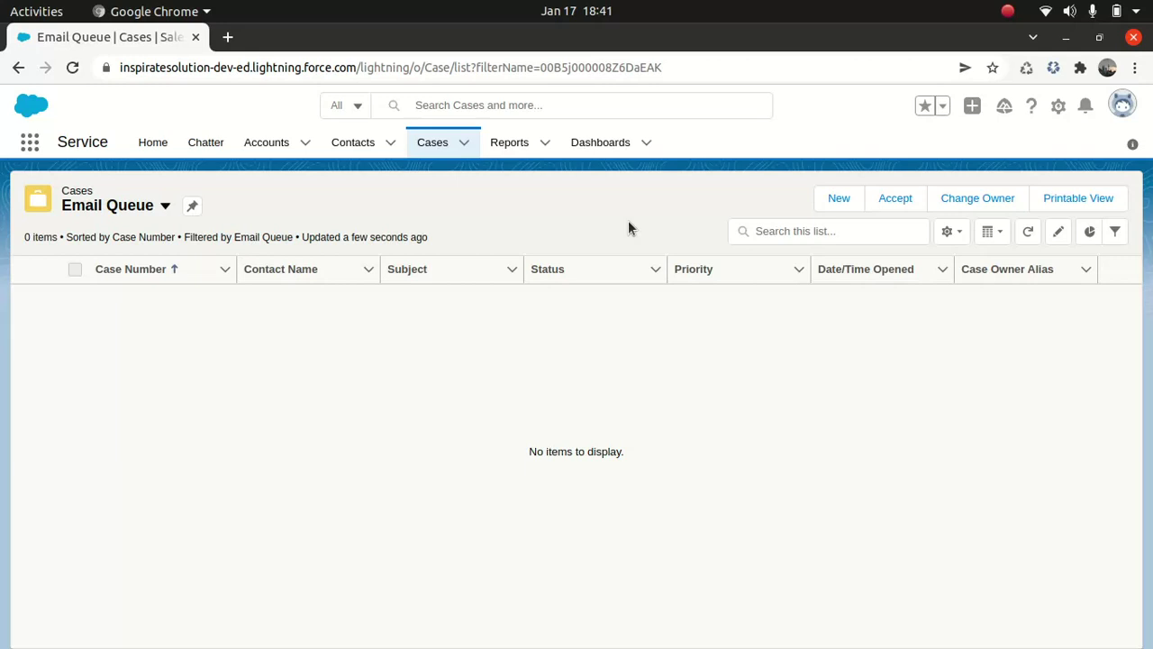
- Open Setup in a new tab and find Case Assignment Rules via Quick Find 'case ass'
click(1059, 106)
click(982, 161)
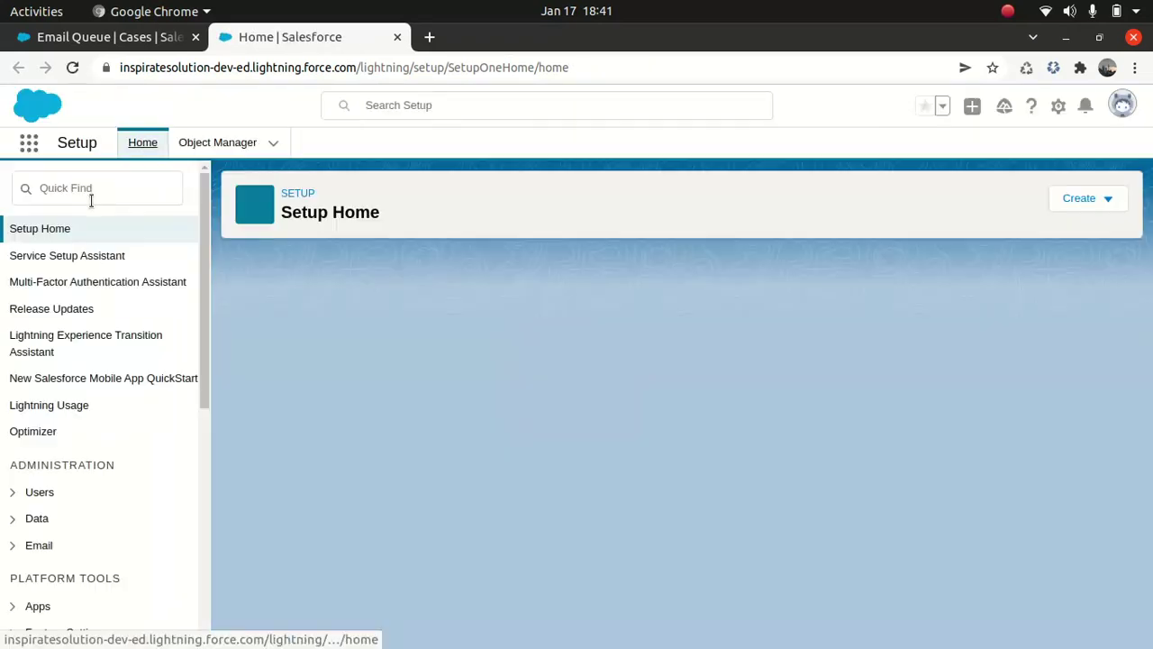
click(91, 198)
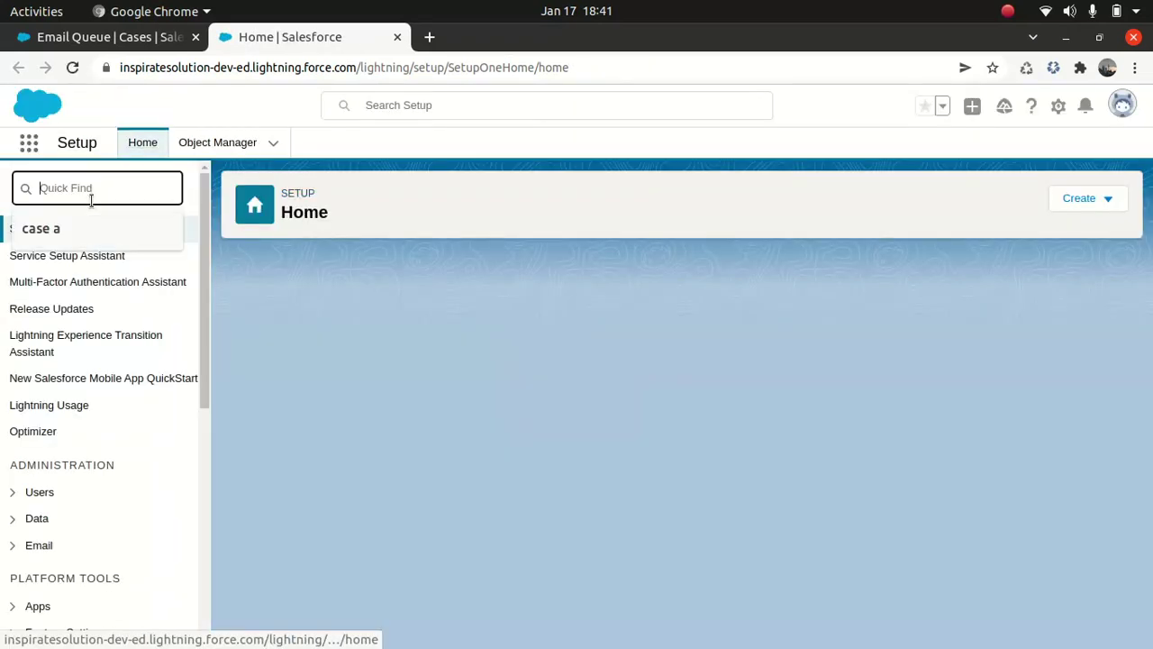
text(assi)
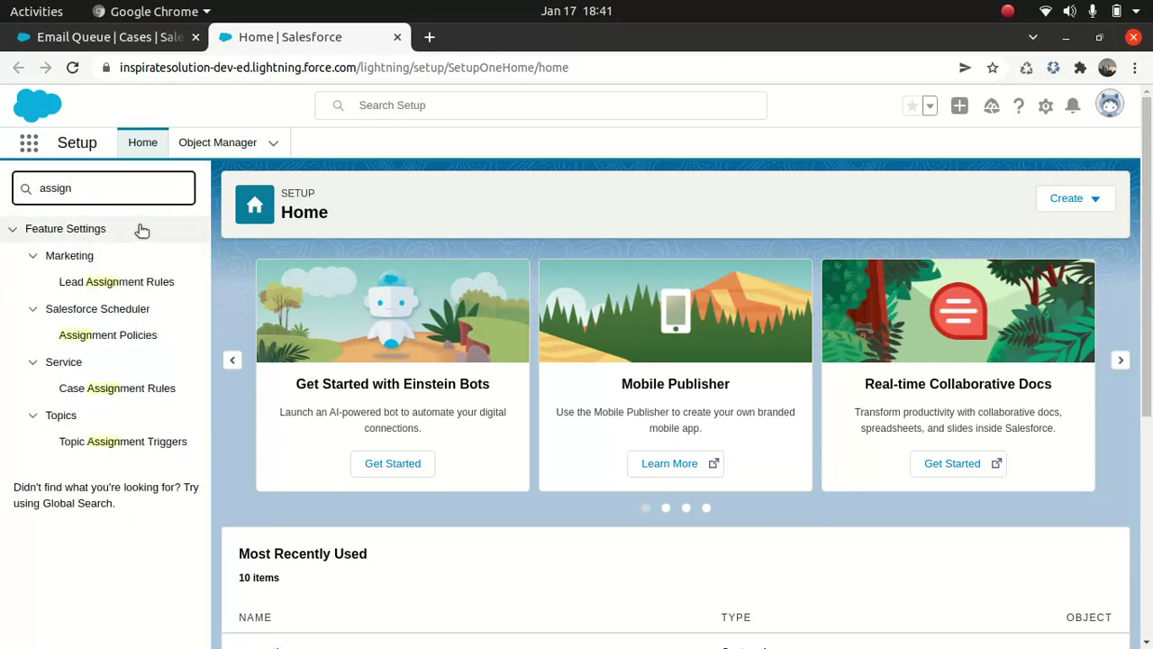
text(gn)
key(ctrl+a)
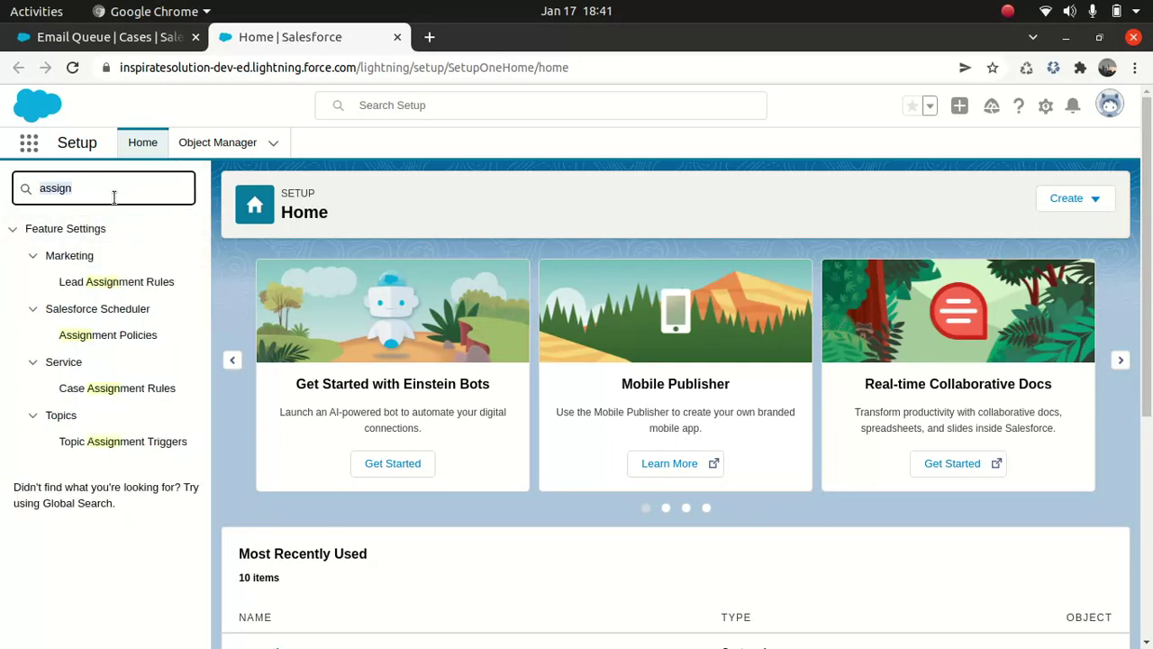
text(case ass)
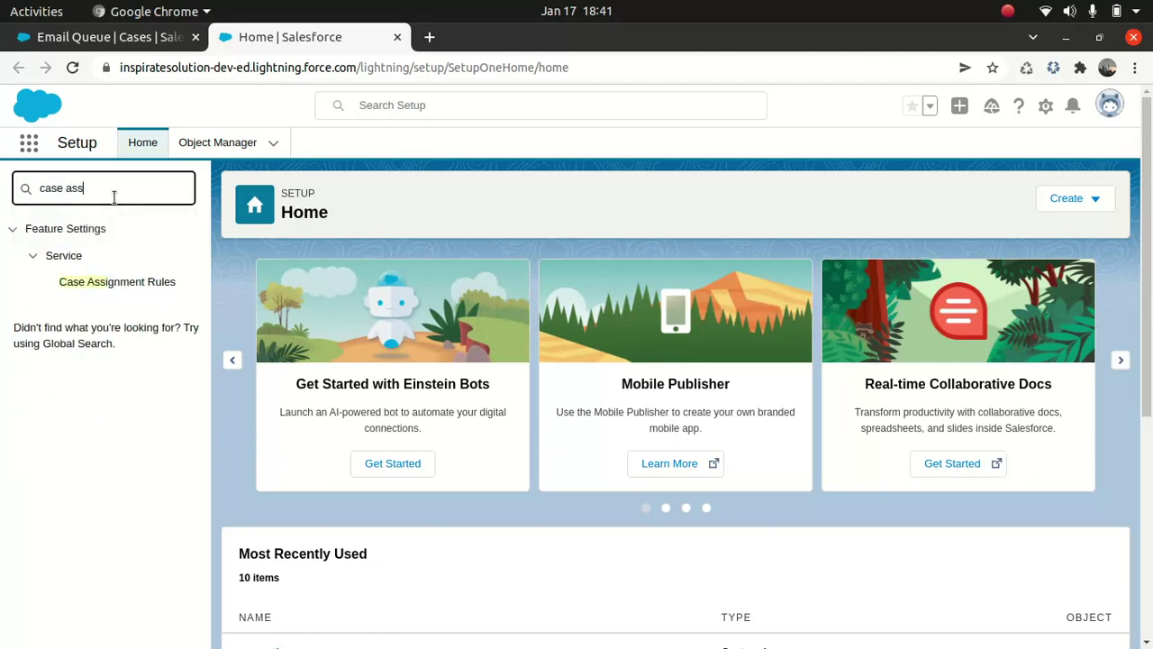
click(115, 283)
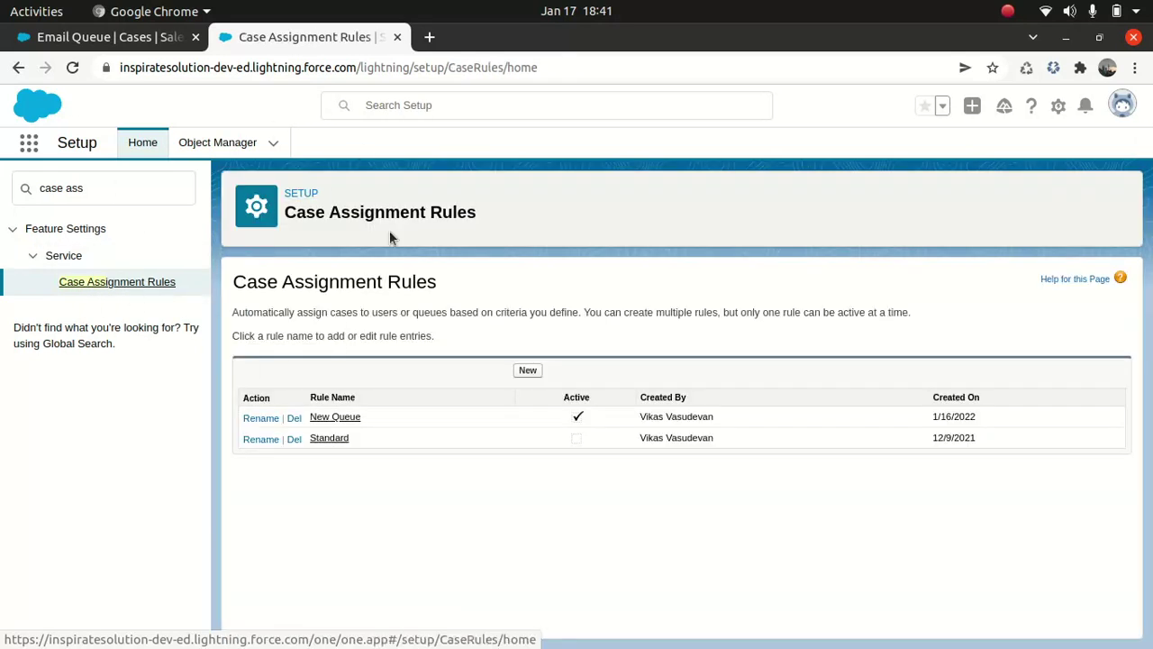
- Create an active assignment rule named Email Queue and view its details
click(524, 369)
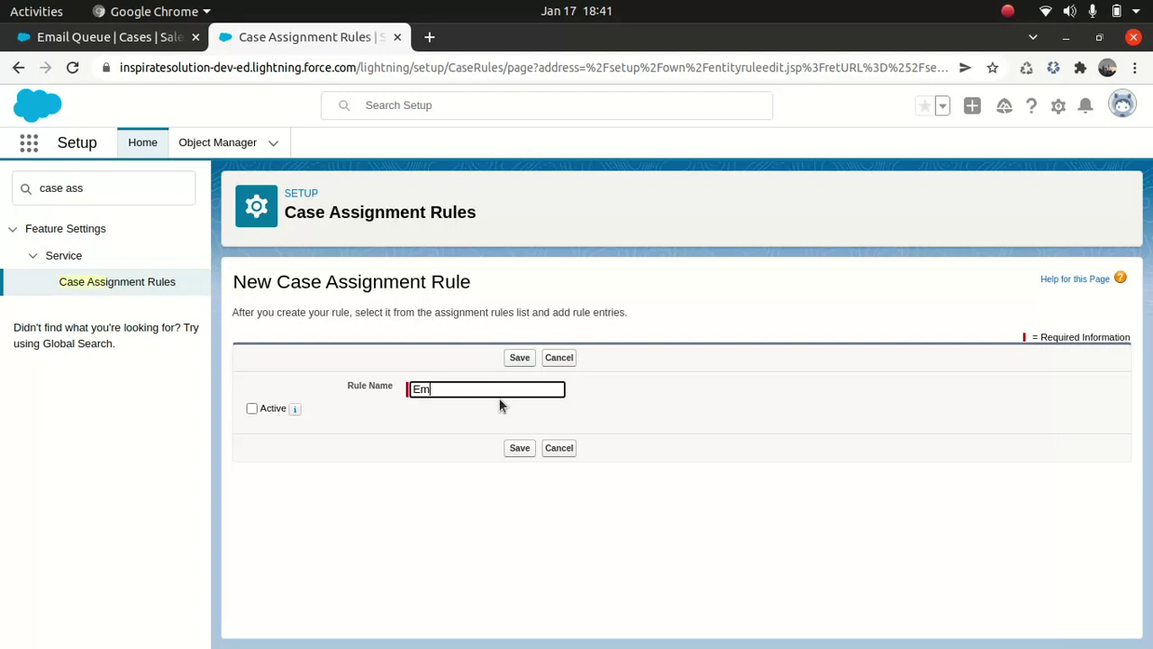
text(Email Queue)
click(253, 409)
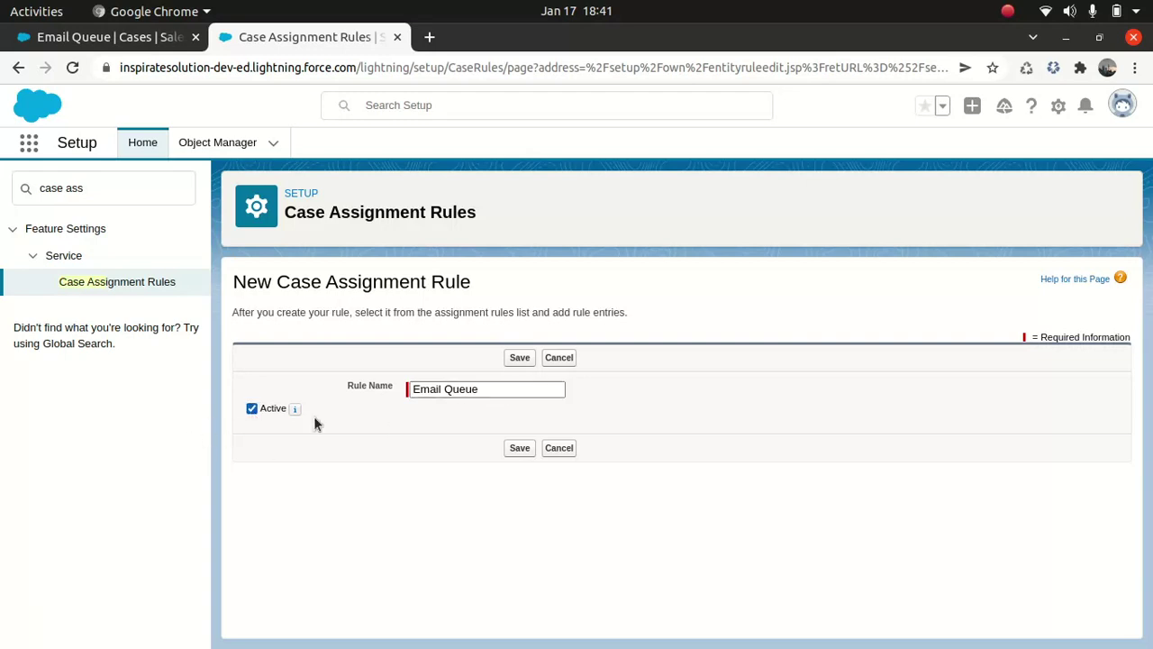
click(520, 447)
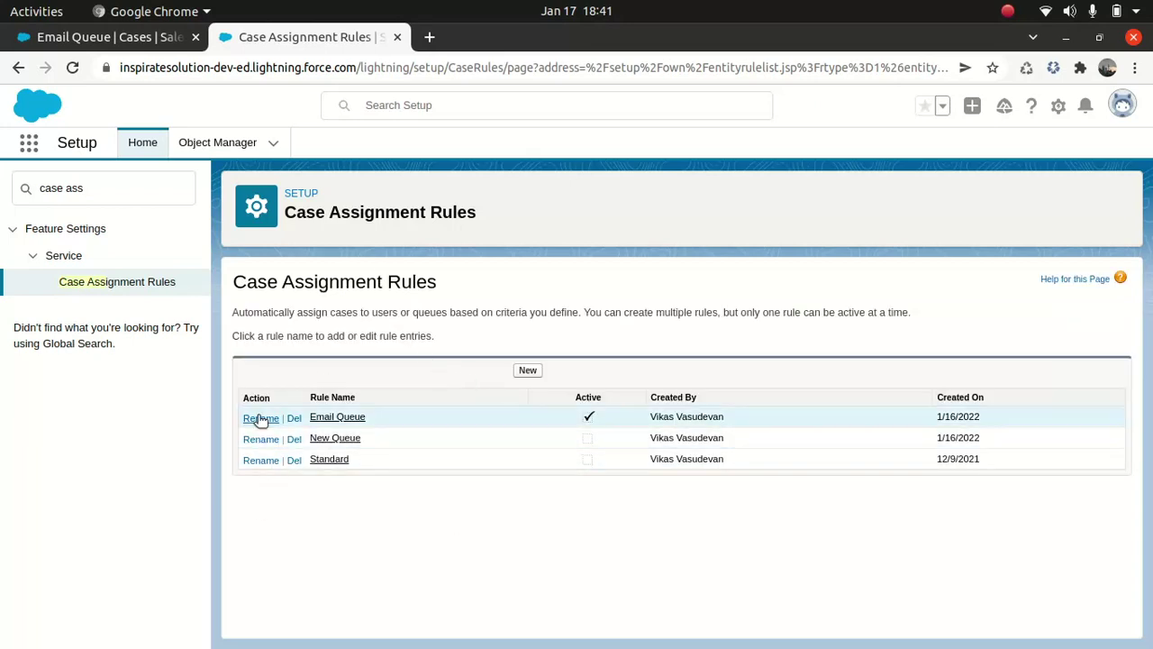
click(339, 418)
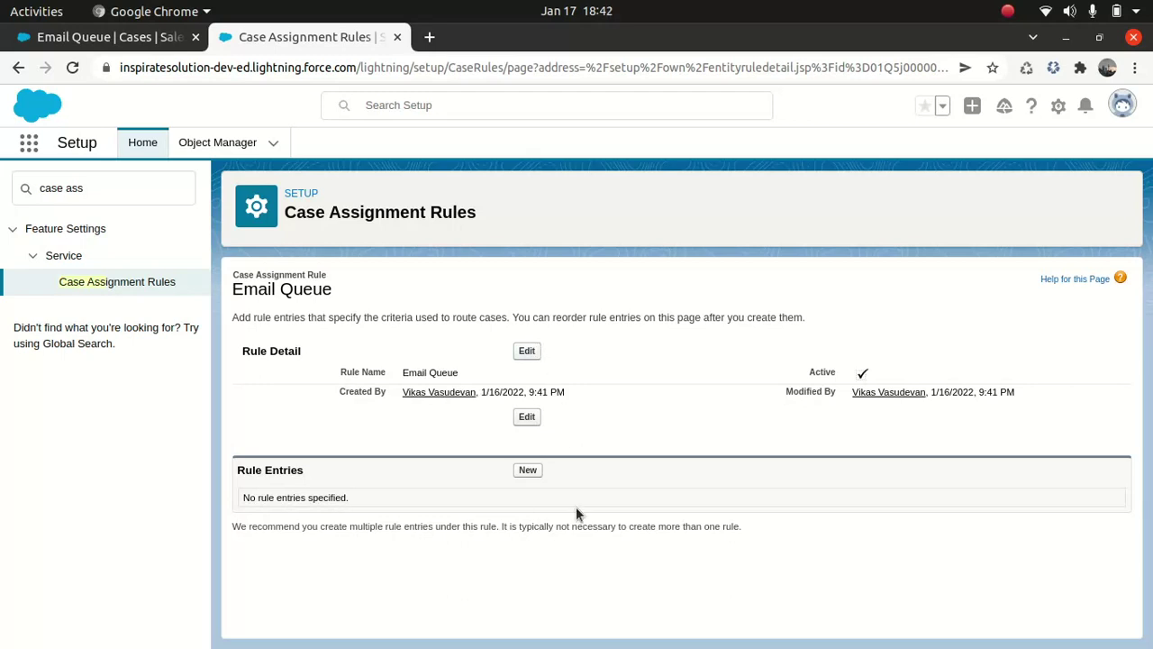
- Add a rule entry with sort order 1 and criterion Case: Case Origin equals Email
click(531, 471)
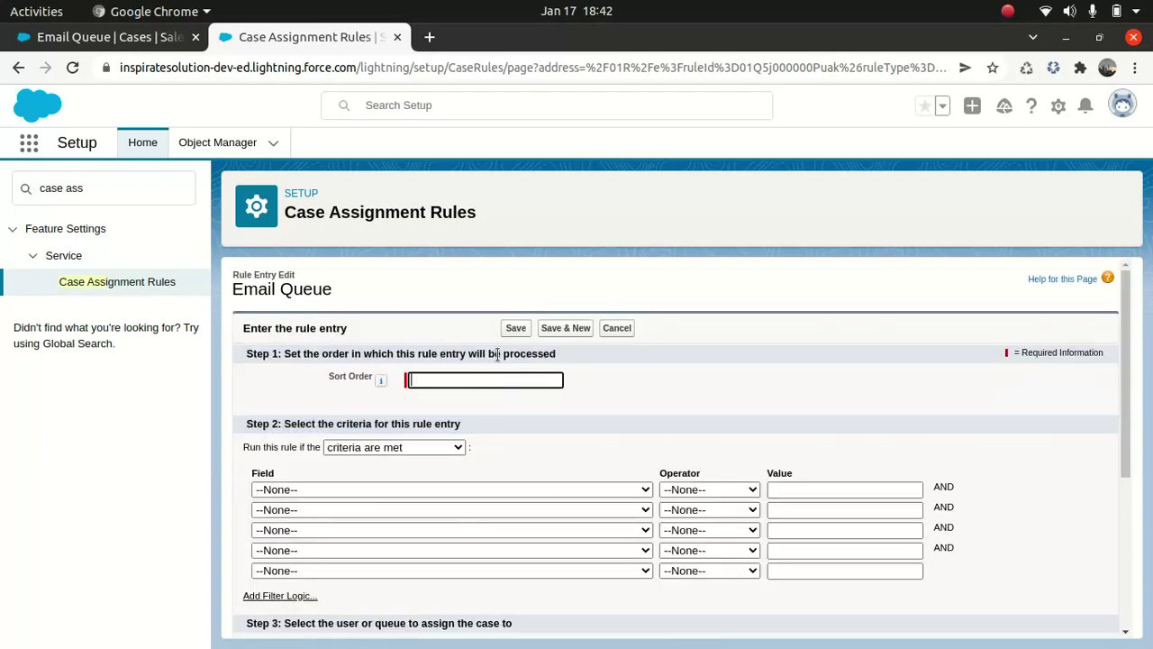
click(475, 379)
text(1)
click(389, 489)
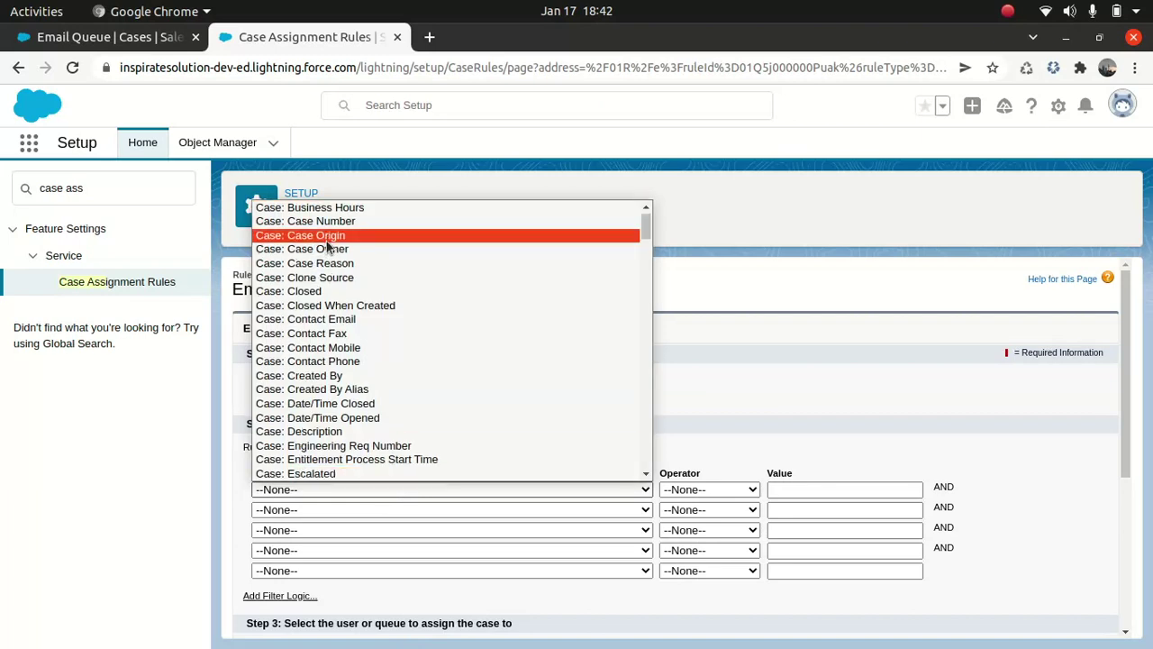
click(406, 235)
click(695, 491)
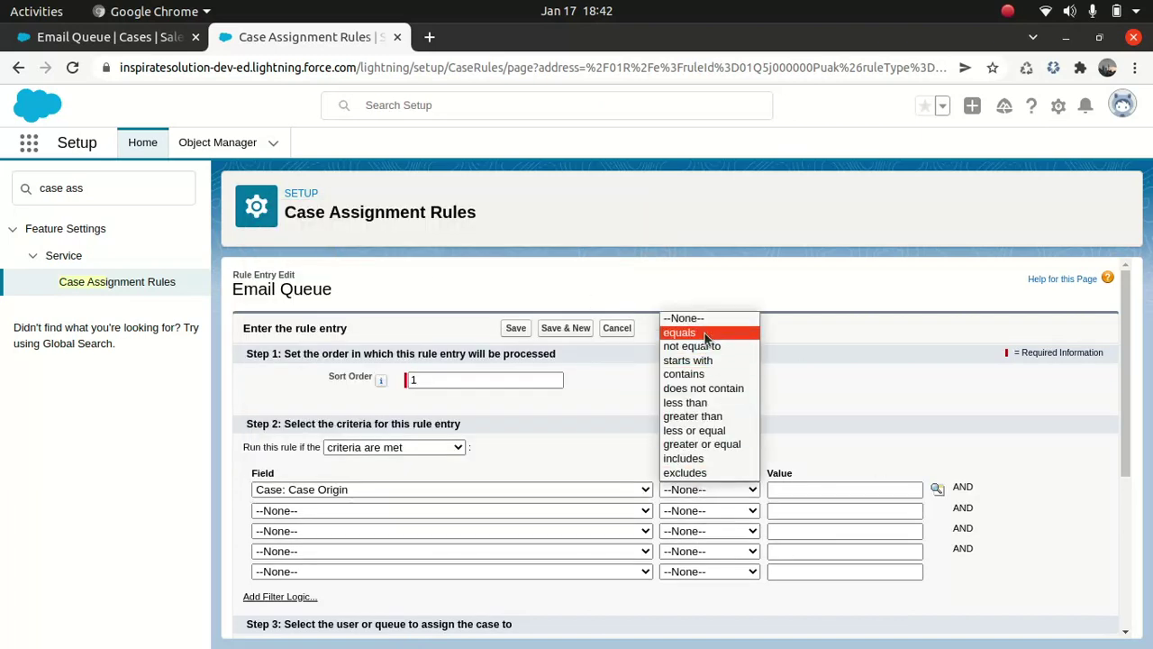
click(694, 330)
click(938, 493)
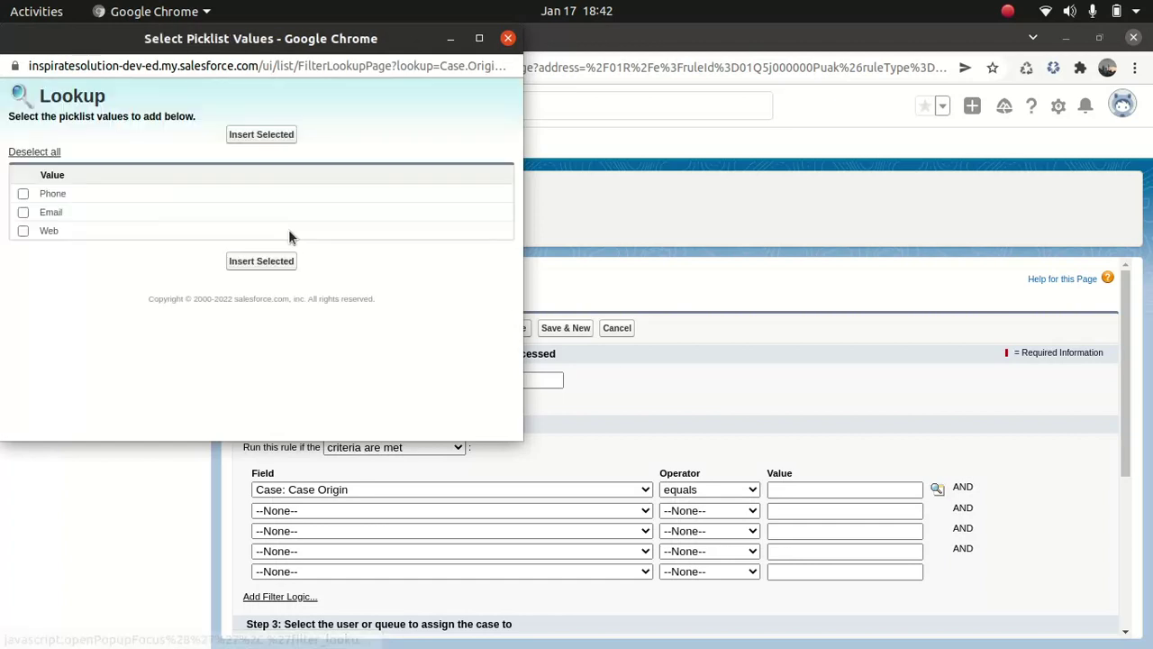
click(23, 213)
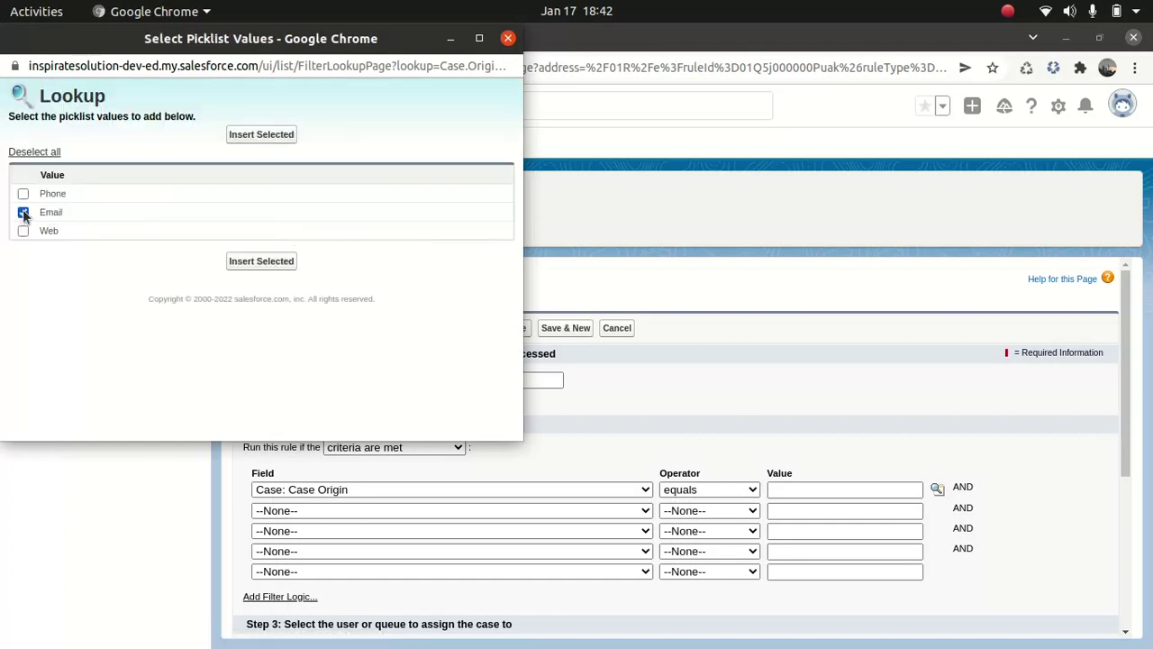
click(261, 260)
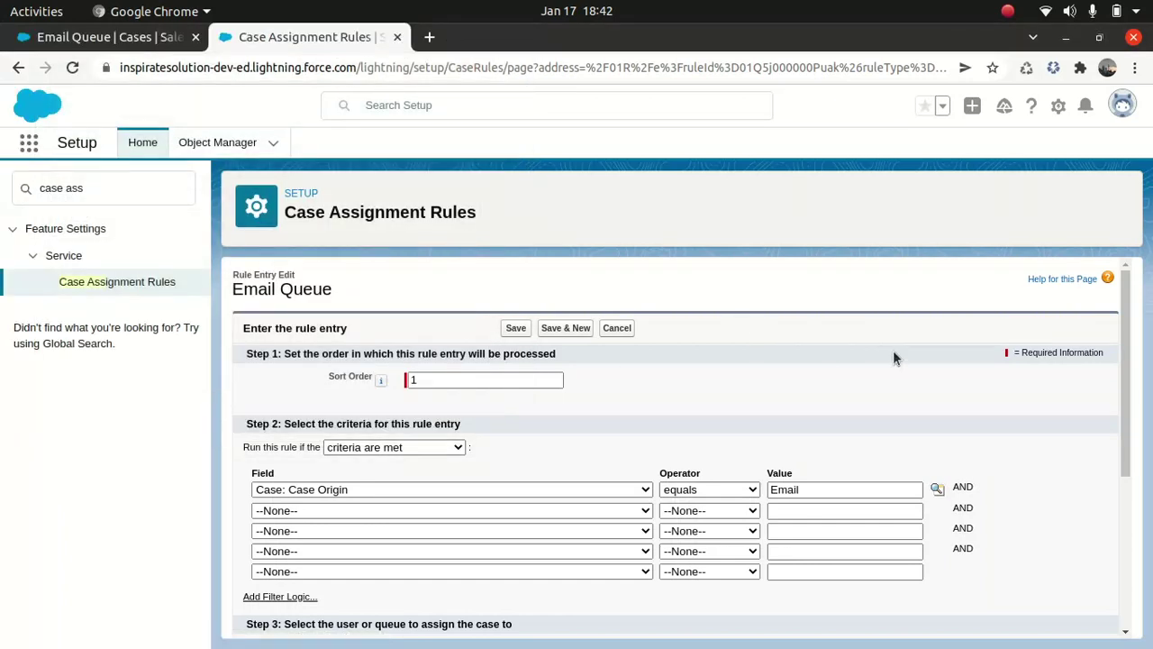
scroll(400, 547, down, 5)
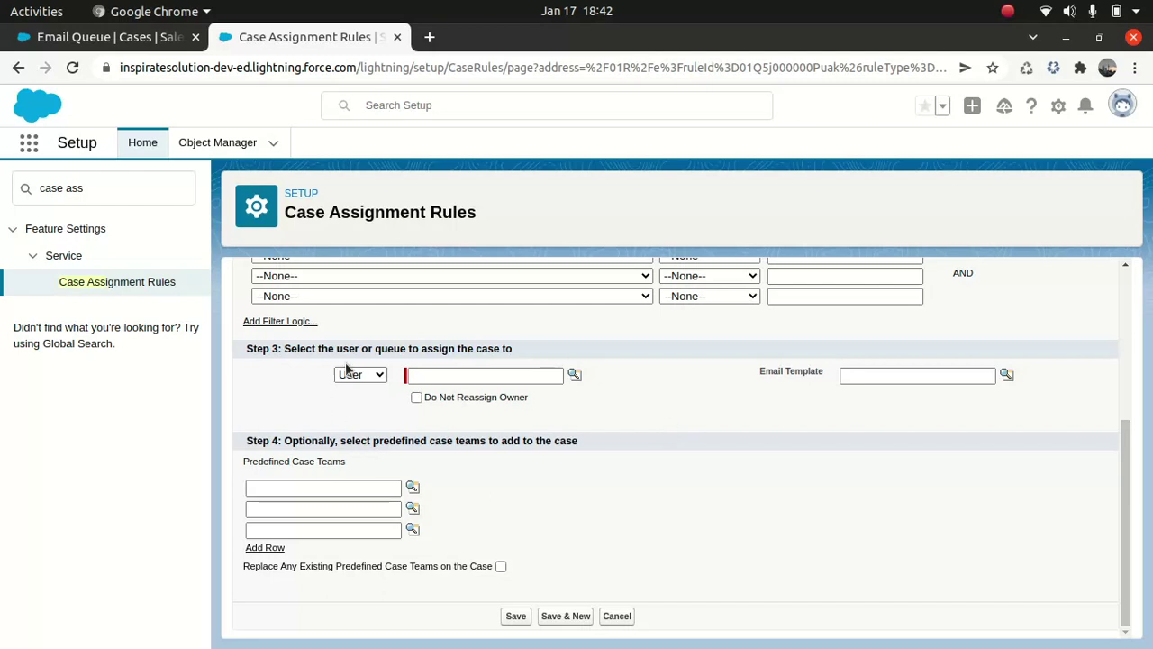
- Assign matching cases to the queue Email Queue with the Marketing: Product Inquiry Response template, and save
click(377, 374)
click(374, 405)
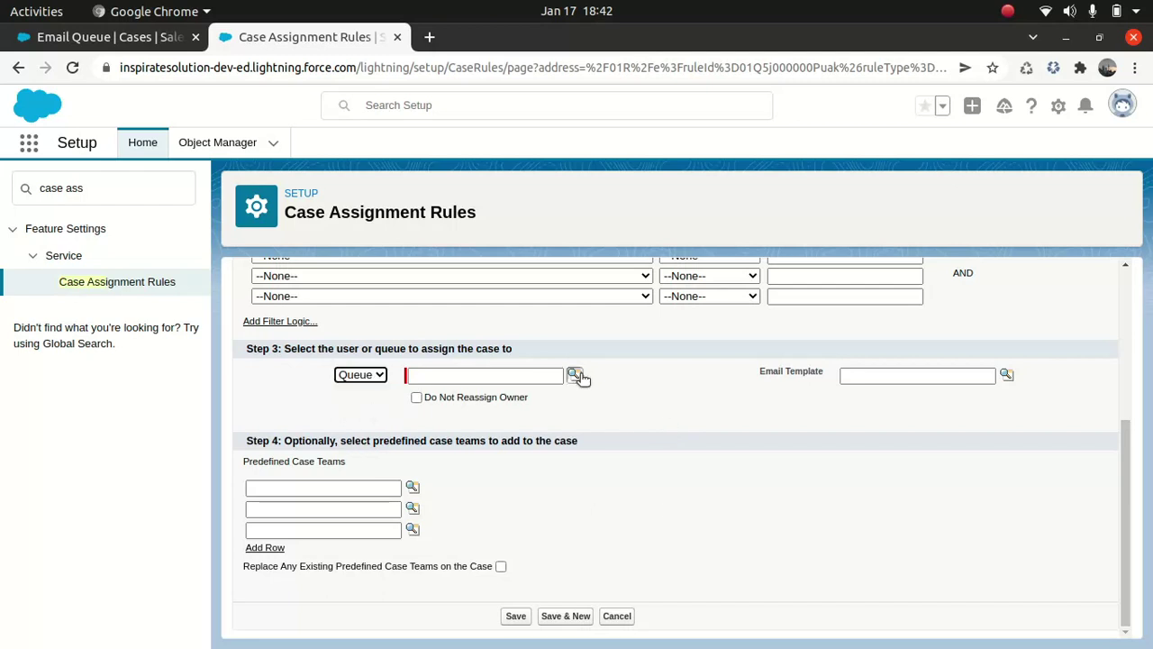
click(577, 375)
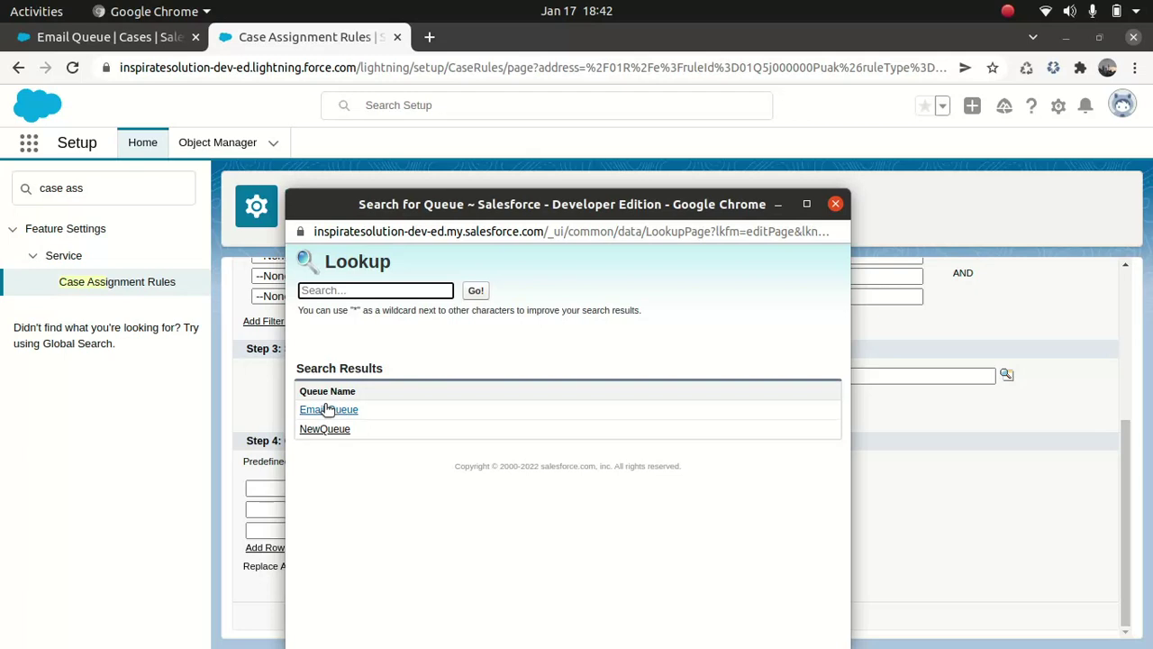
click(327, 409)
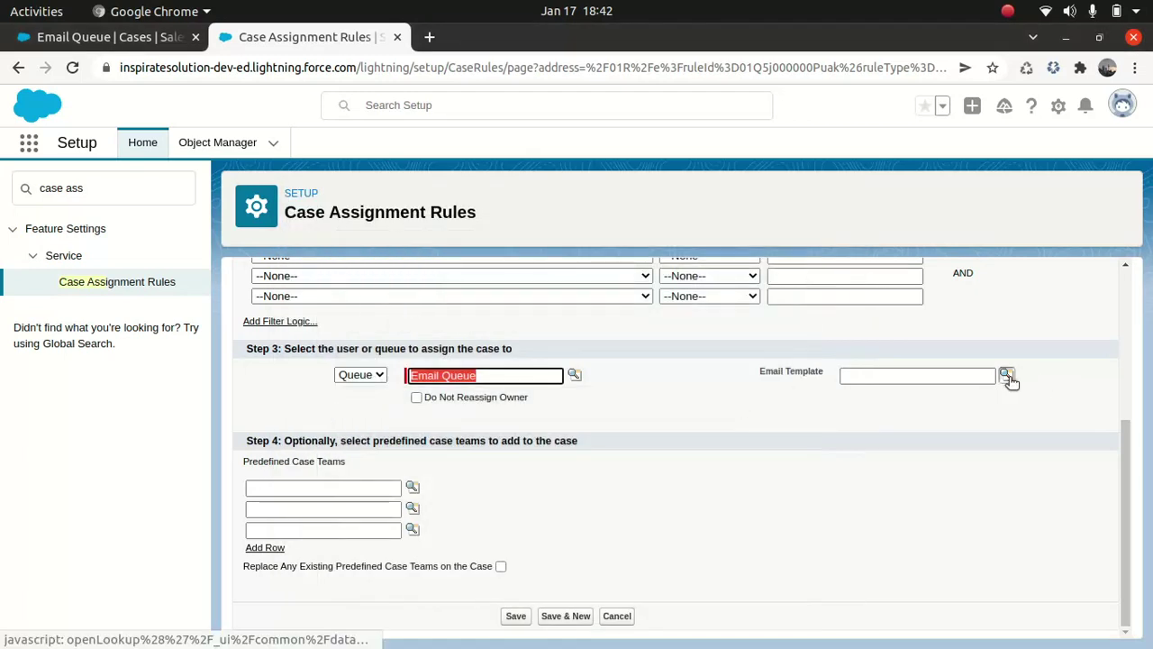
click(1007, 376)
drag(827, 207, 713, 205)
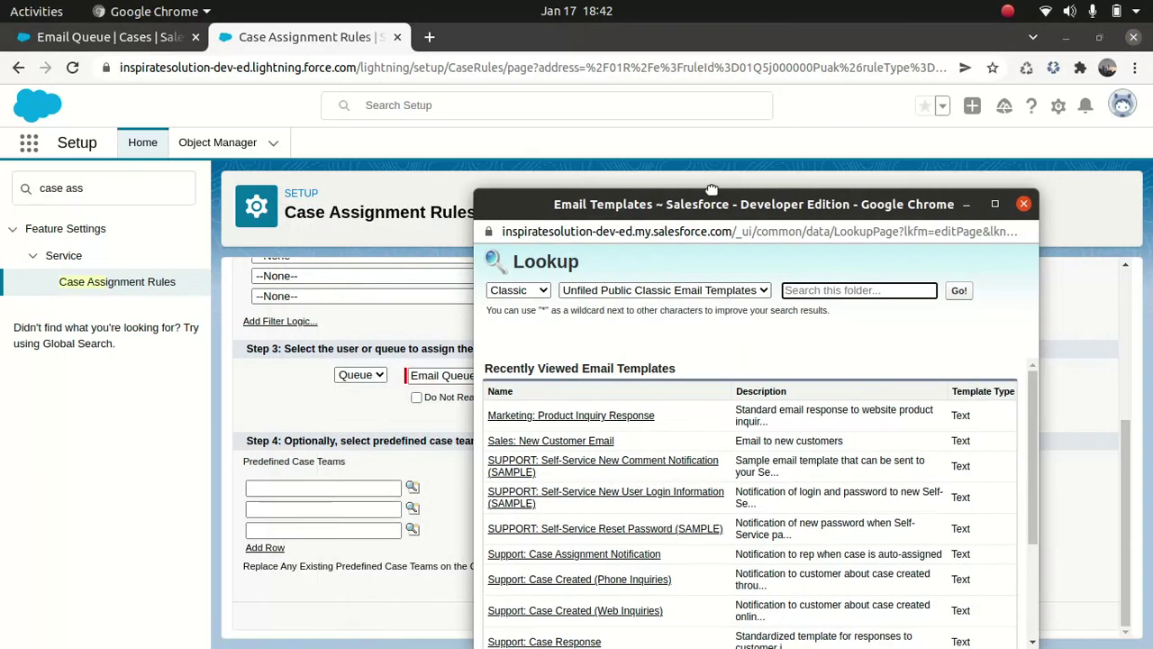
click(571, 416)
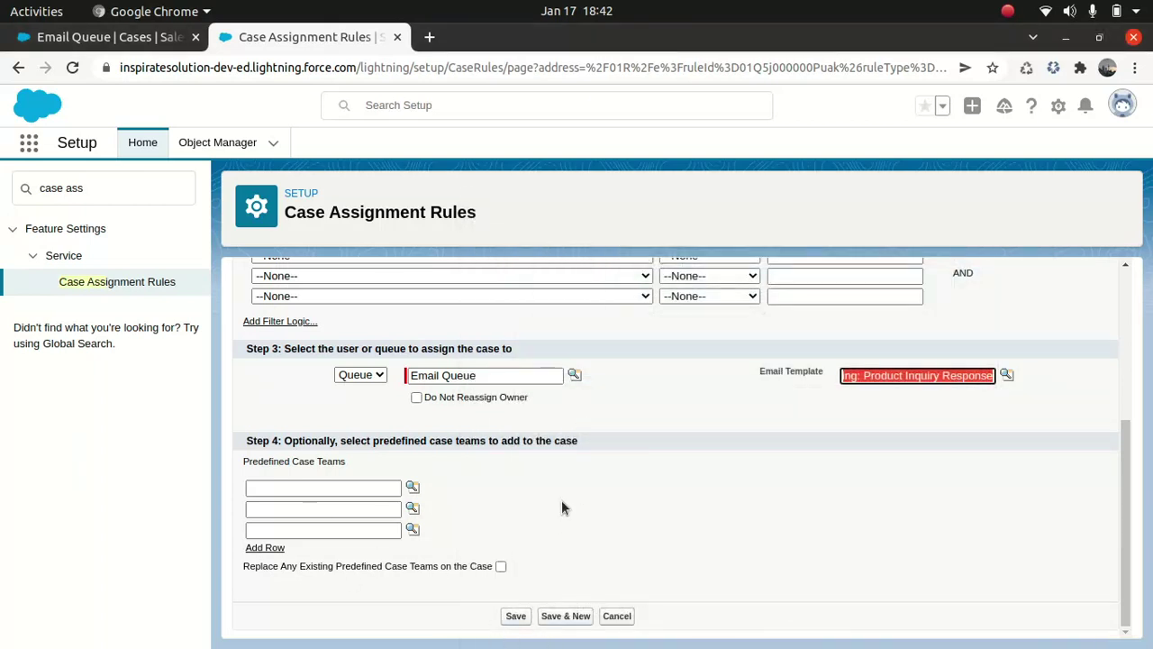
click(519, 616)
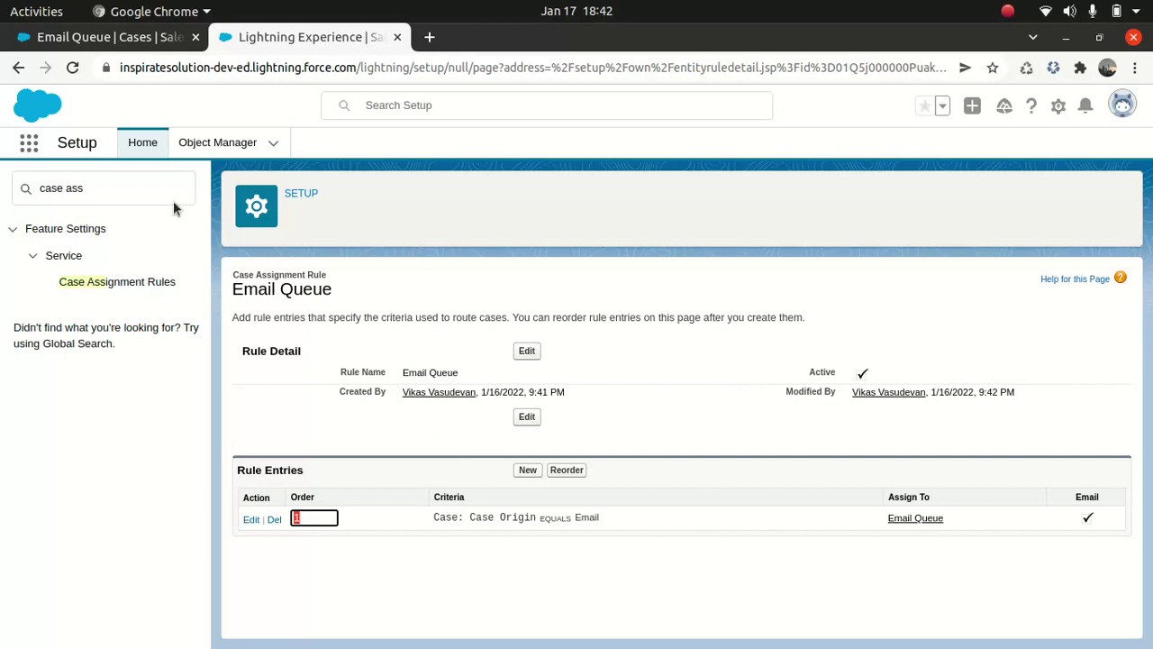
- Return to the Service app's Cases tab in the Email Queue browser tab and reload it
click(29, 143)
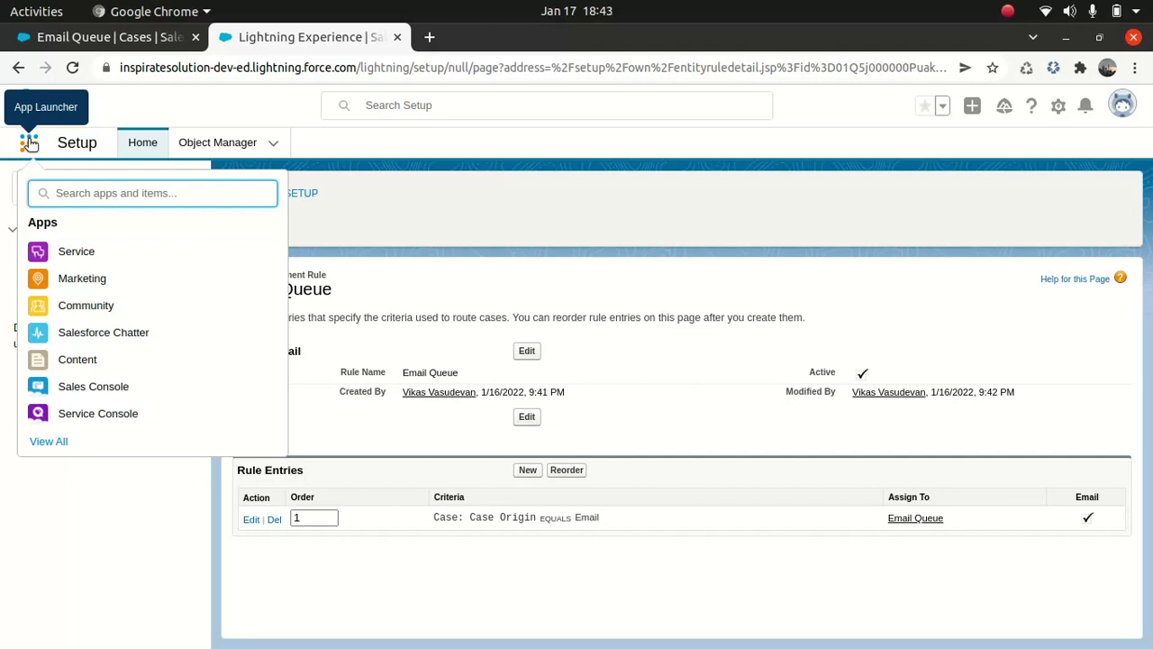
text(ser)
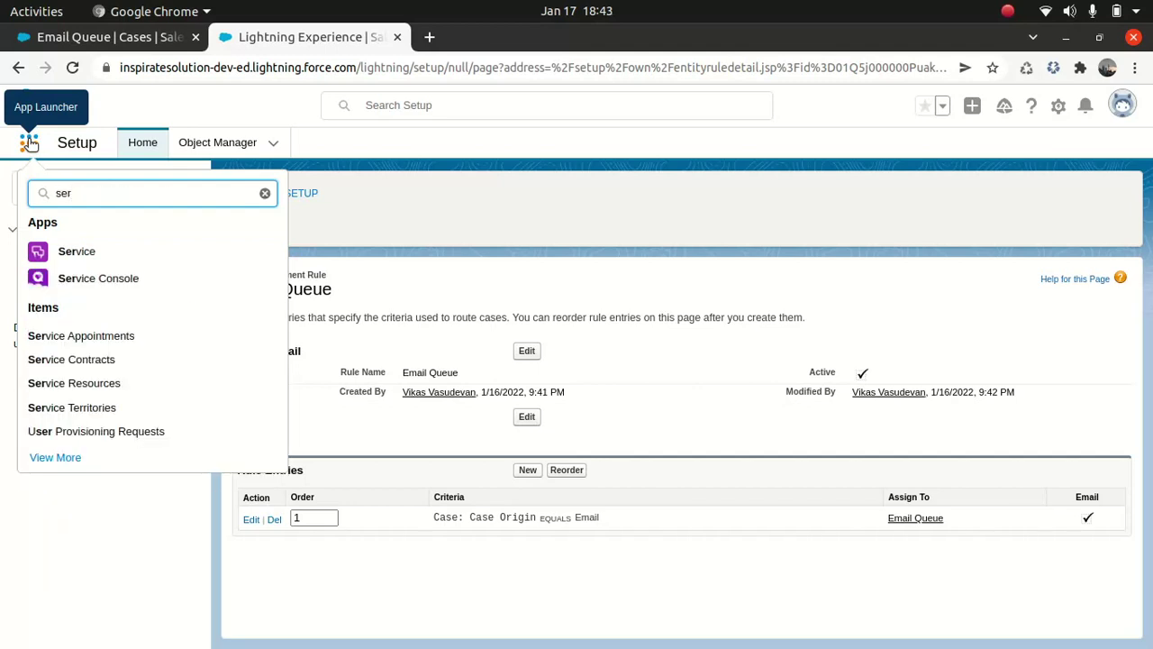
click(106, 67)
click(122, 43)
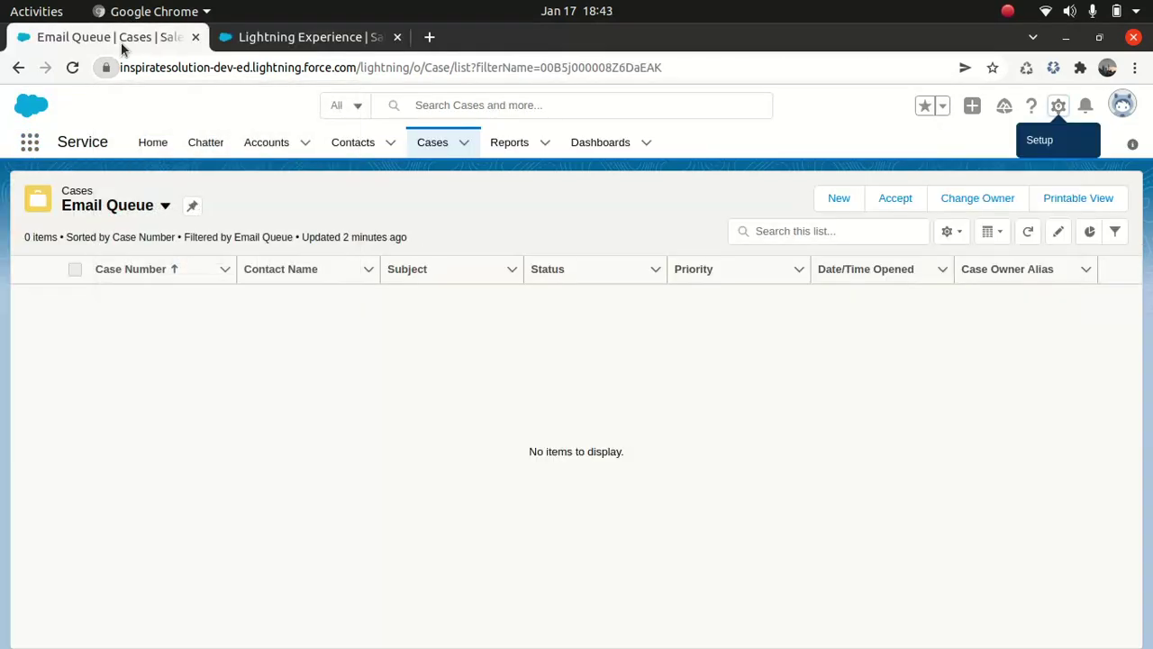
click(434, 144)
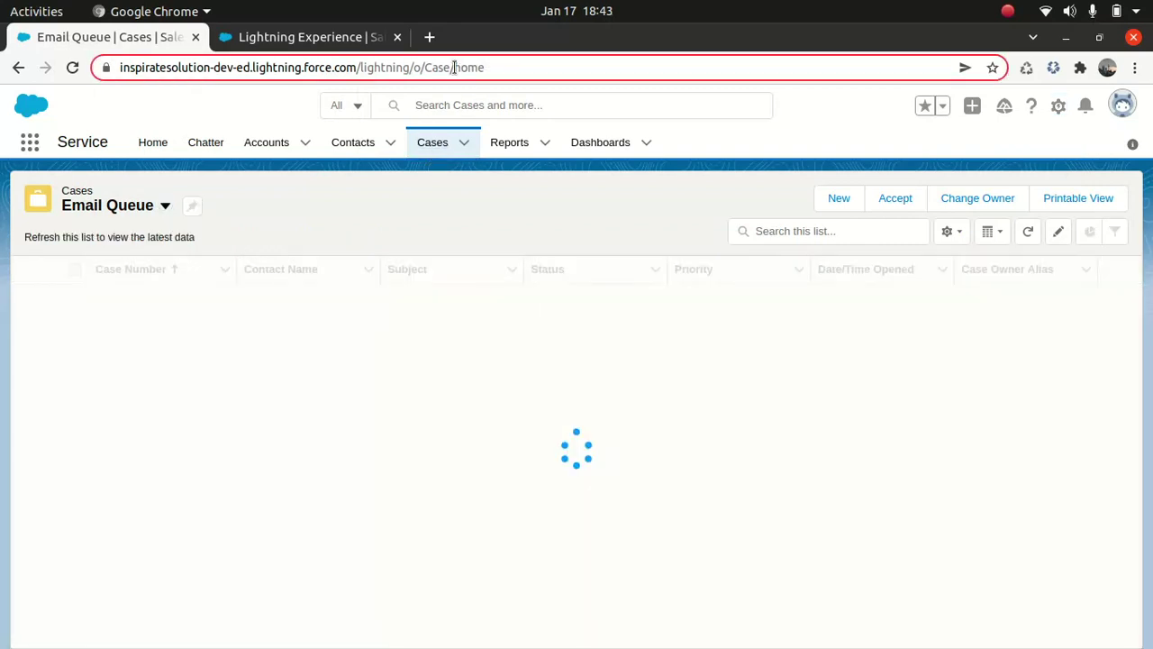
click(453, 68)
key(Return)
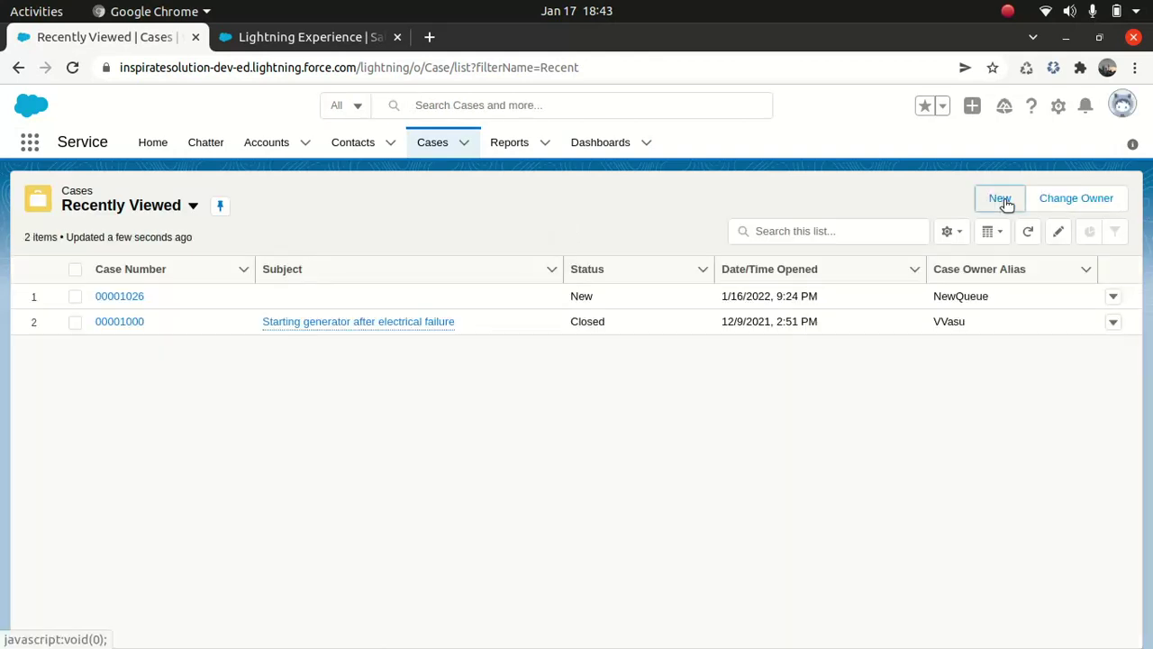
- Start a new case with a recently used contact and case type Structural
click(1001, 199)
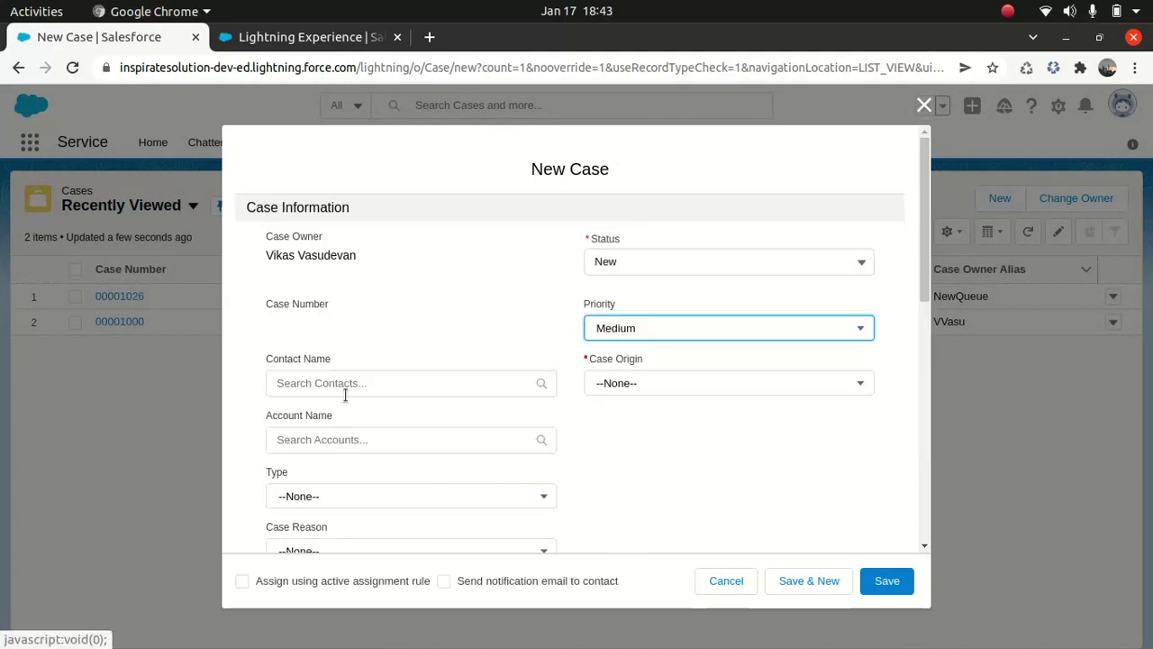
click(345, 394)
click(347, 410)
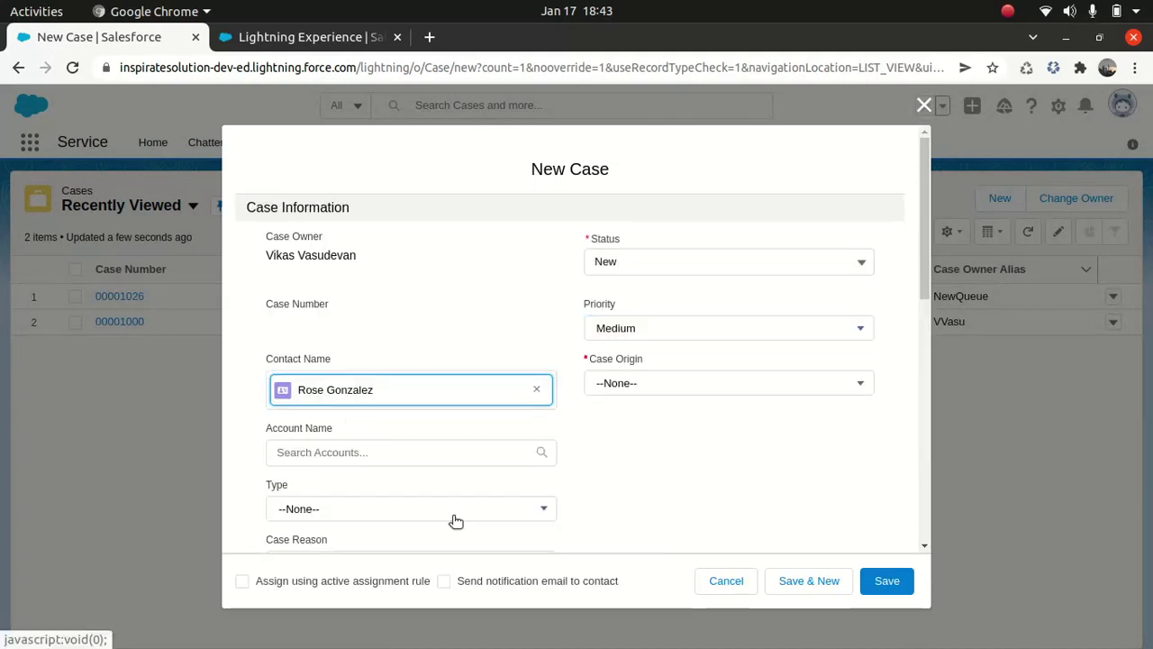
click(355, 513)
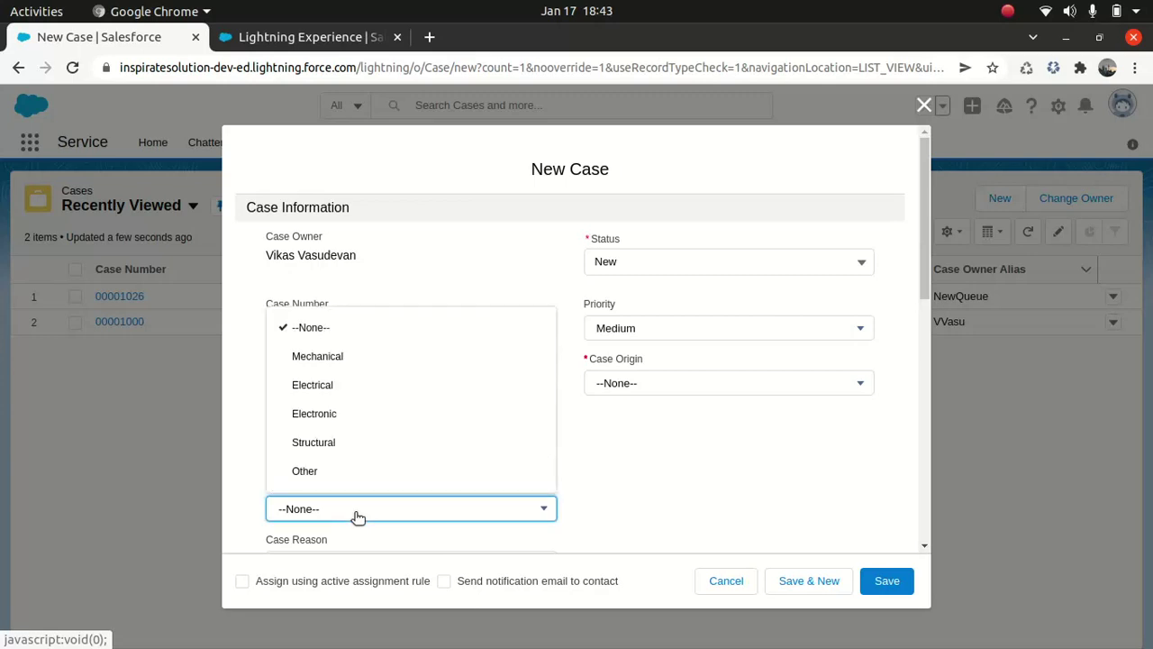
click(313, 445)
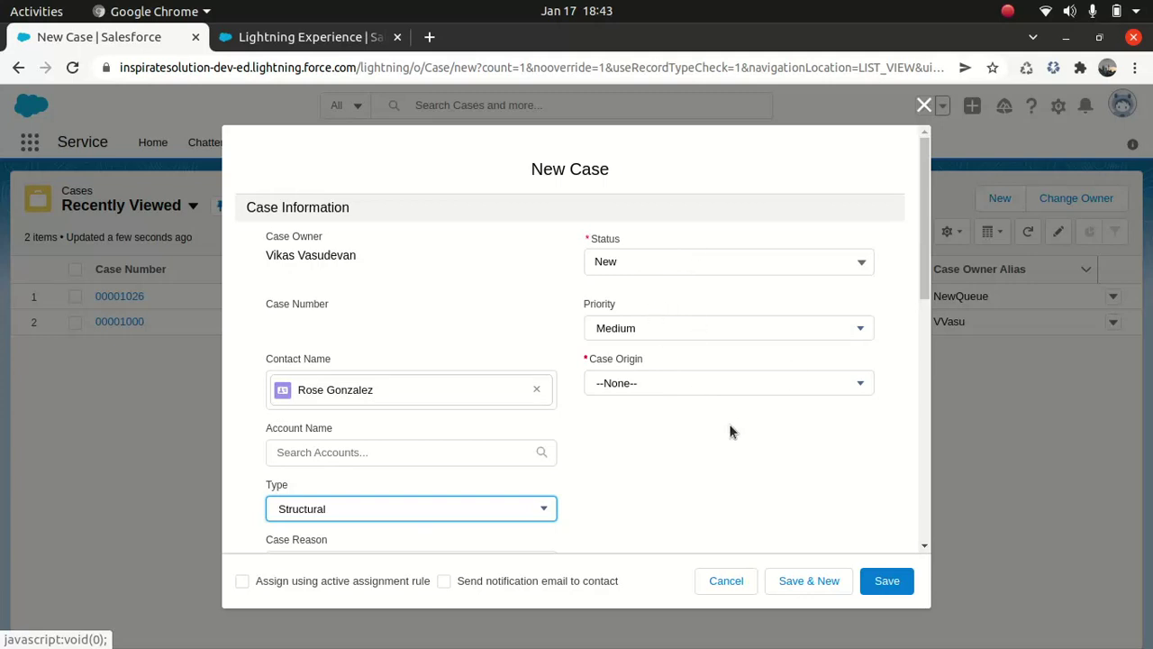
drag(919, 274, 919, 565)
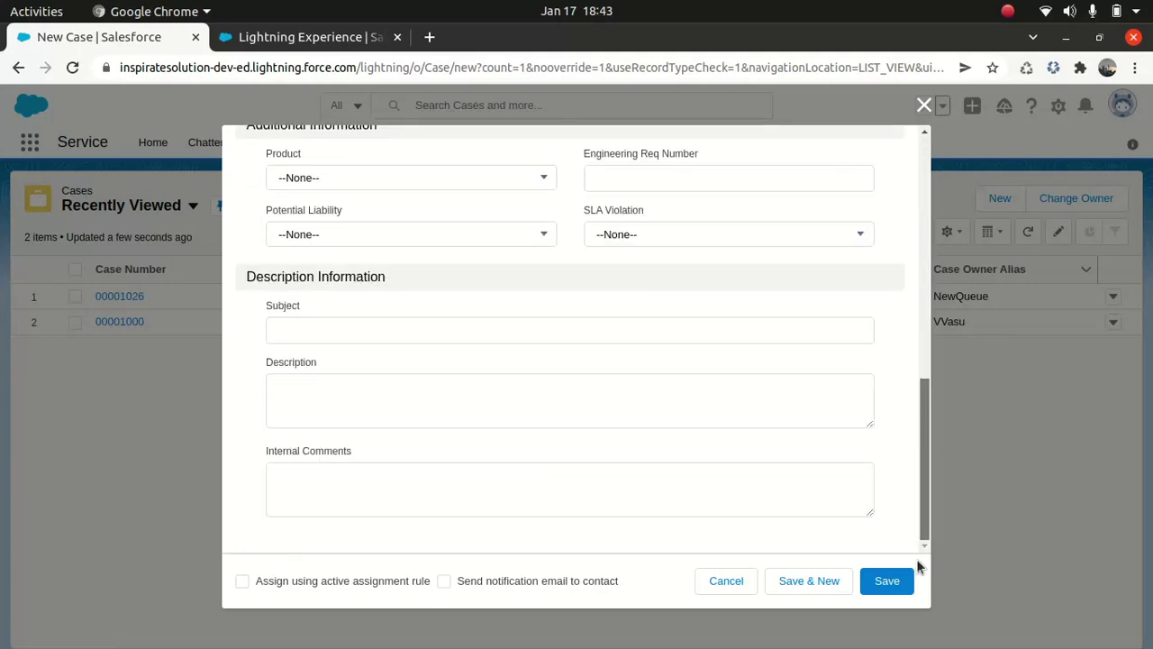
- Enter 'test' as the case's Subject, Description and Internal Comments
click(350, 324)
text(test)
click(352, 394)
text(test)
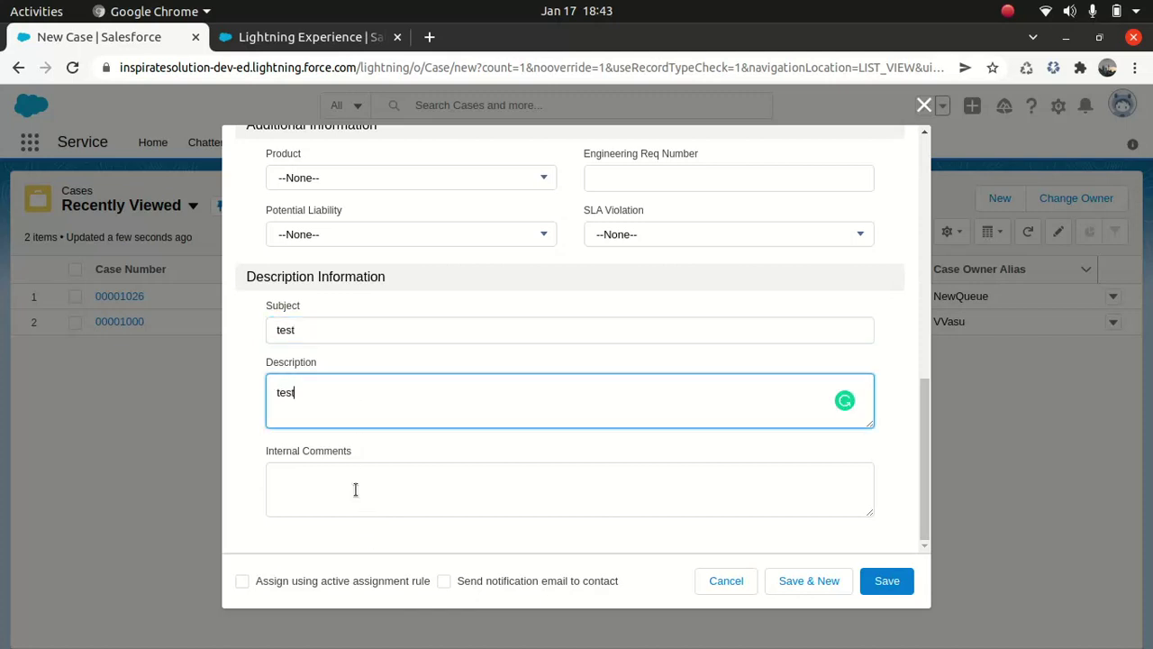
click(355, 489)
text(test)
scroll(592, 358, up, 4)
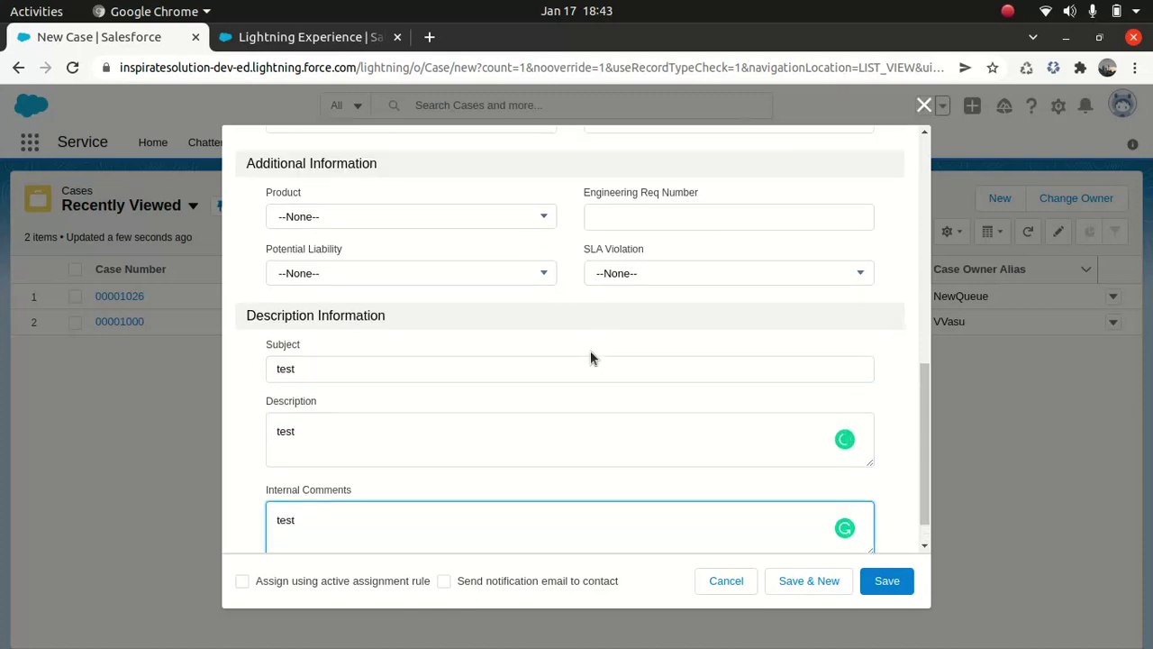
scroll(590, 357, up, 4)
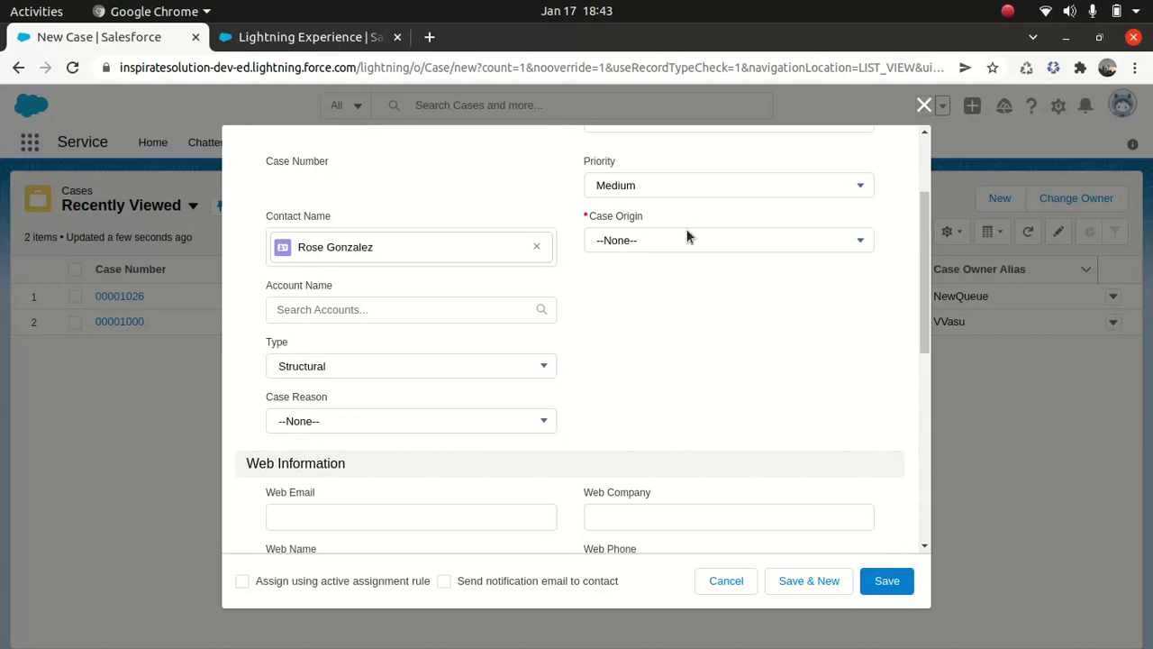
- Set Case Origin to Email, tick 'Assign using active assignment rule', and save the case
click(643, 243)
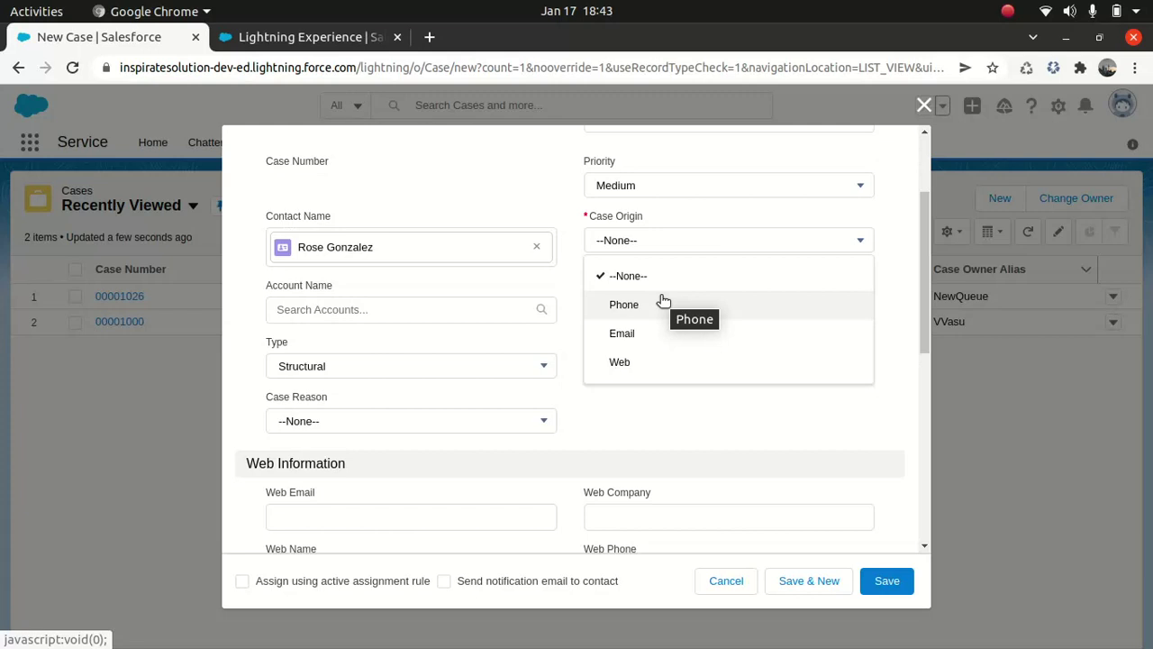
click(643, 333)
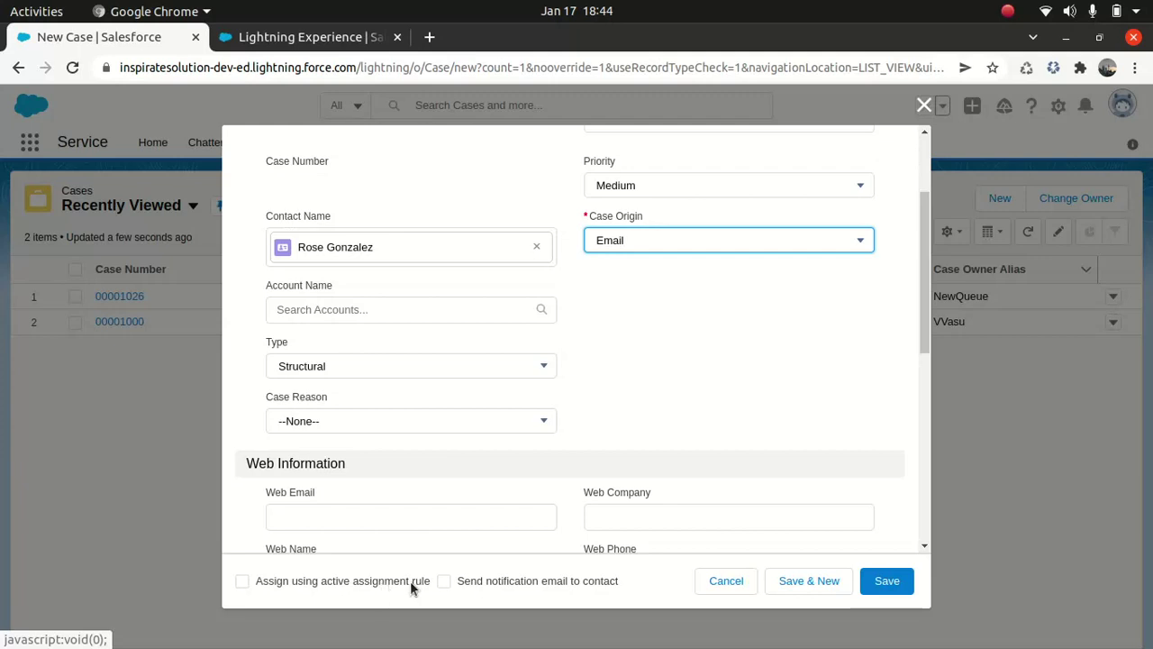
click(242, 581)
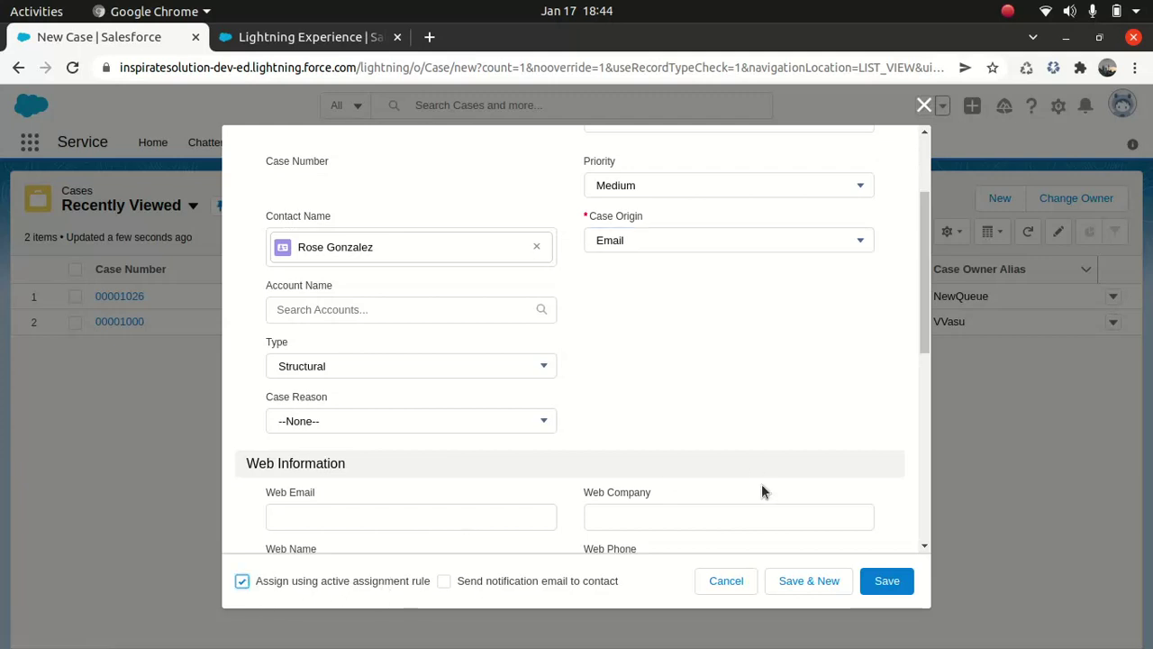
click(885, 585)
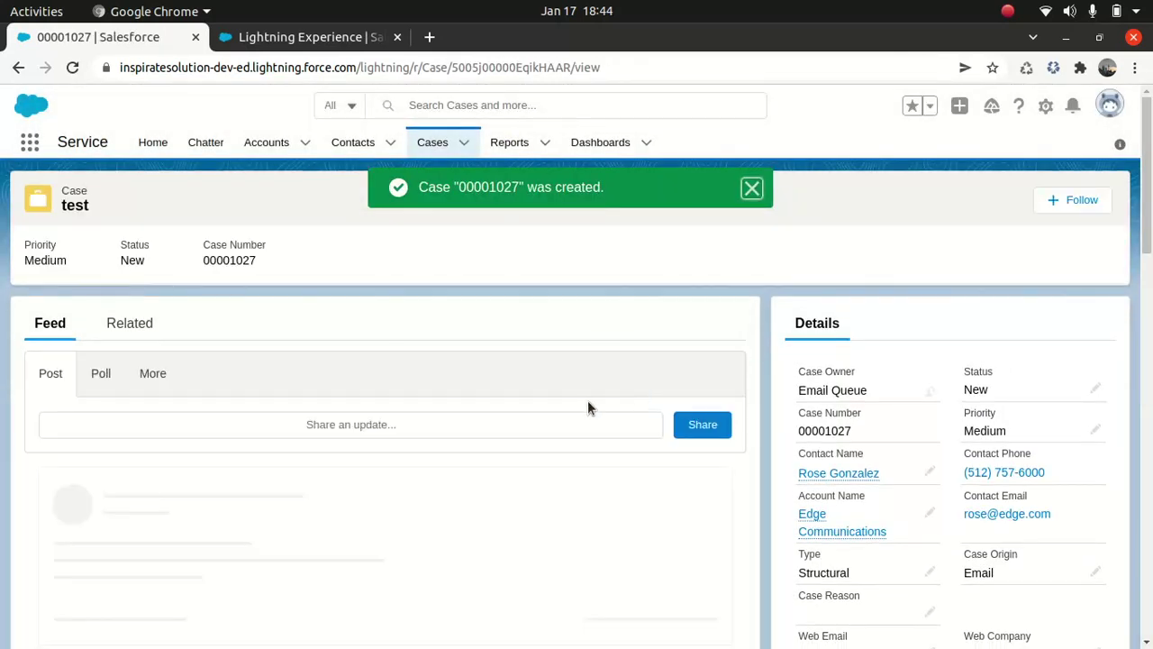
- Switch the Cases list from Recently Viewed to the Email Queue list view
click(465, 146)
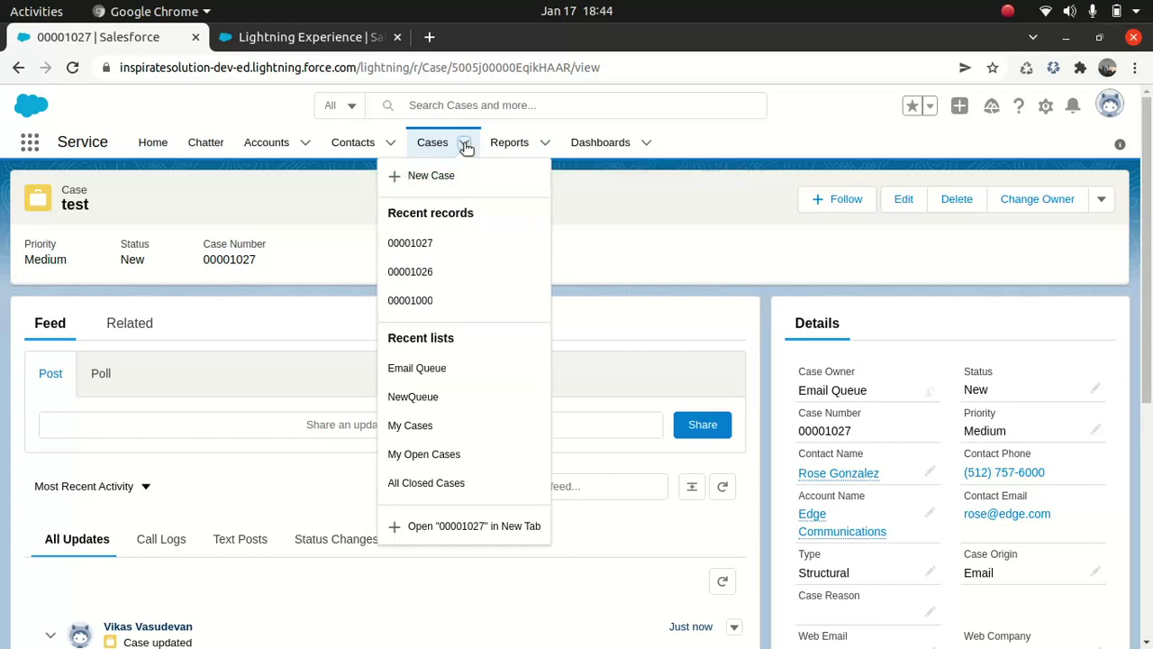
click(425, 142)
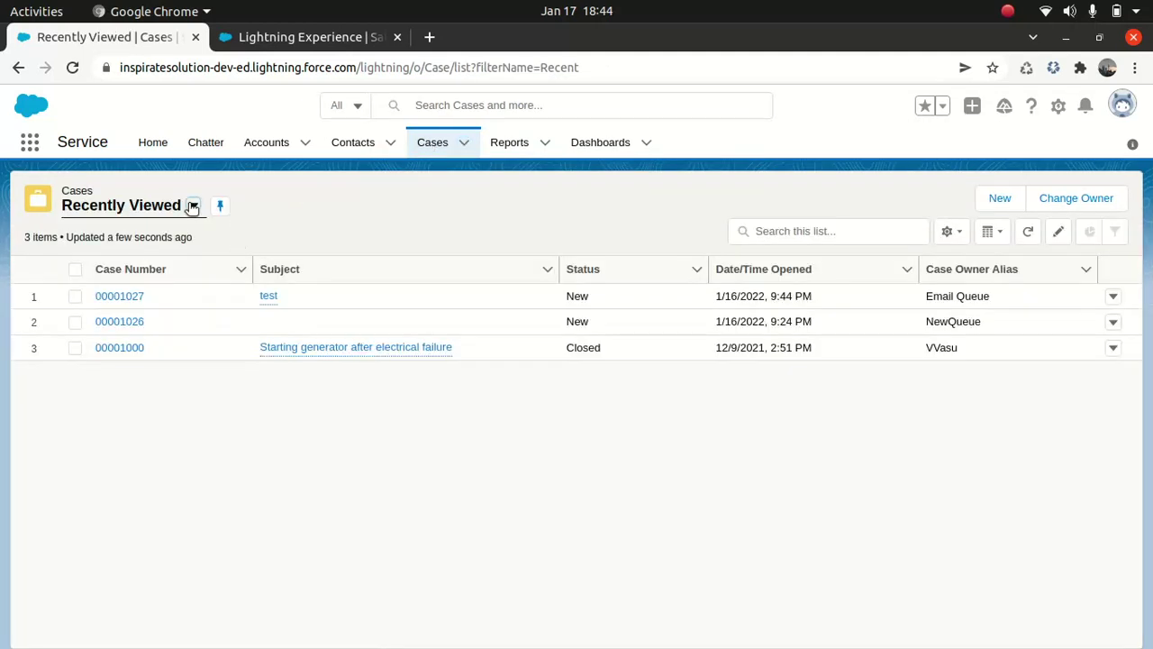
click(192, 206)
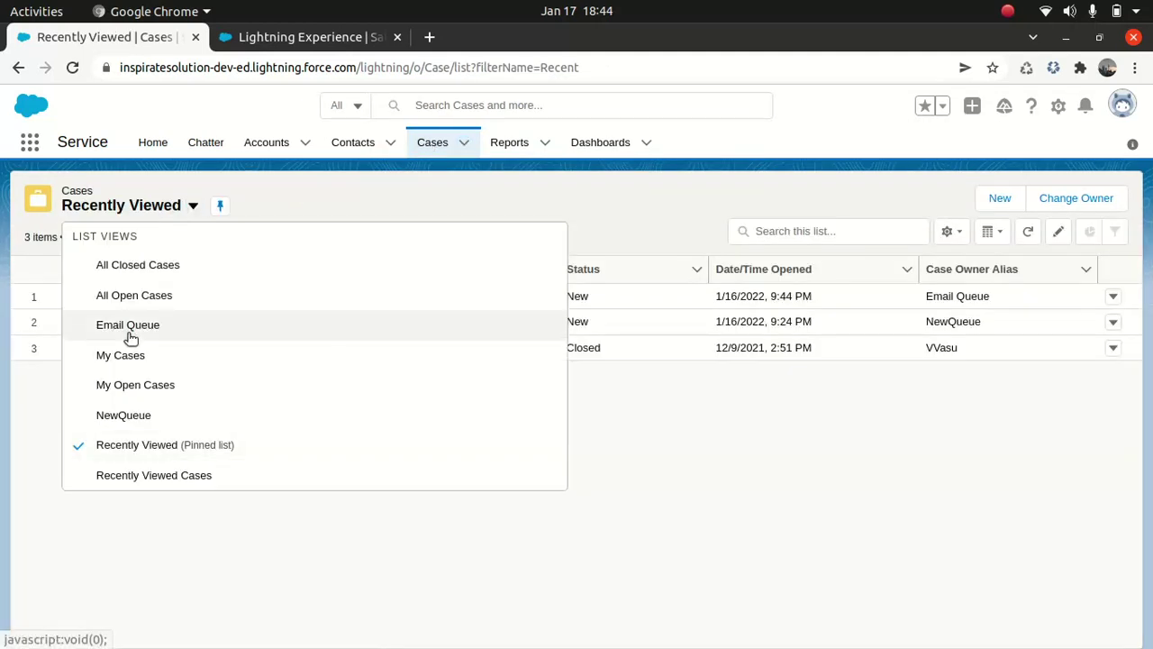
click(128, 330)
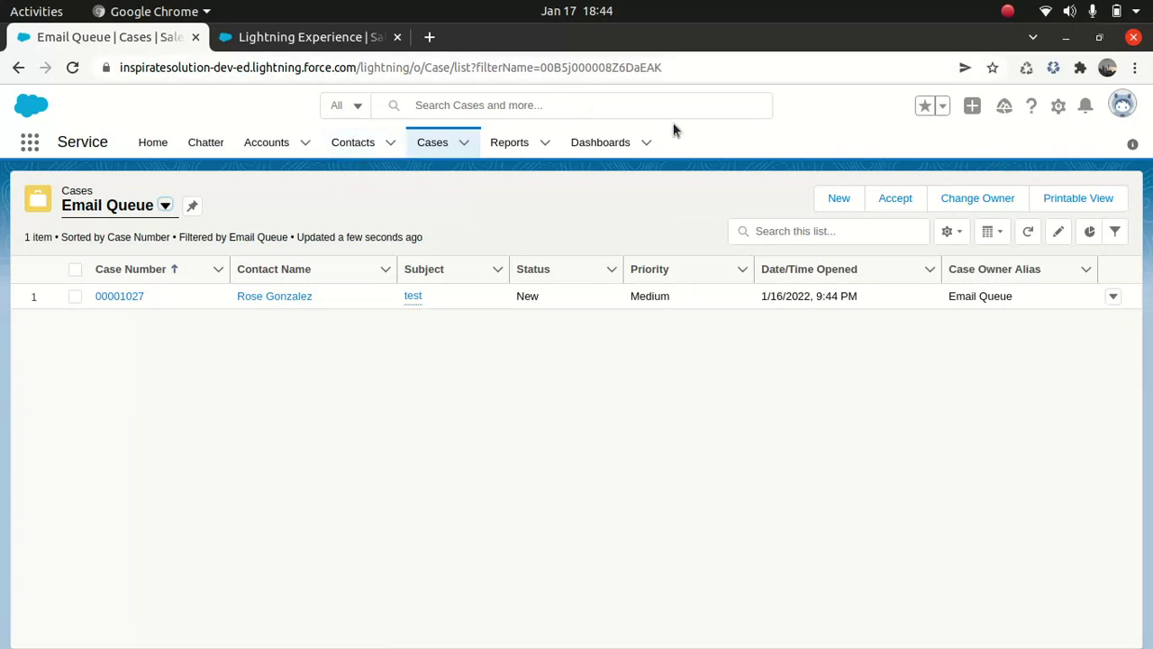
- In the Setup tab, reach Escalation Rules through Quick Find searches 'case es' and 'escala'
click(360, 37)
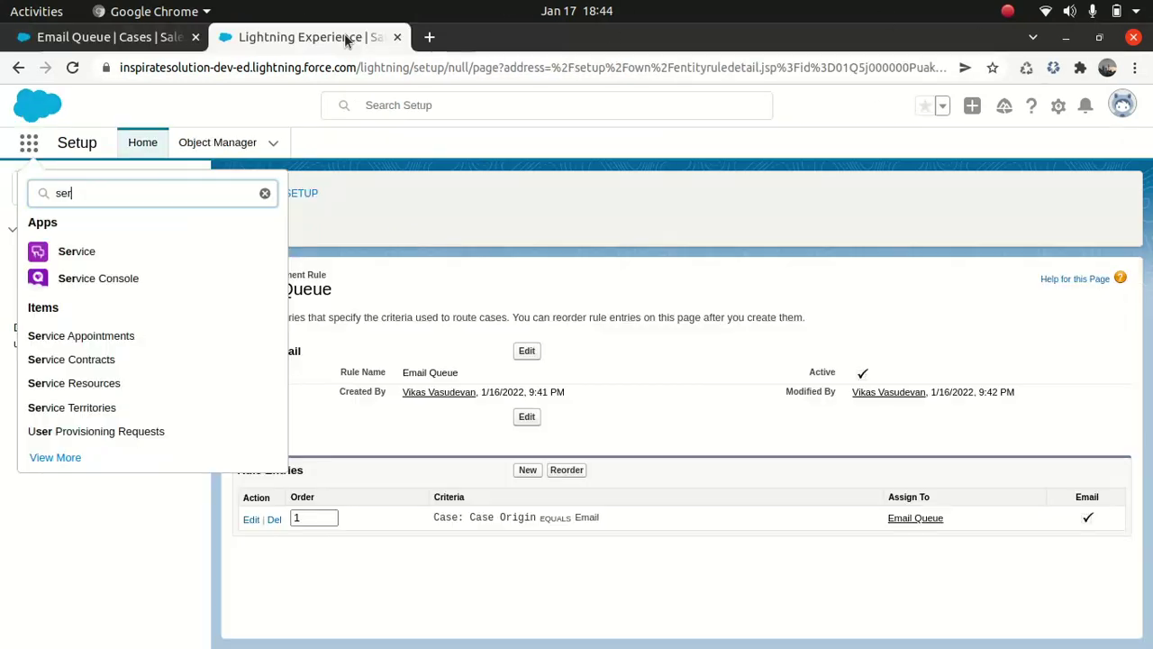
click(259, 160)
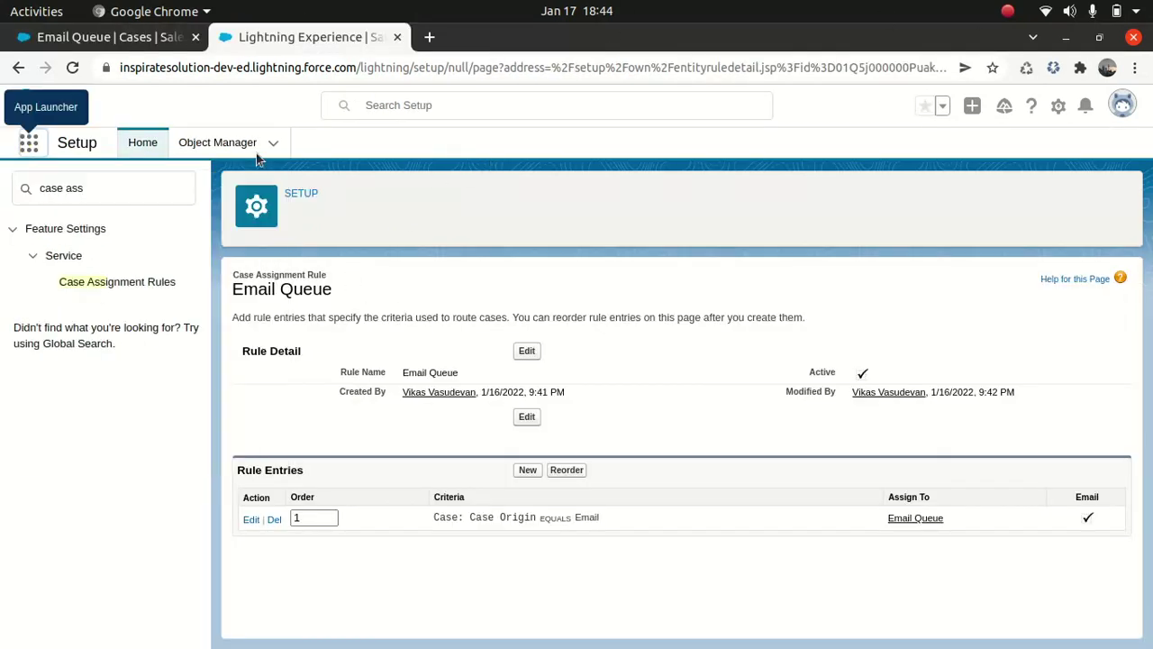
click(140, 186)
double_click(137, 187)
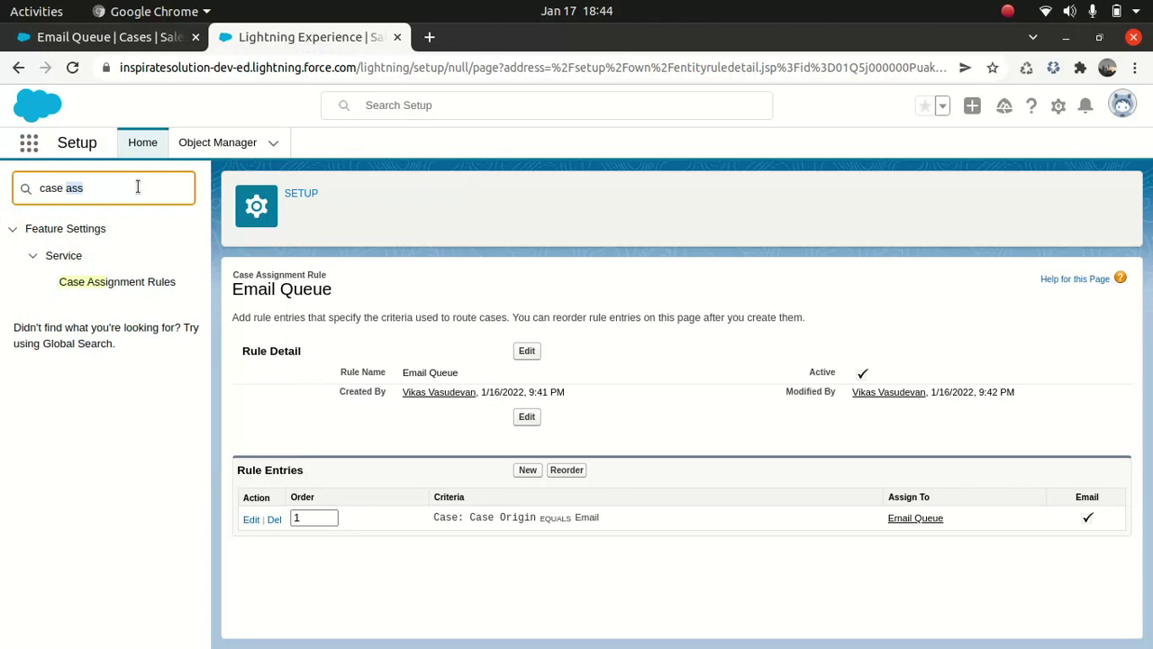
text(es)
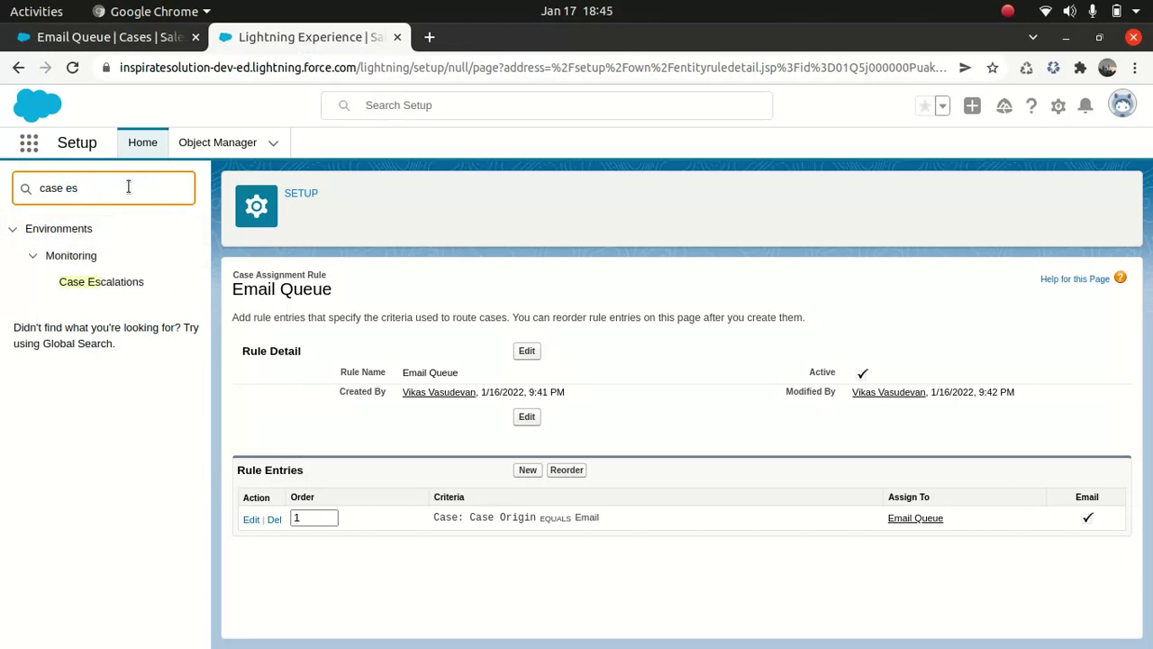
click(129, 282)
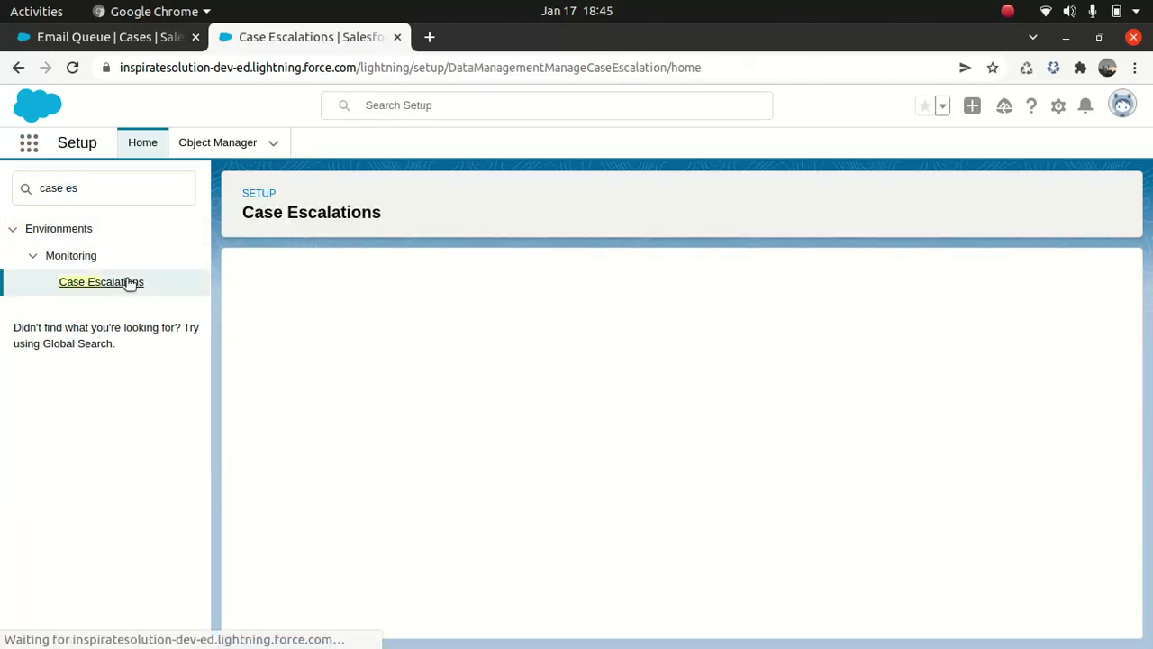
click(100, 193)
triple_click(78, 190)
text(es)
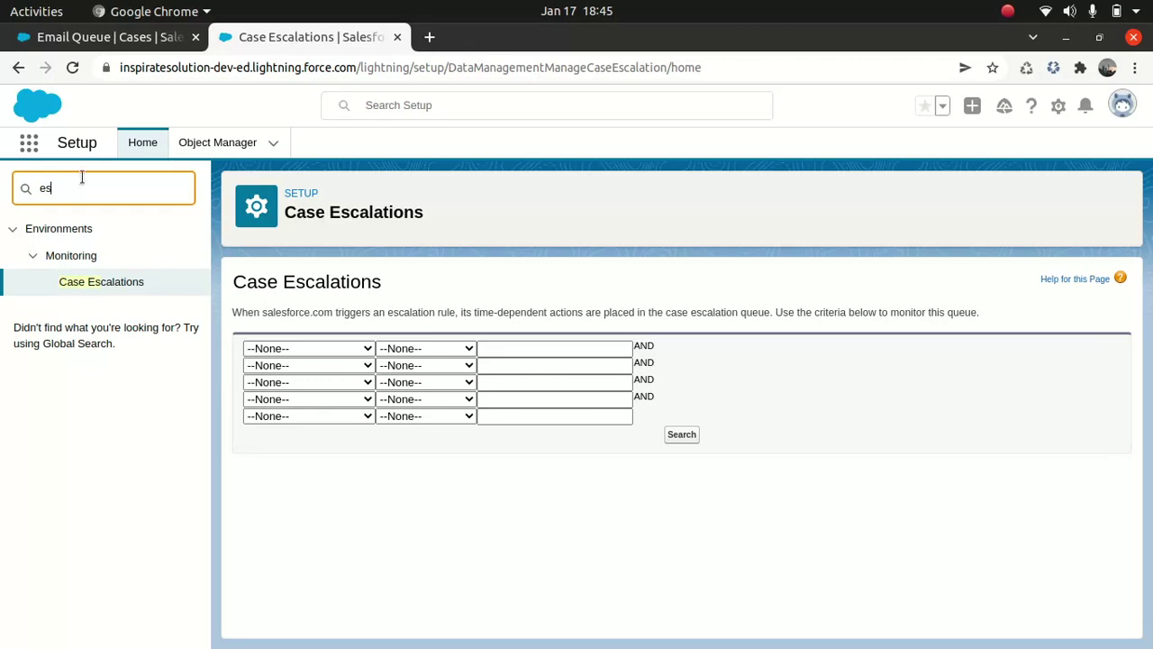
text(cala)
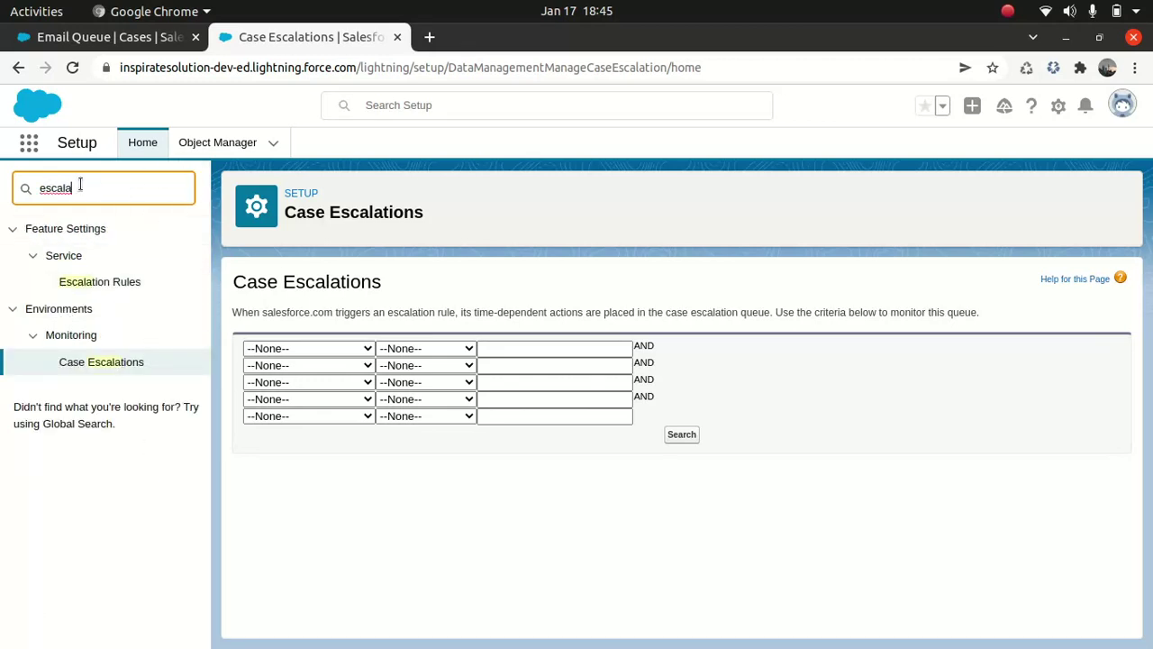
click(91, 284)
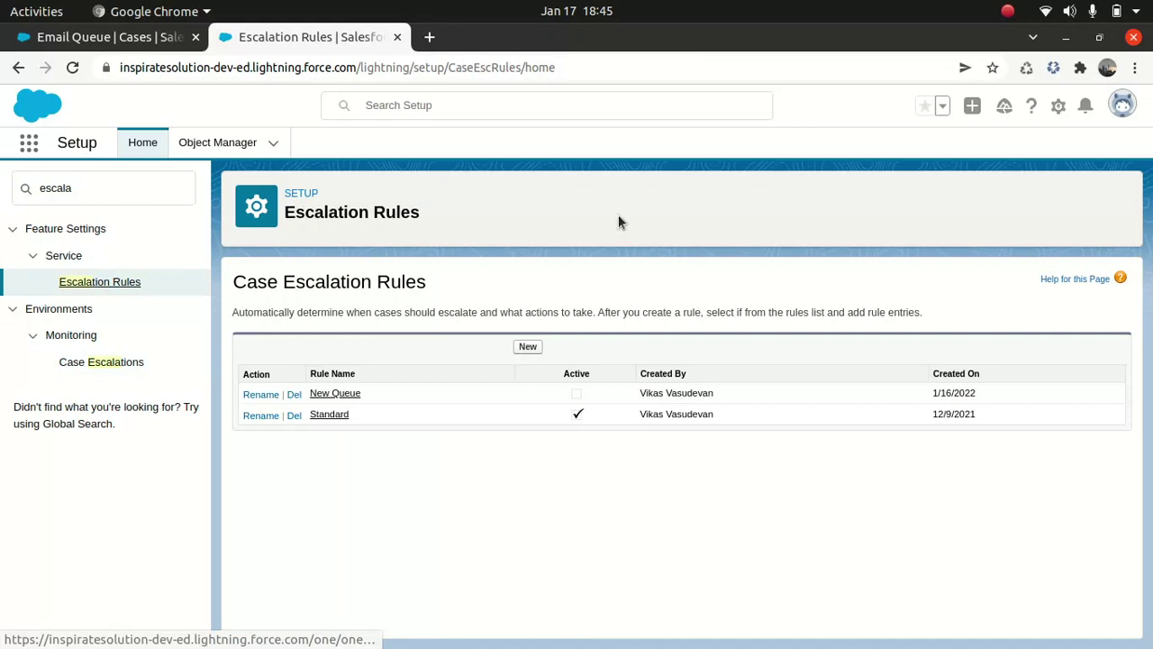
- Create an active escalation rule named 'Email Queue', then open it to add a new rule entry
click(526, 347)
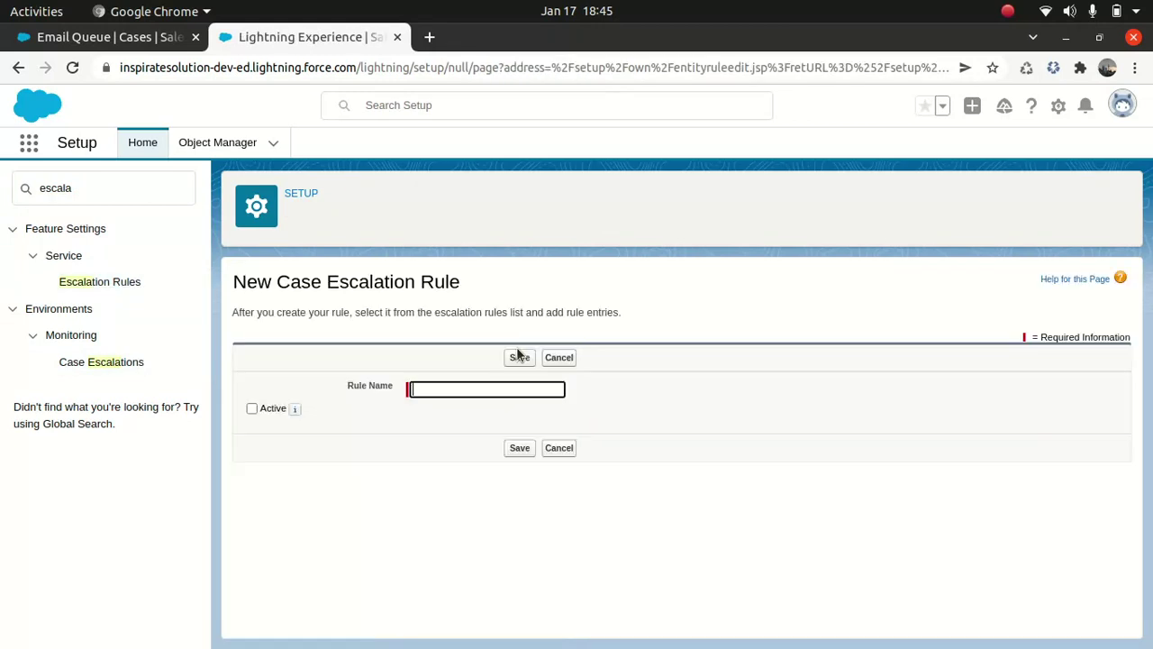
click(469, 388)
text(Email Queue)
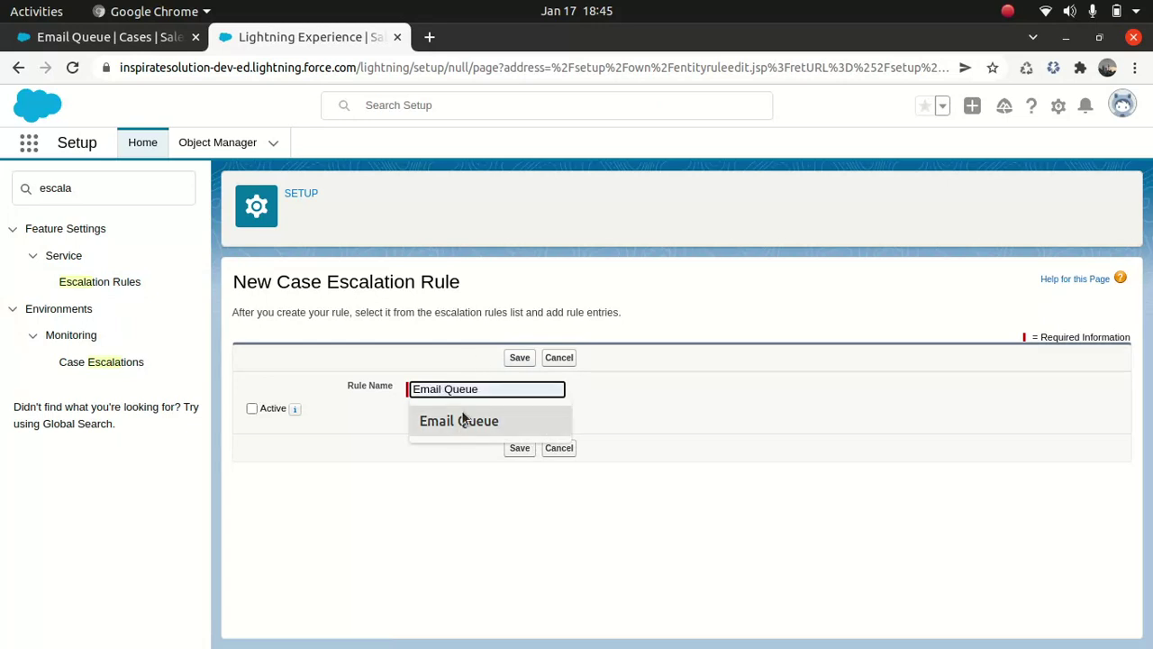
click(462, 419)
click(252, 409)
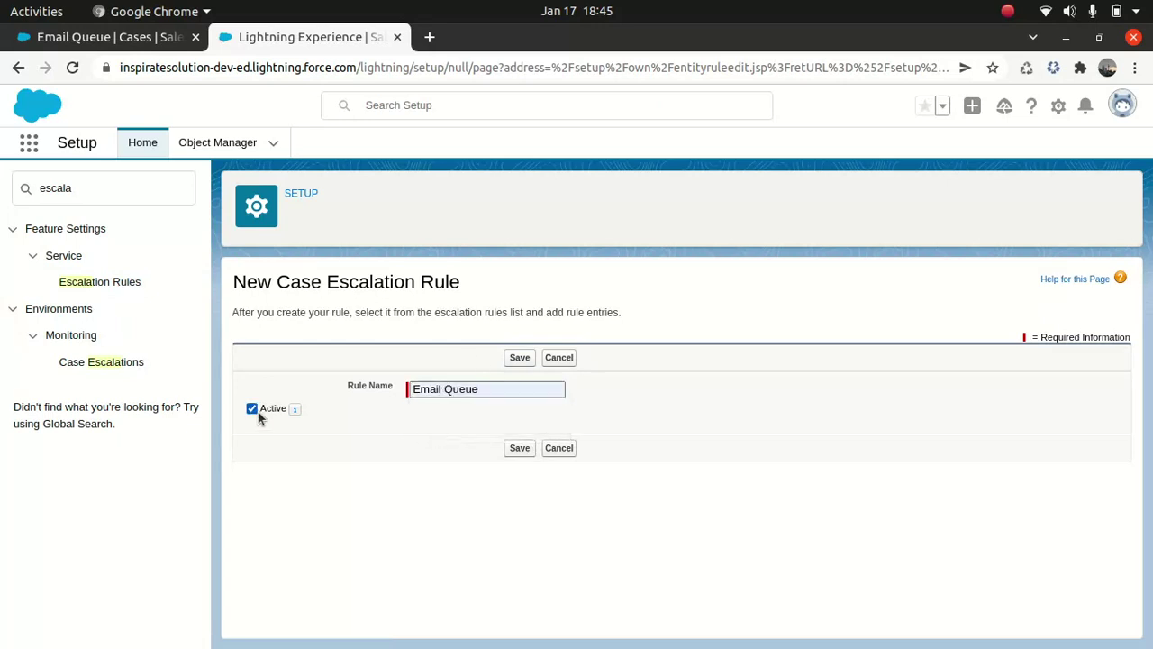
click(520, 448)
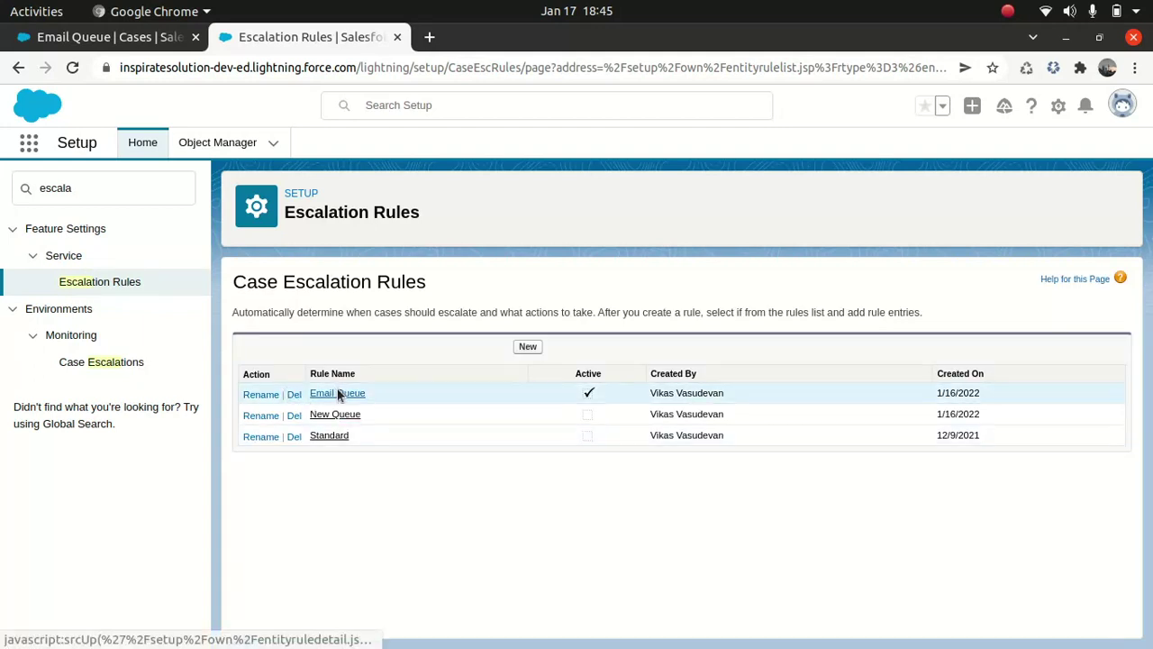
click(338, 392)
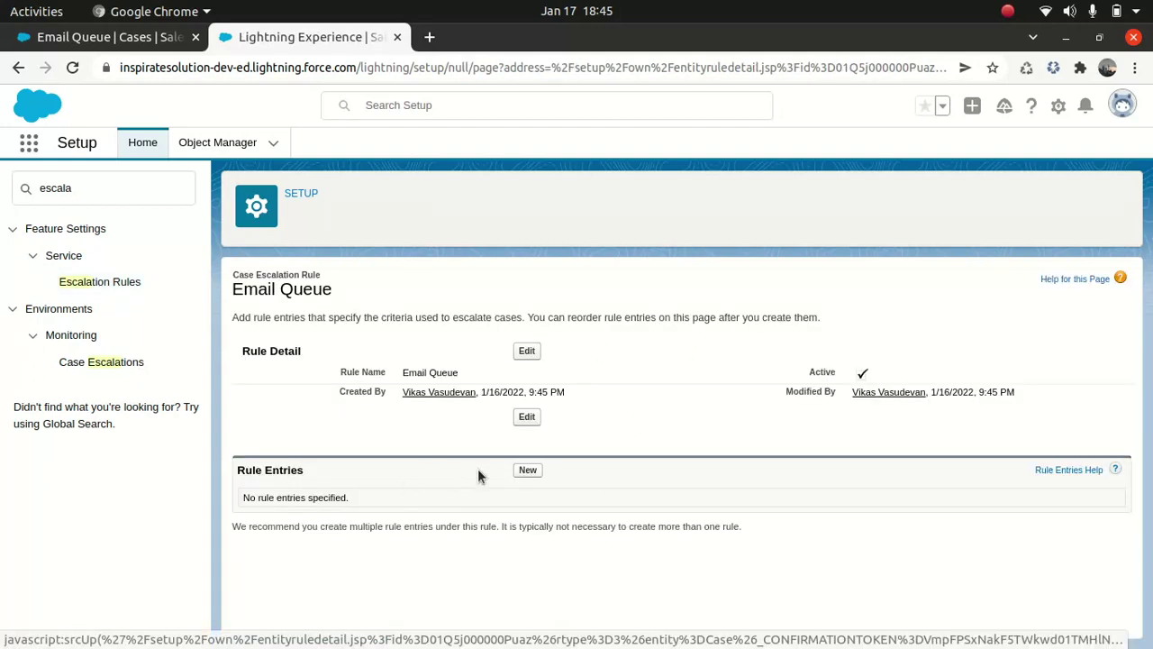
click(528, 469)
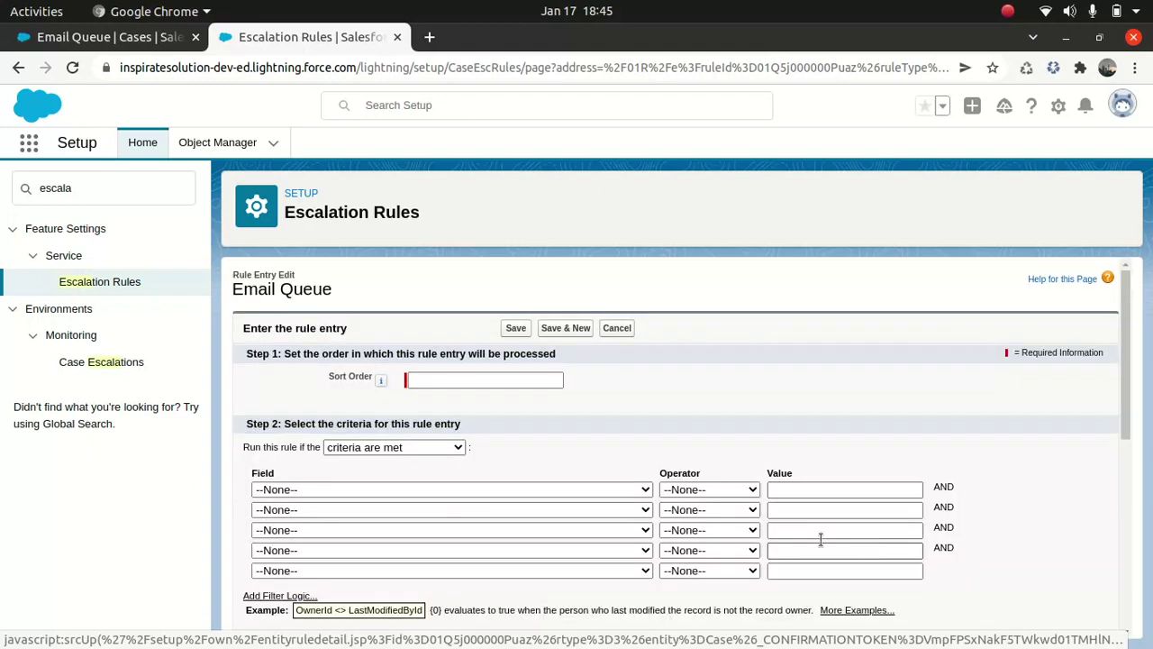
- Set the entry's sort order to 1 with the criterion Case Origin equals Email
click(500, 379)
click(447, 409)
click(442, 491)
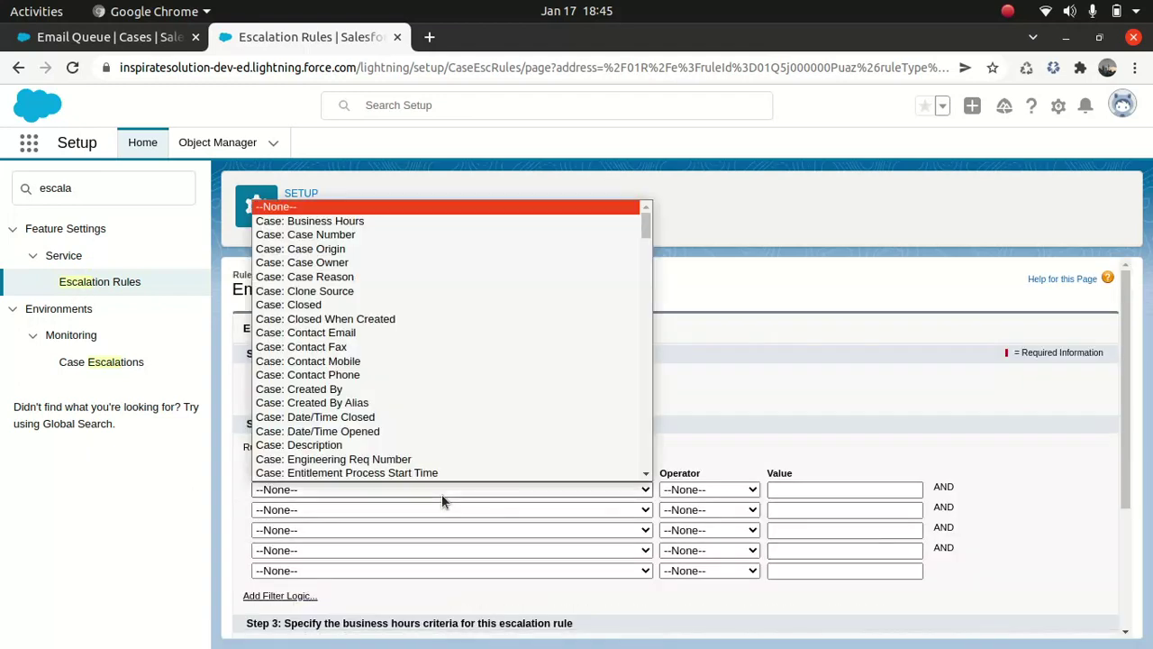
click(311, 249)
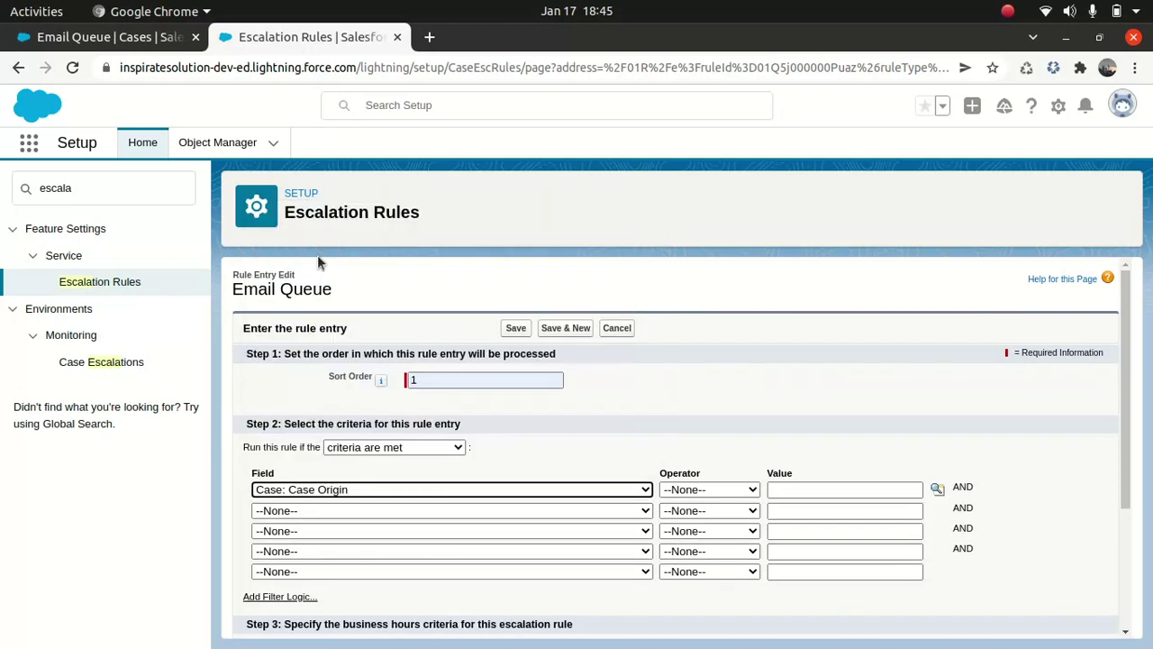
click(727, 489)
click(697, 331)
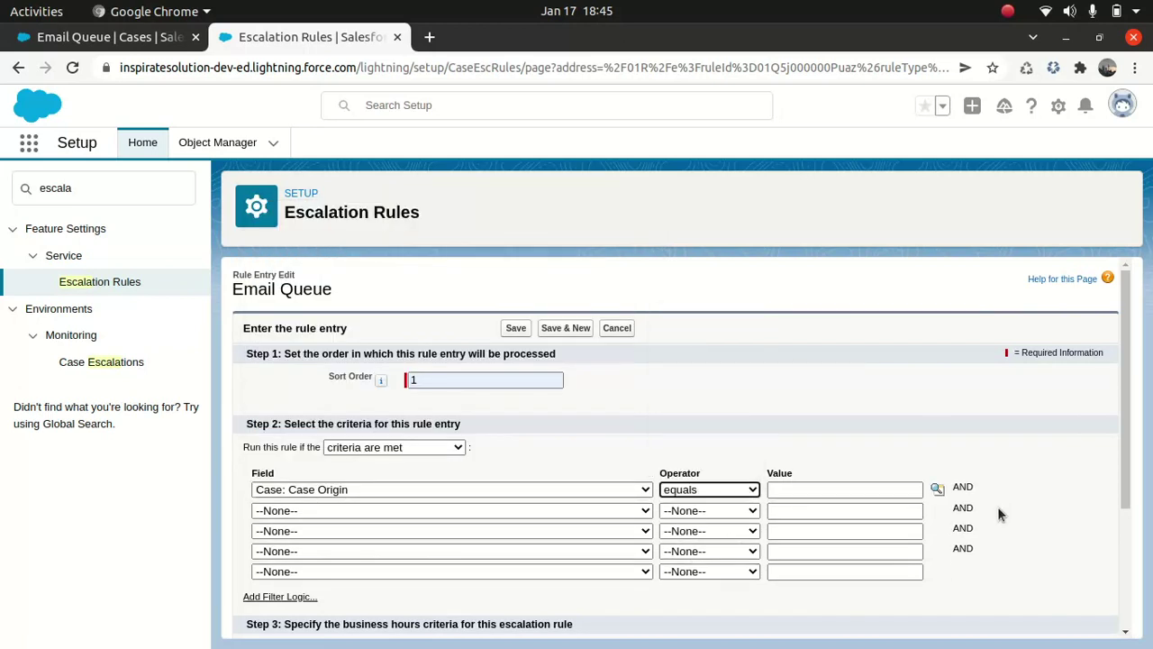
click(936, 489)
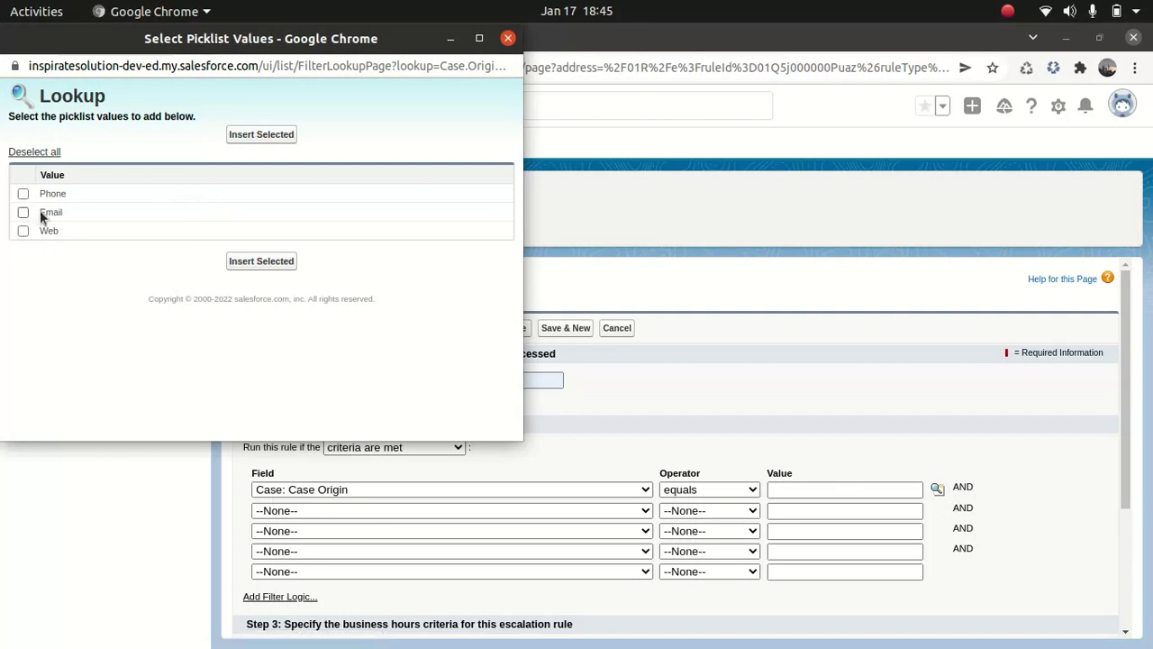
click(23, 213)
click(263, 261)
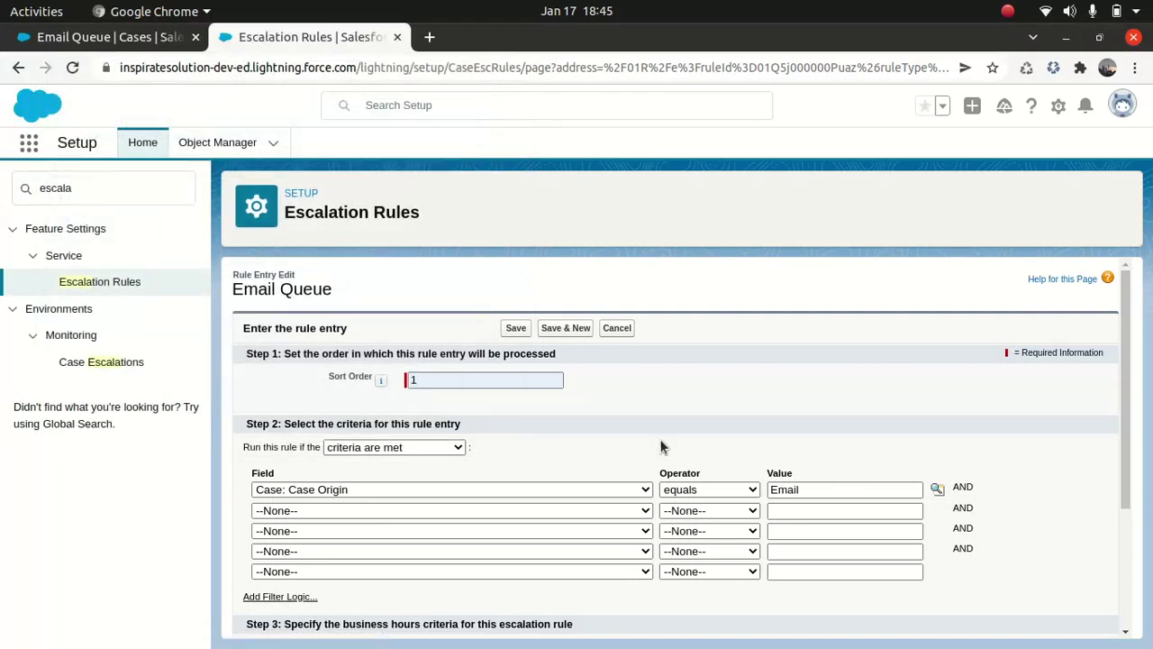
- Keep the default business hours and escalation timing, and save the rule entry
scroll(658, 443, down, 2)
scroll(429, 400, down, 2)
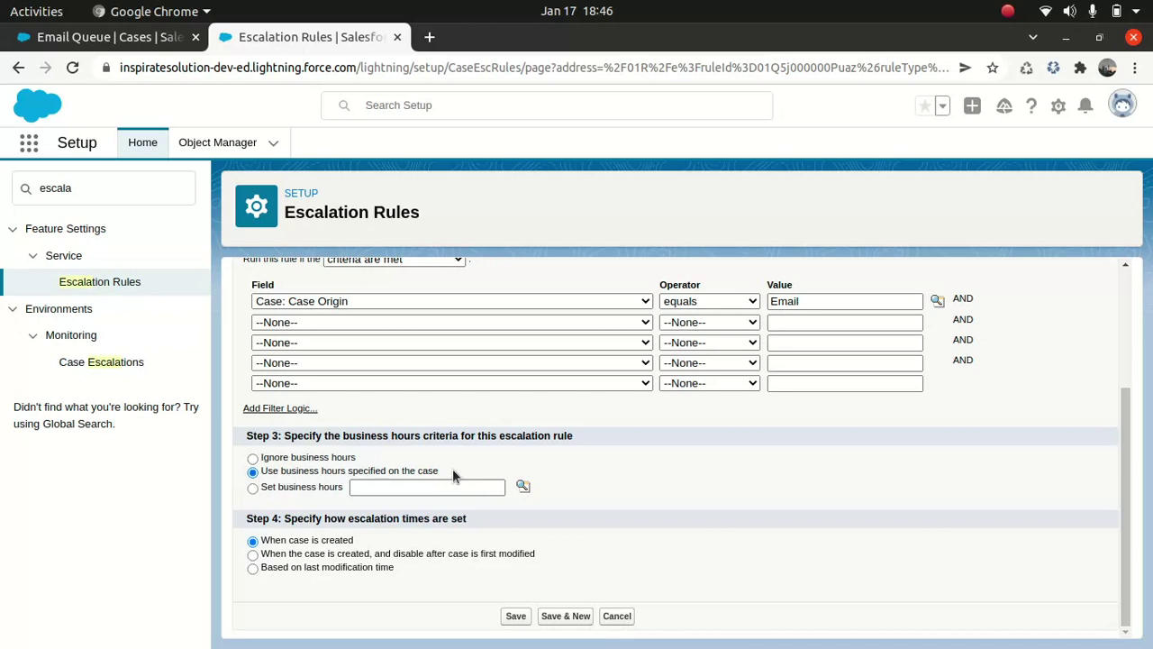
drag(245, 519, 466, 519)
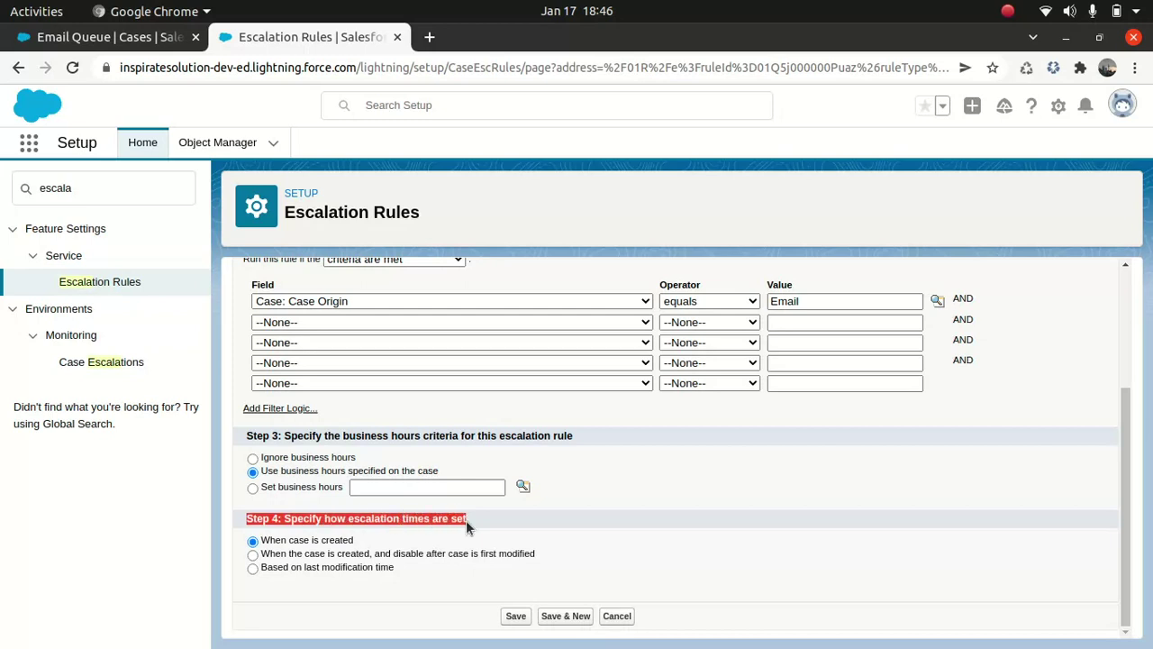
click(488, 521)
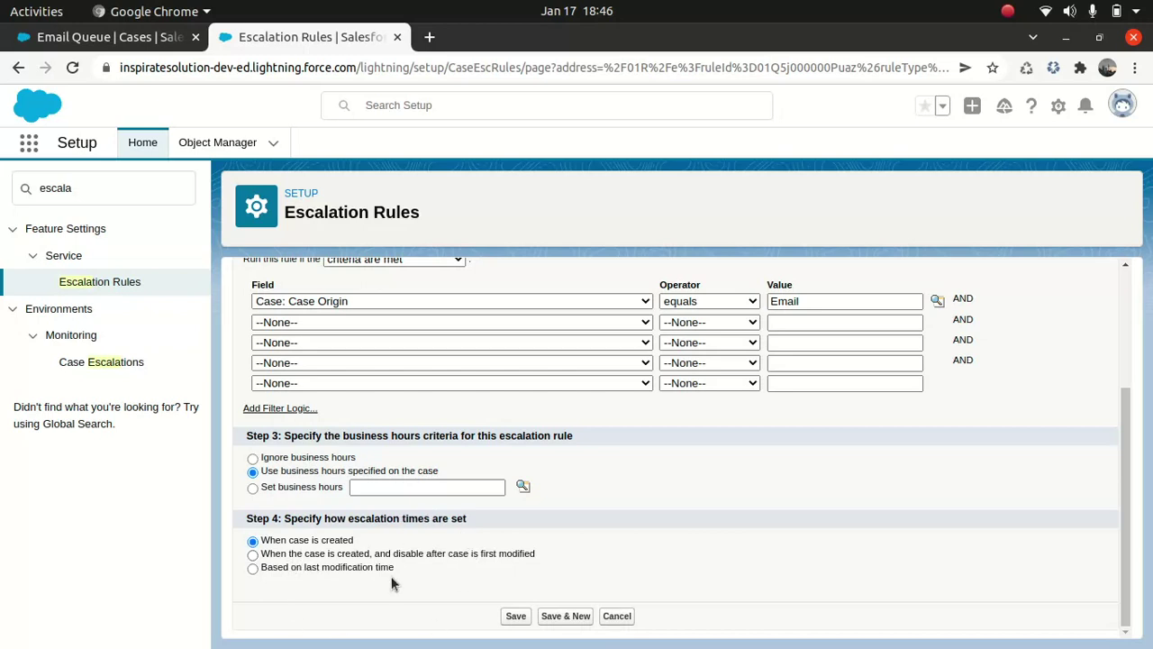
click(515, 617)
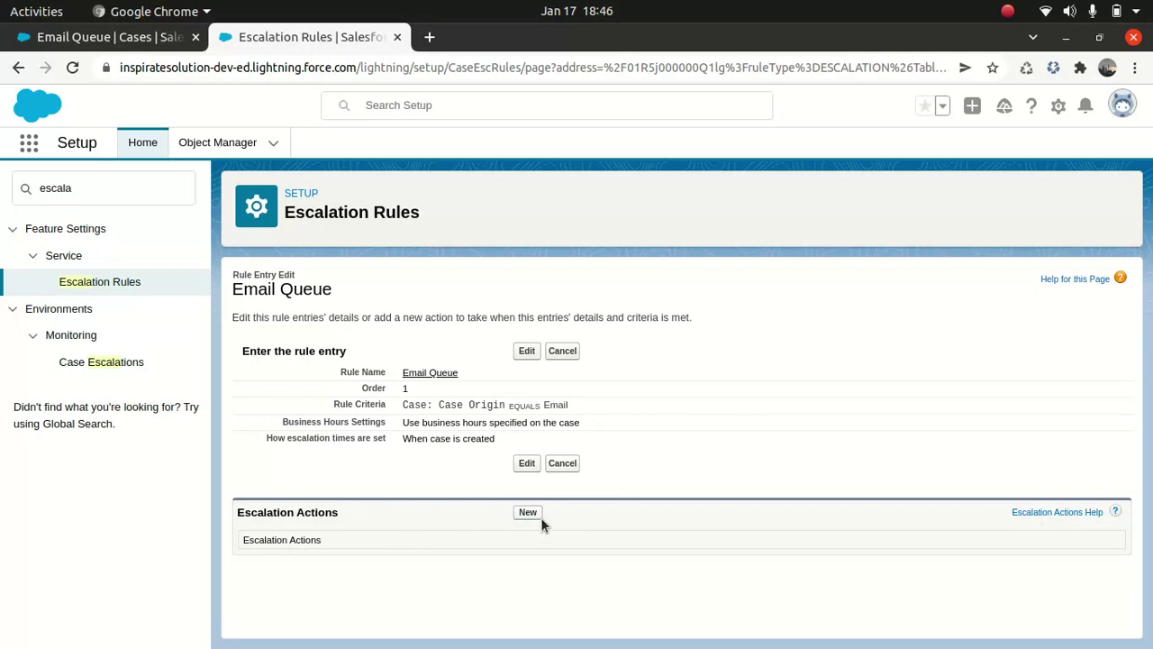
- Add a new escalation action with Age Over 0 hours and 30 minutes
click(527, 512)
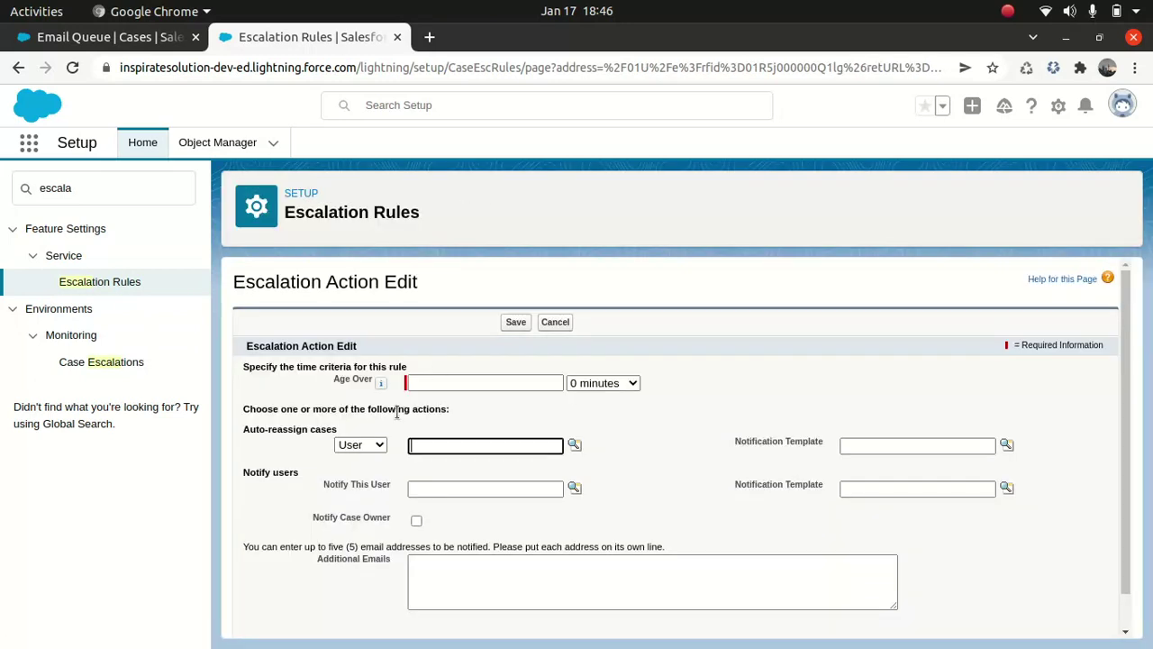
mouse_move(379, 385)
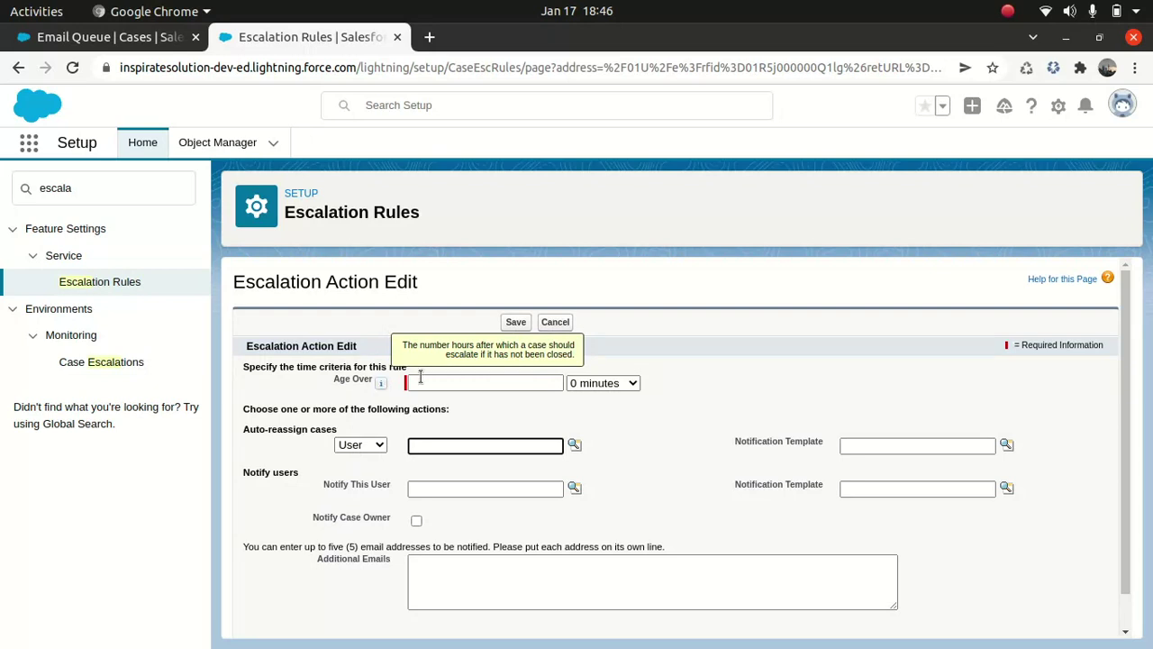
click(466, 384)
text(0)
click(630, 383)
click(598, 413)
click(489, 382)
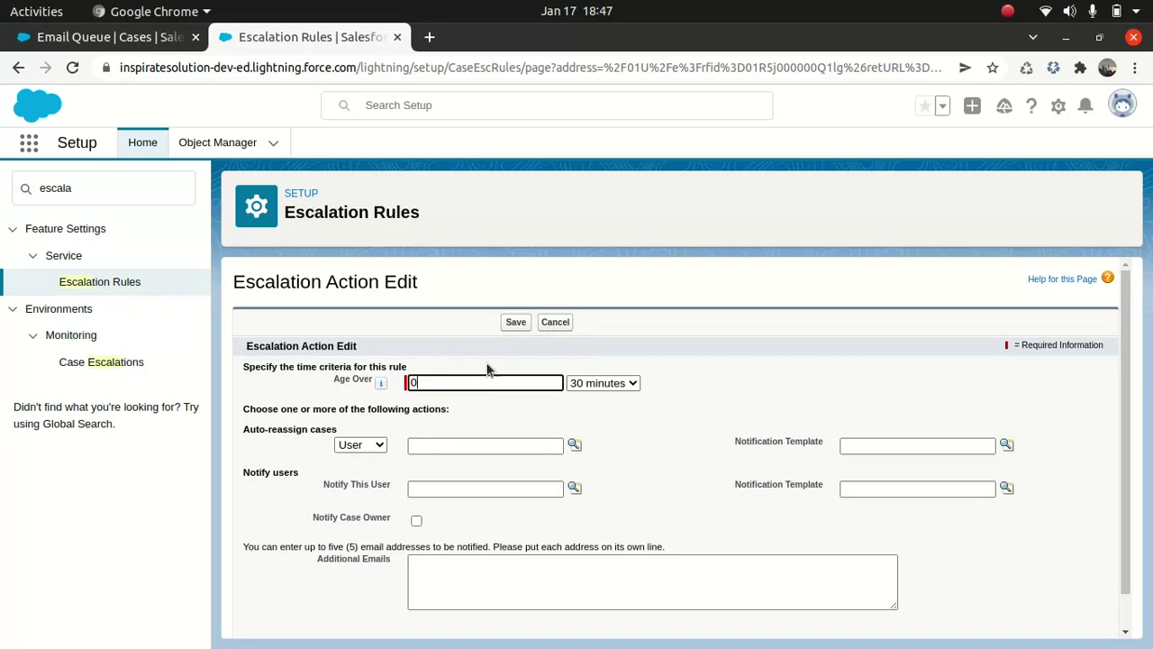
- Reassign escalated cases to a user chosen from the lookup
click(377, 445)
click(376, 445)
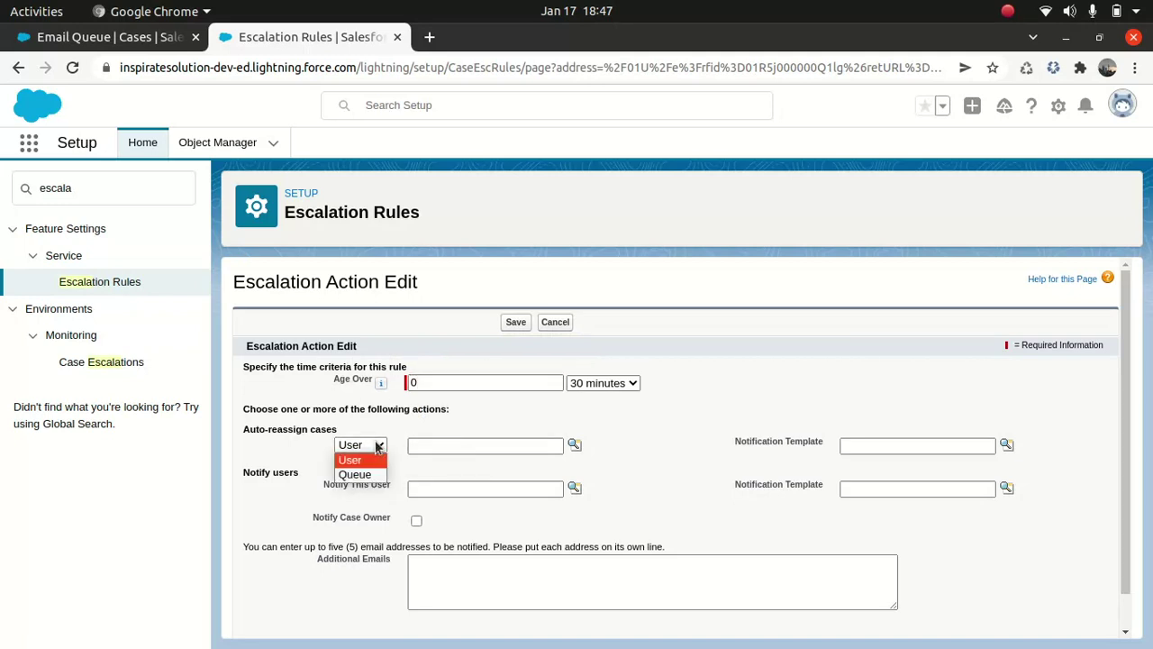
click(503, 414)
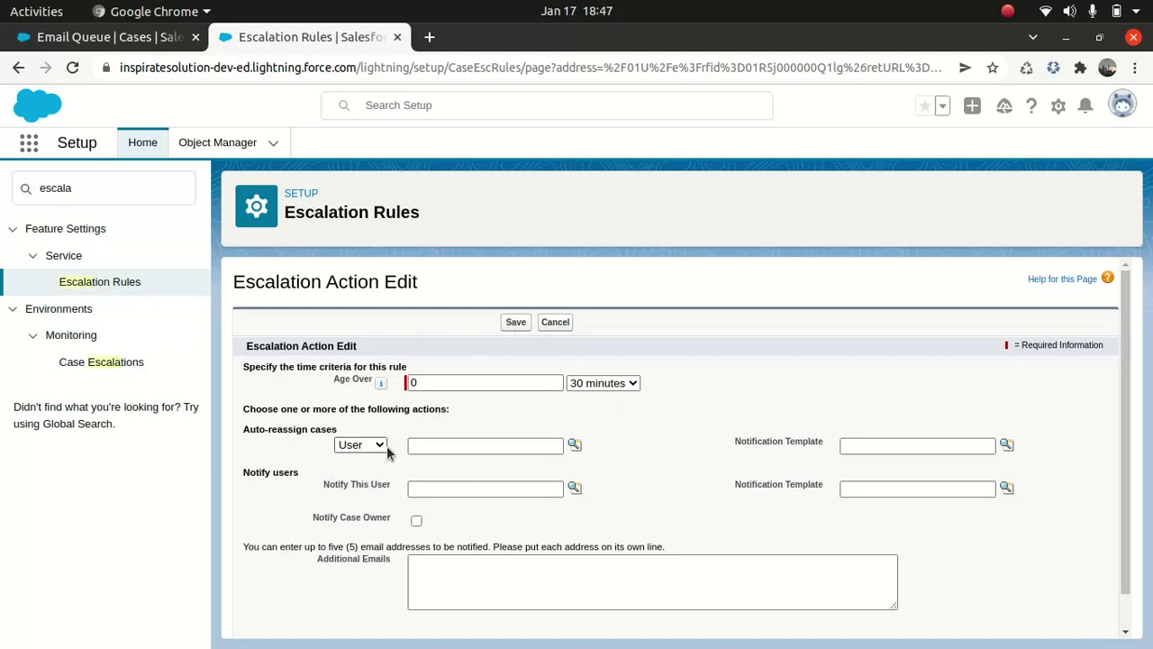
click(574, 445)
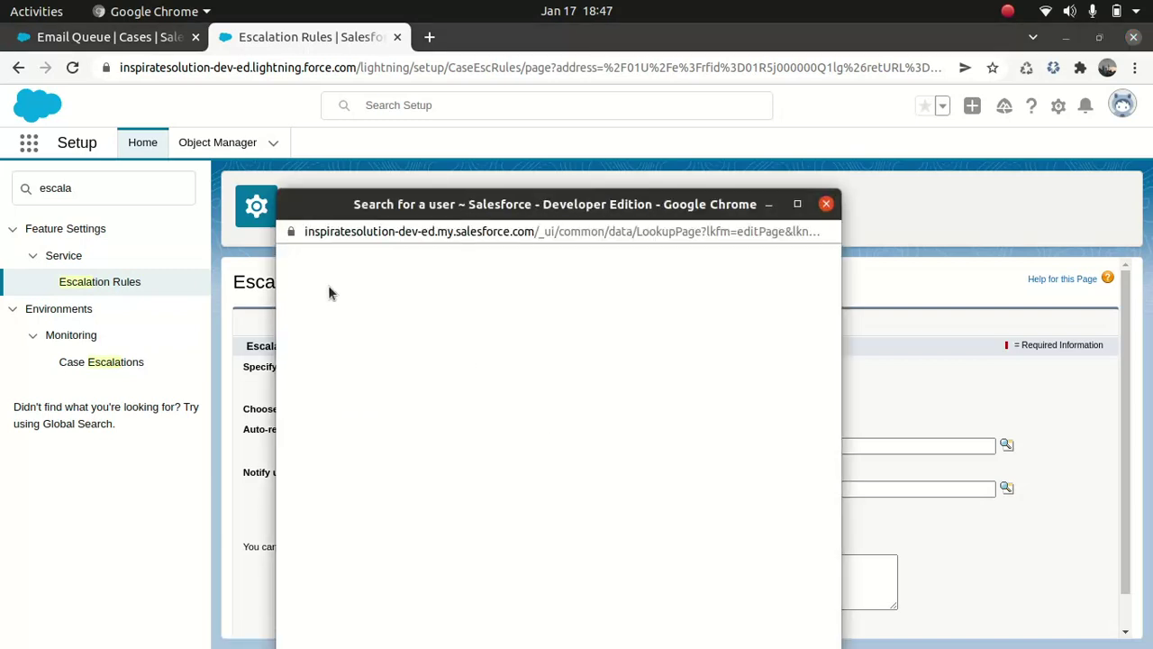
click(356, 409)
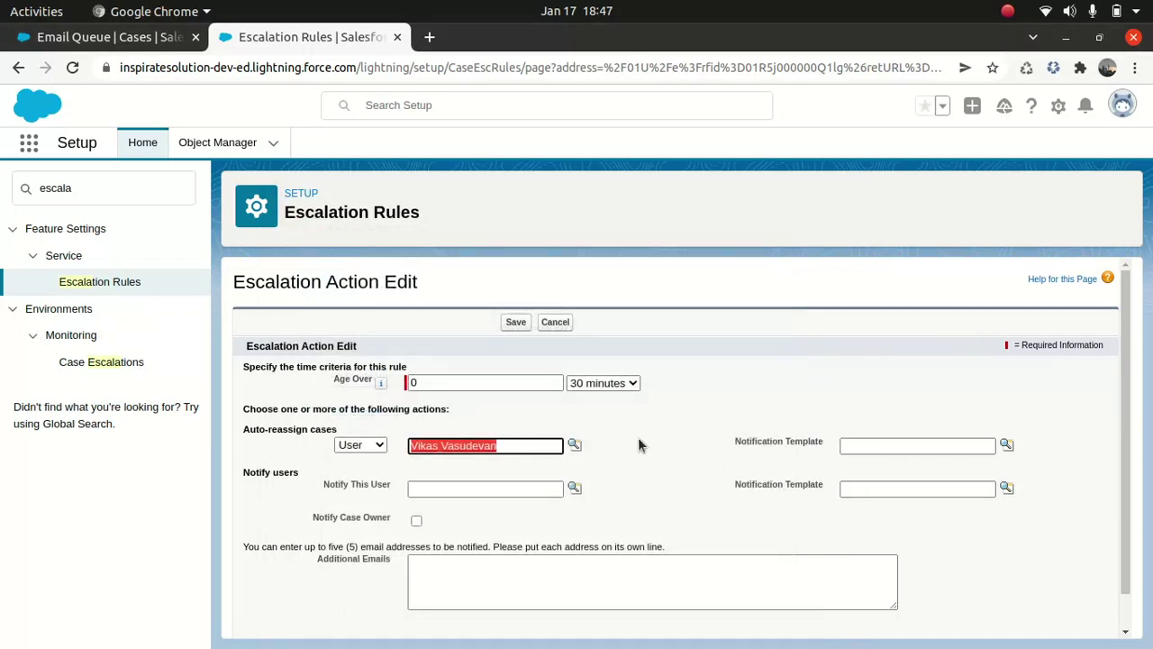
- Notify with the Self-Service New Comment Notification template, also notify the case owner, and save
scroll(639, 442, down, 1)
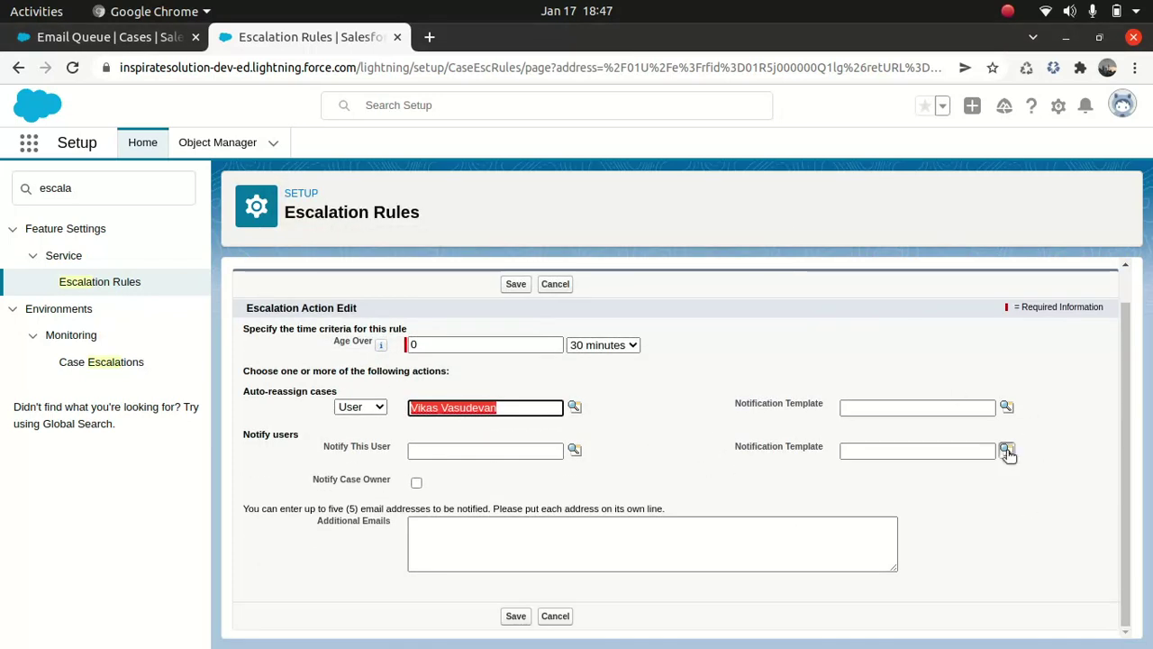
click(1007, 449)
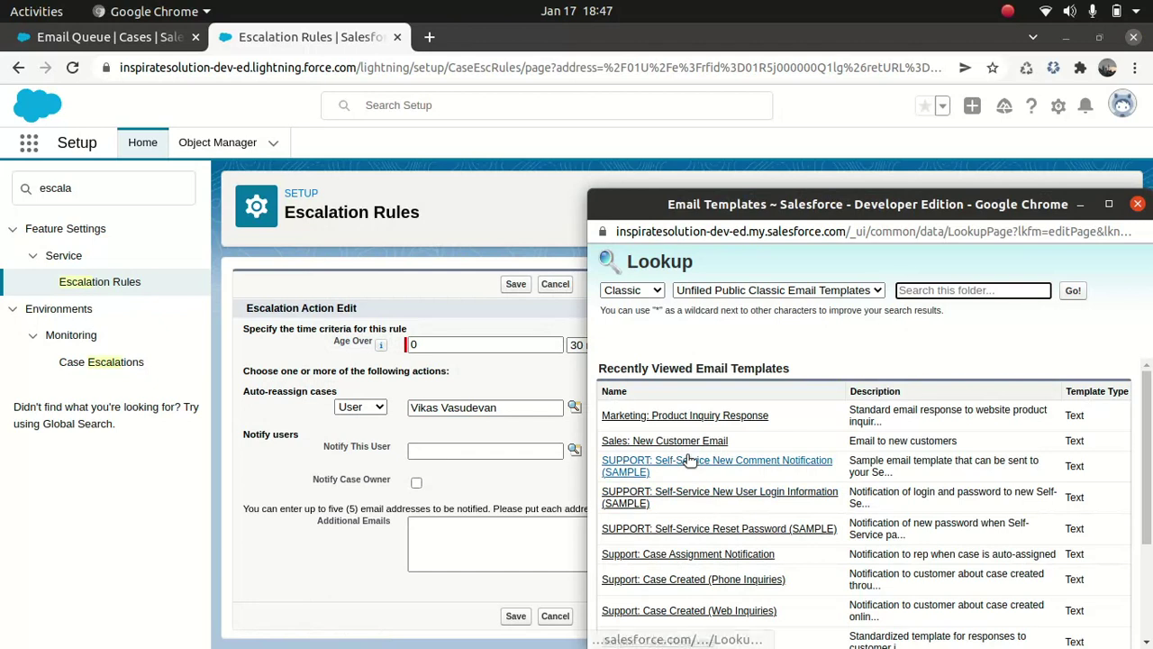
click(690, 460)
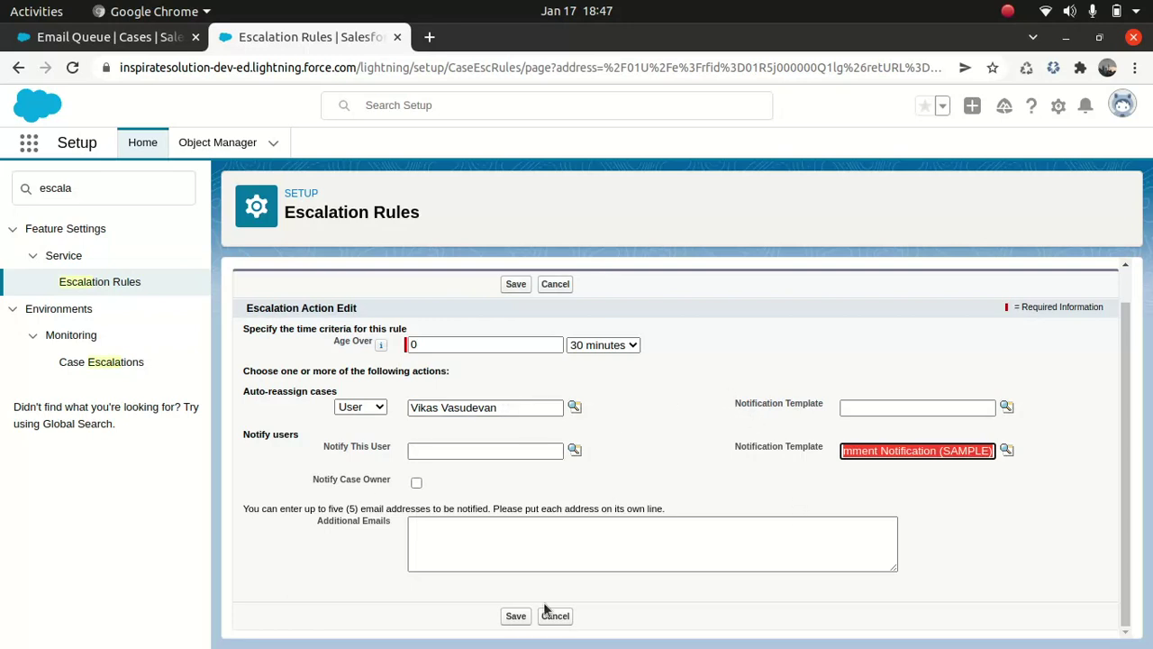
click(416, 484)
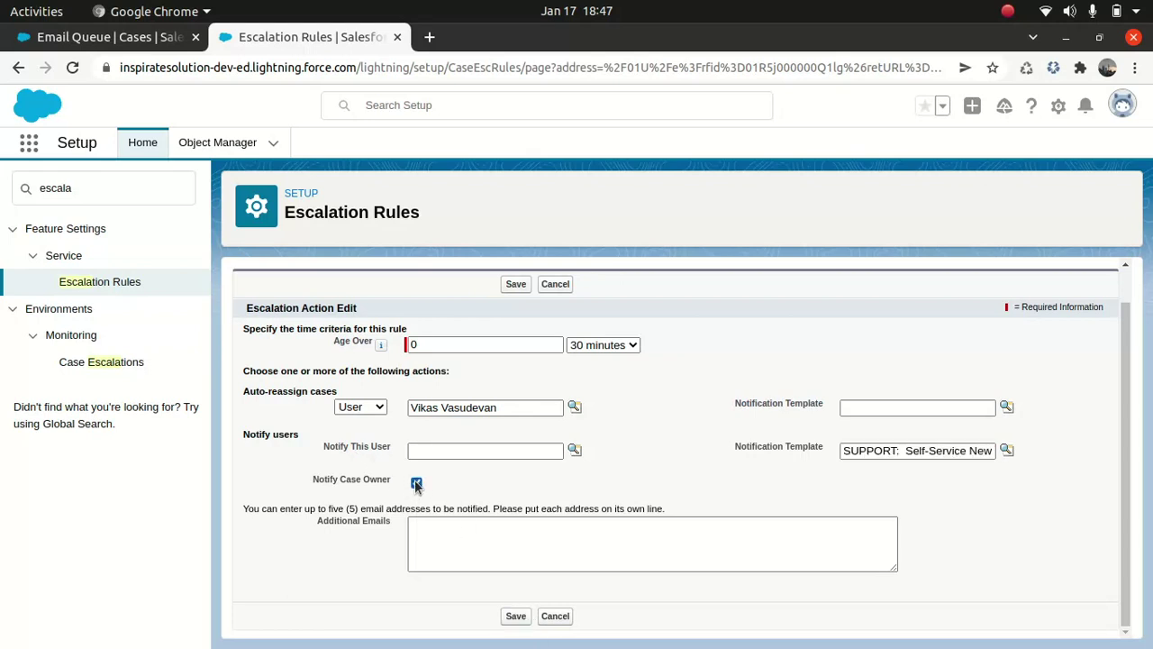
click(516, 617)
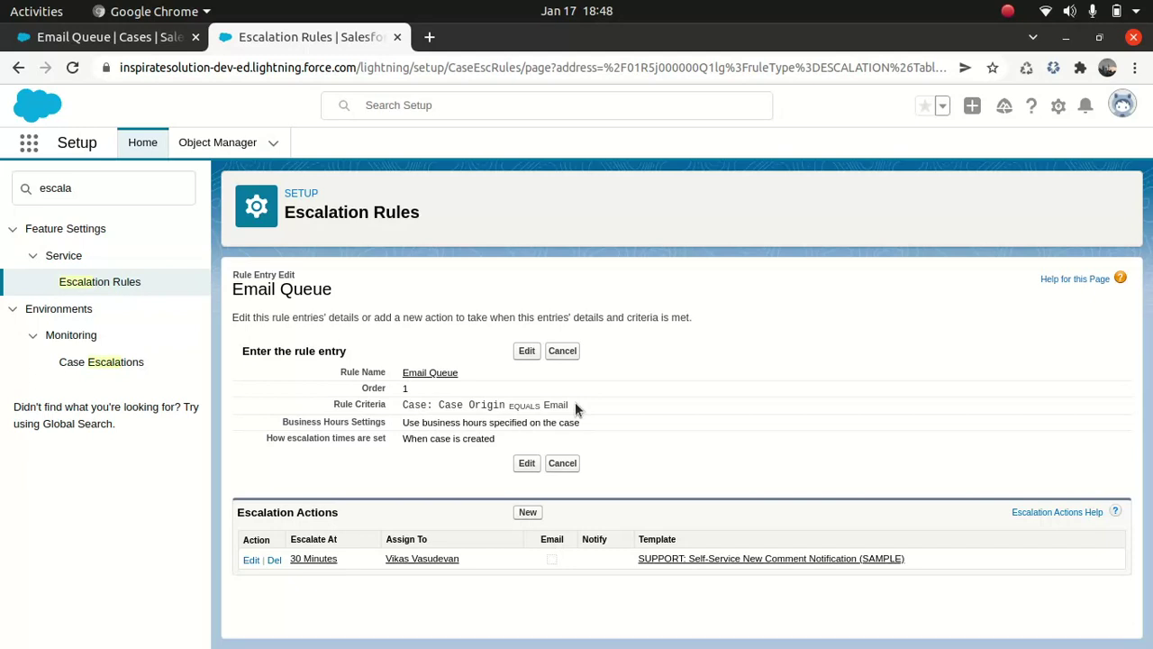
- Search Quick Find for 'case aut' and open Case Auto-Response Rules
click(103, 187)
double_click(103, 187)
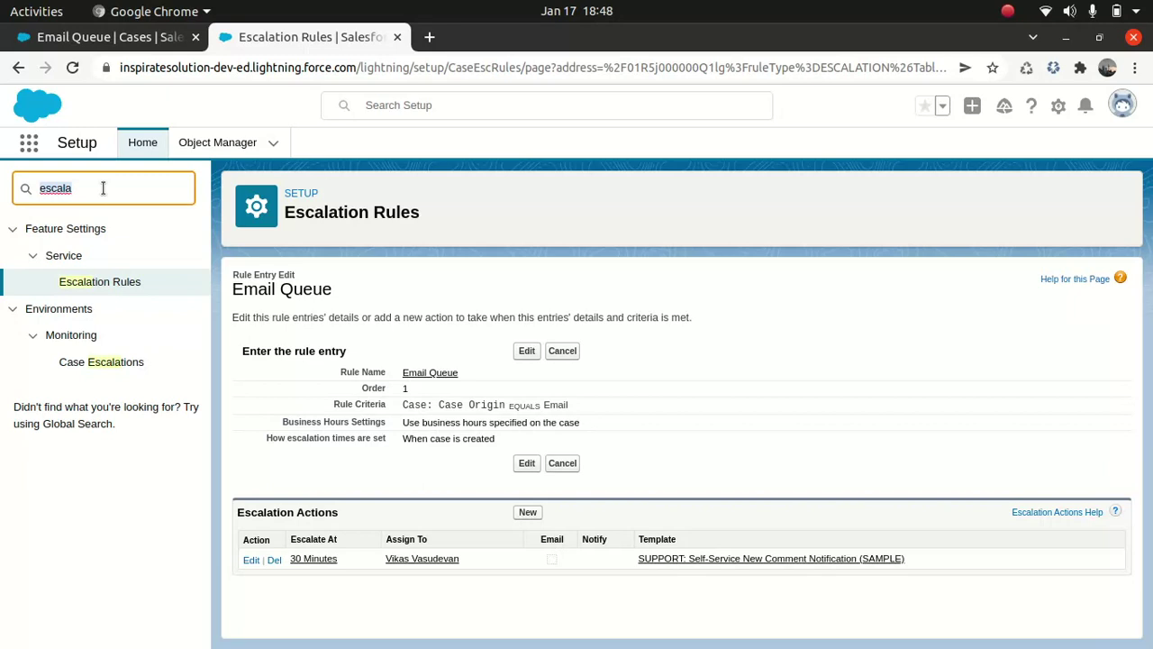
key(ctrl+a)
text(auto)
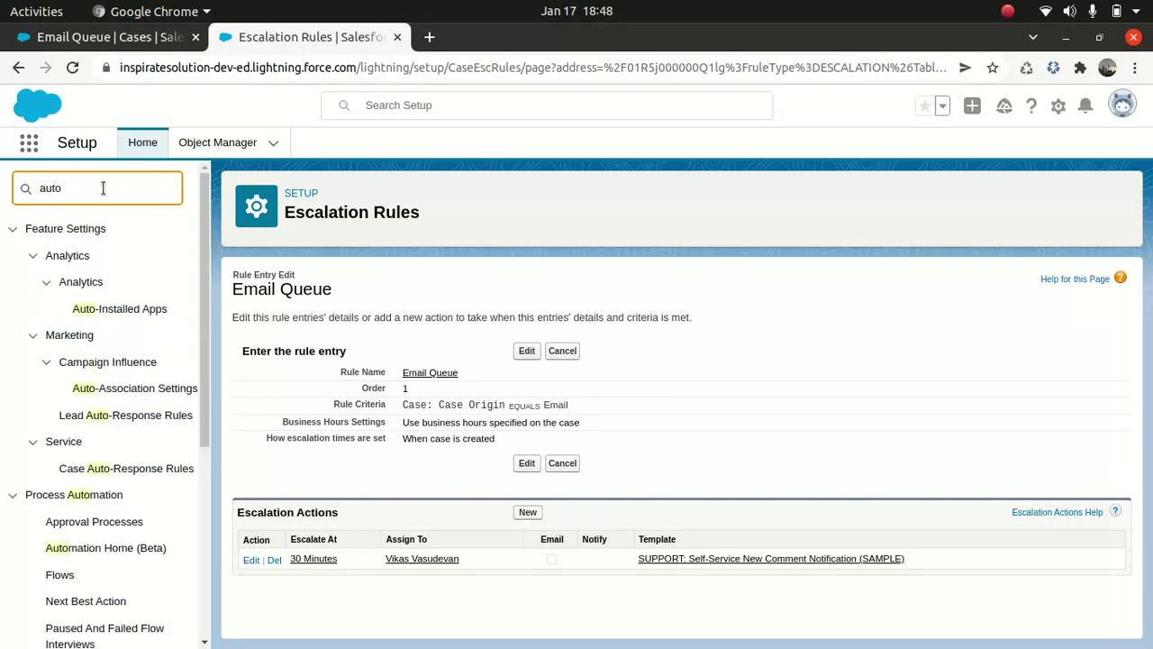
key(BackSpace)
key(BackSpace)
key(BackSpace)
key(BackSpace)
text(case aut)
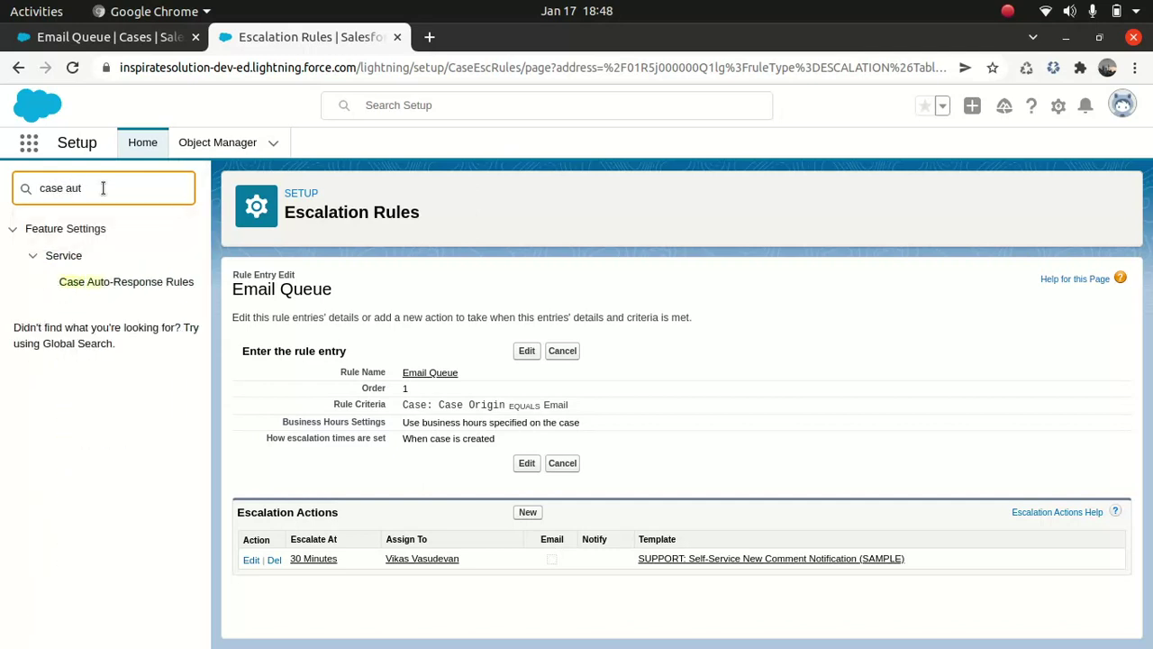
click(161, 286)
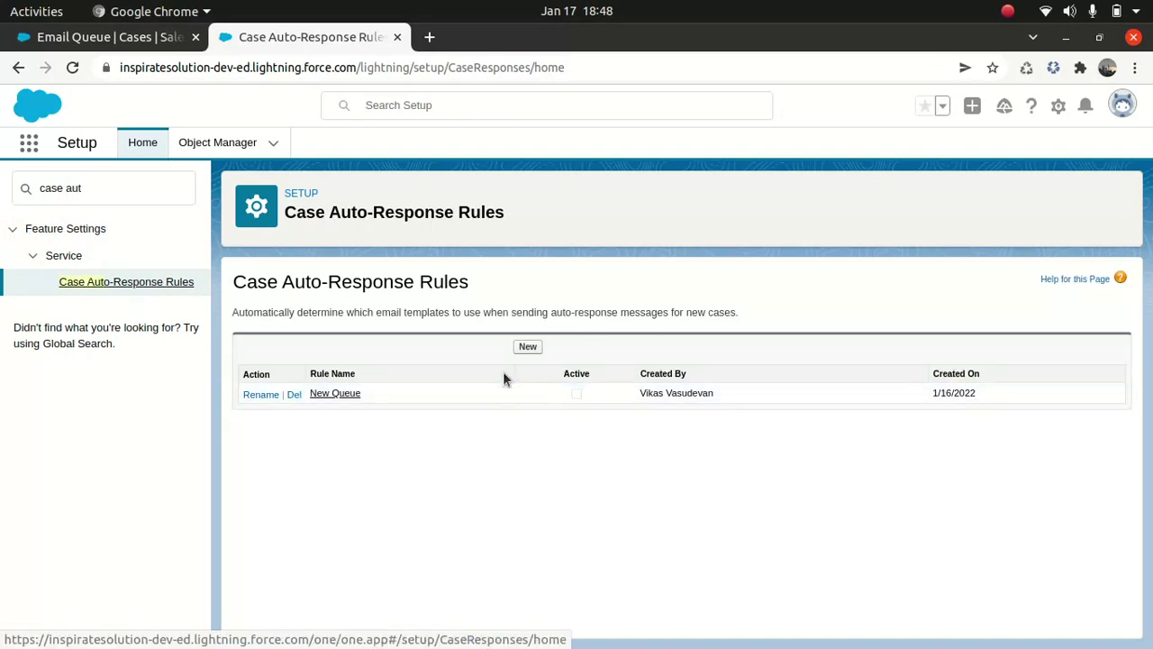
- Create an active auto-response rule named 'Email Queue', save it, and open its details
click(528, 348)
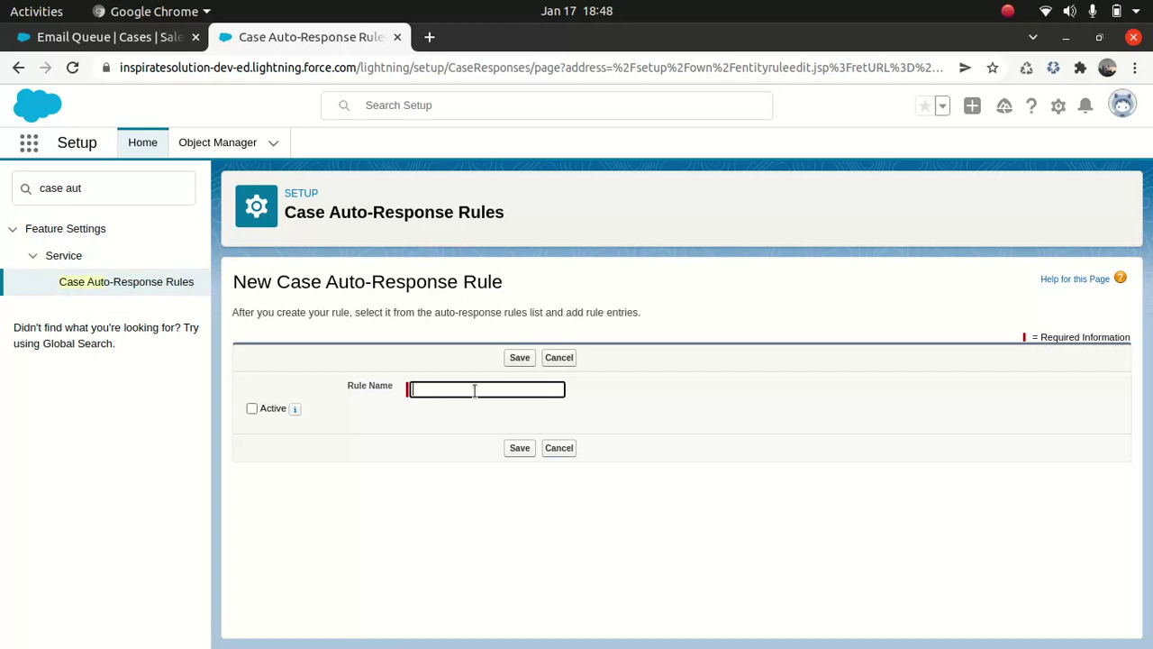
text(Email)
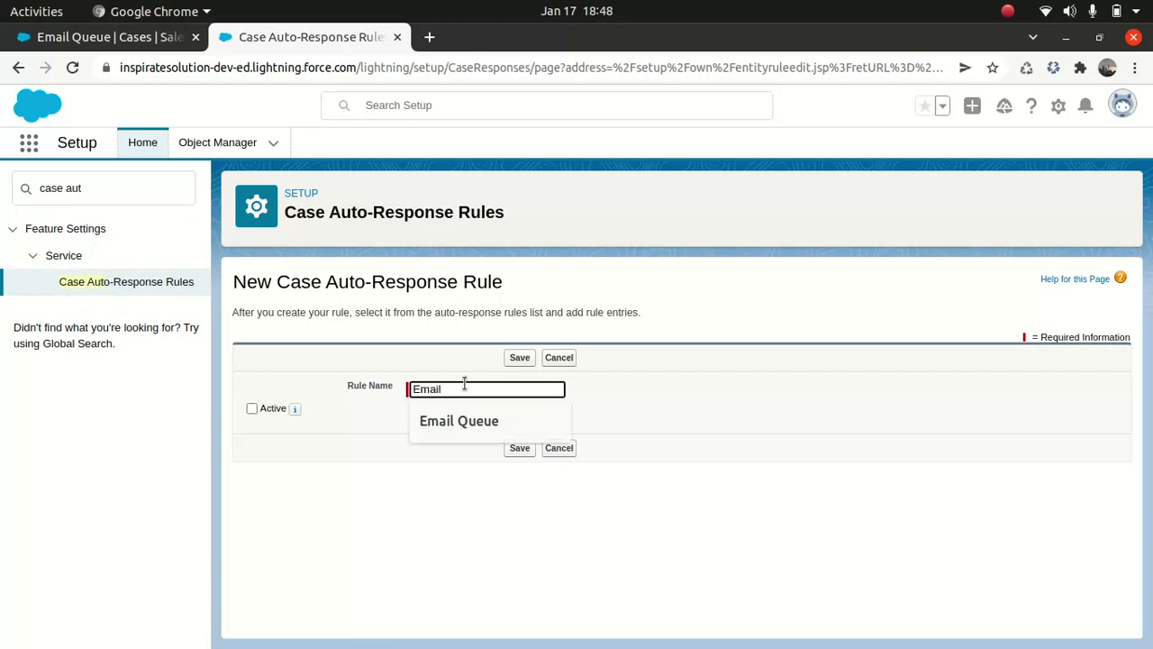
key(Down)
text(')
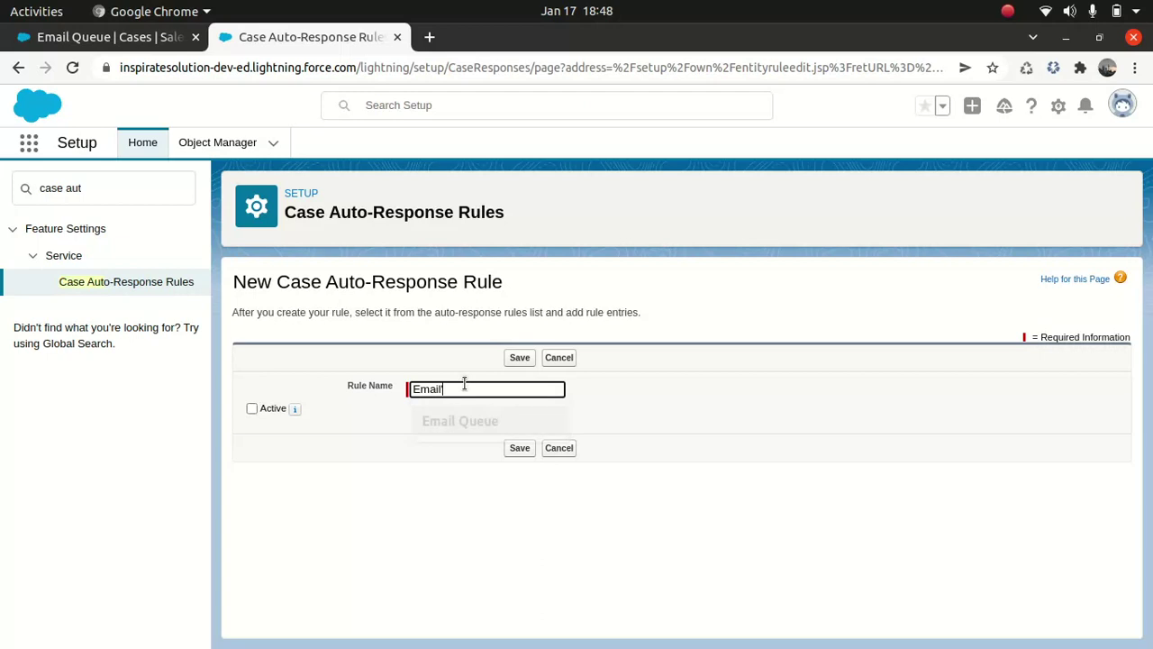
key(BackSpace)
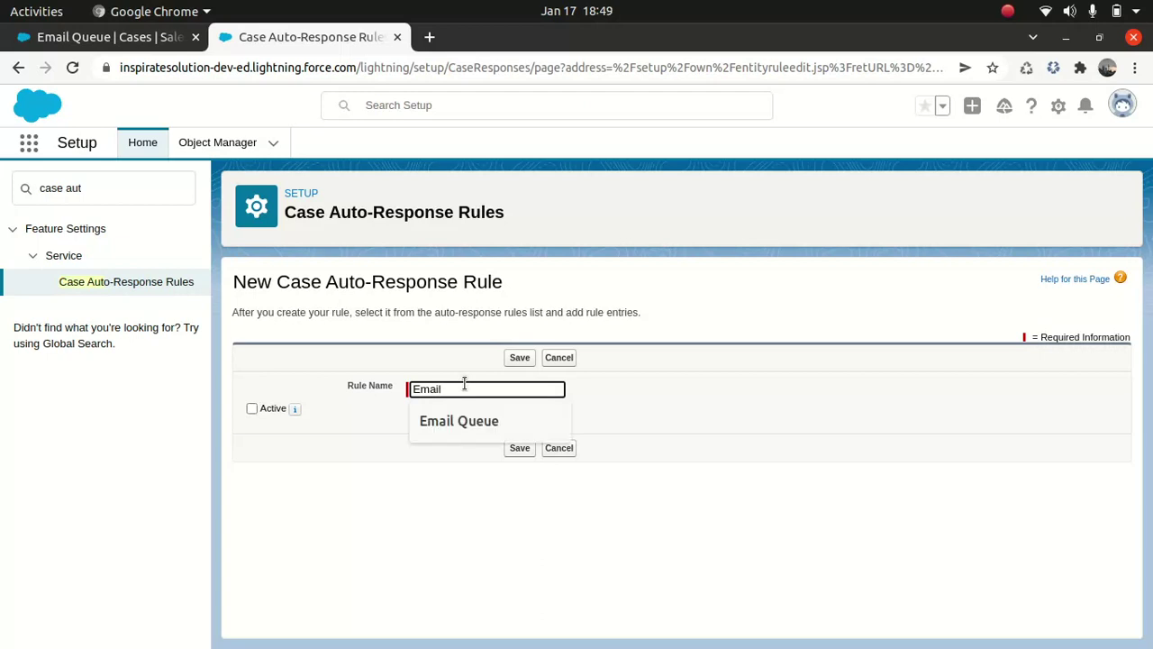
click(465, 429)
click(252, 408)
click(524, 448)
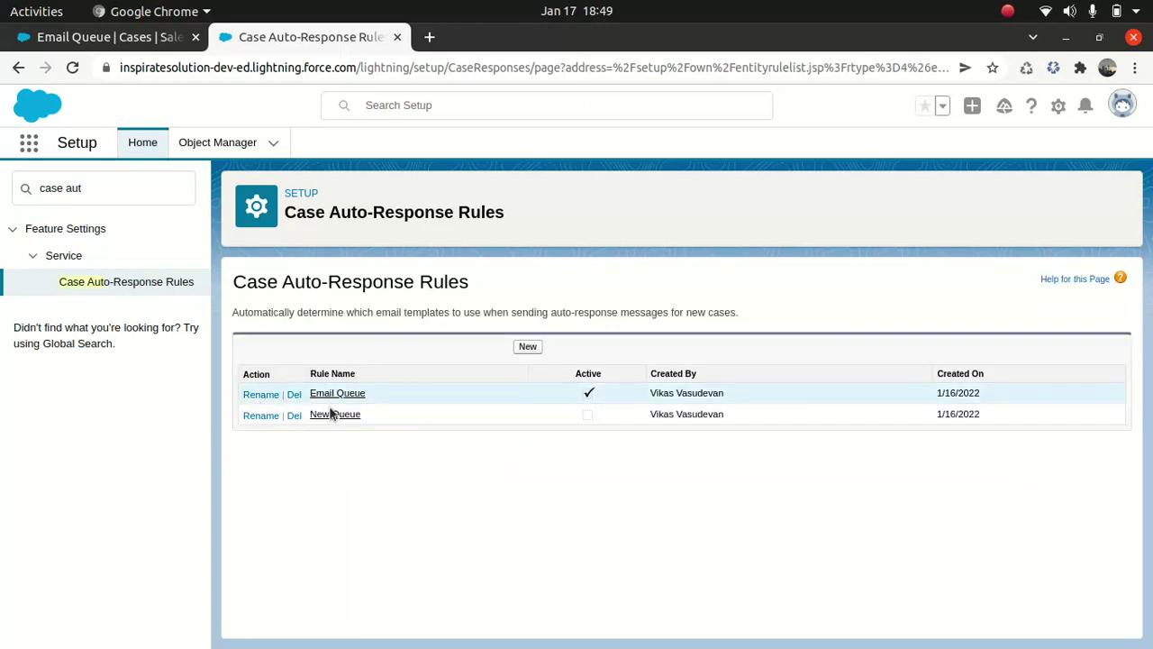
click(335, 394)
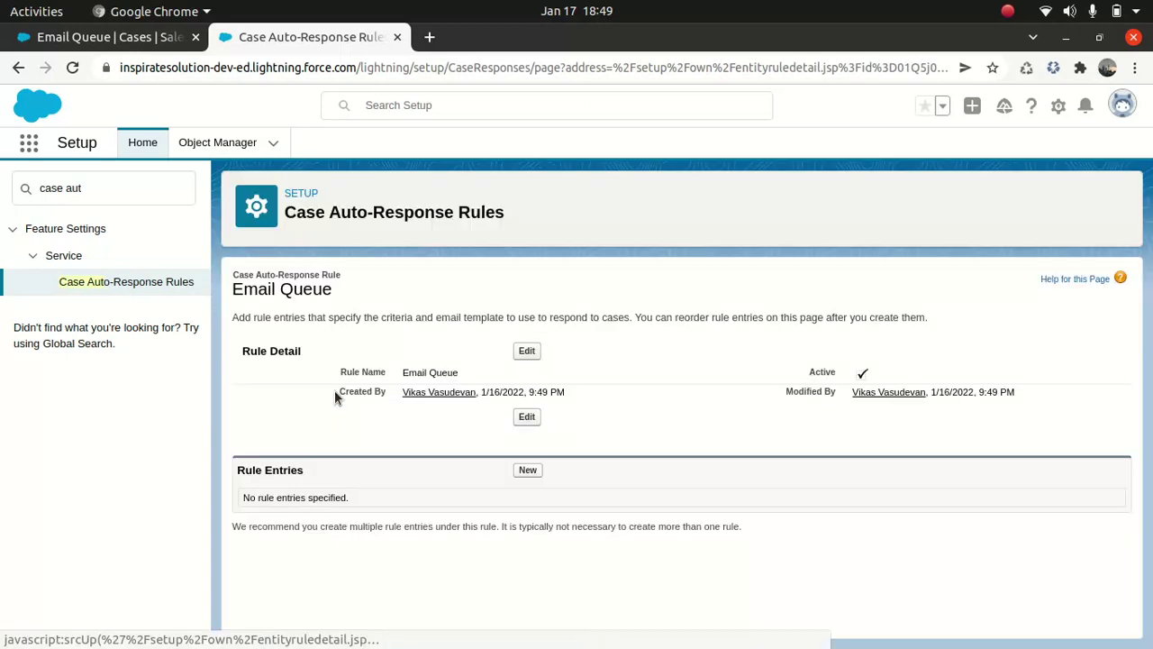
- Start a new rule entry with sort order 1 and criterion Case Origin equals Email
click(527, 470)
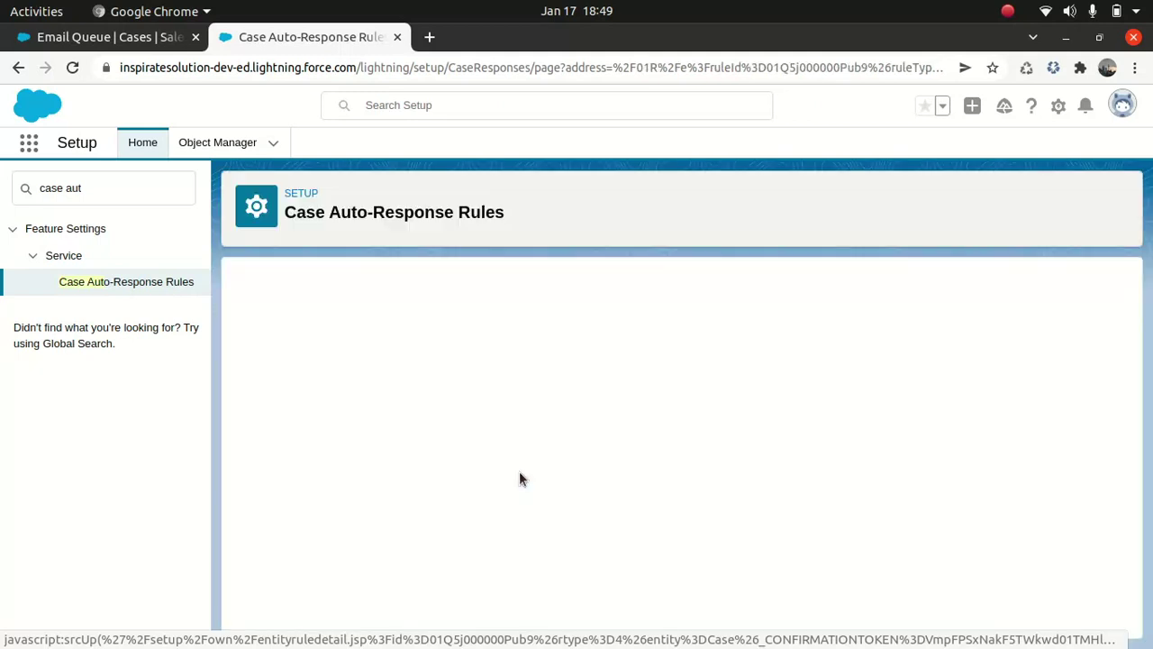
click(481, 379)
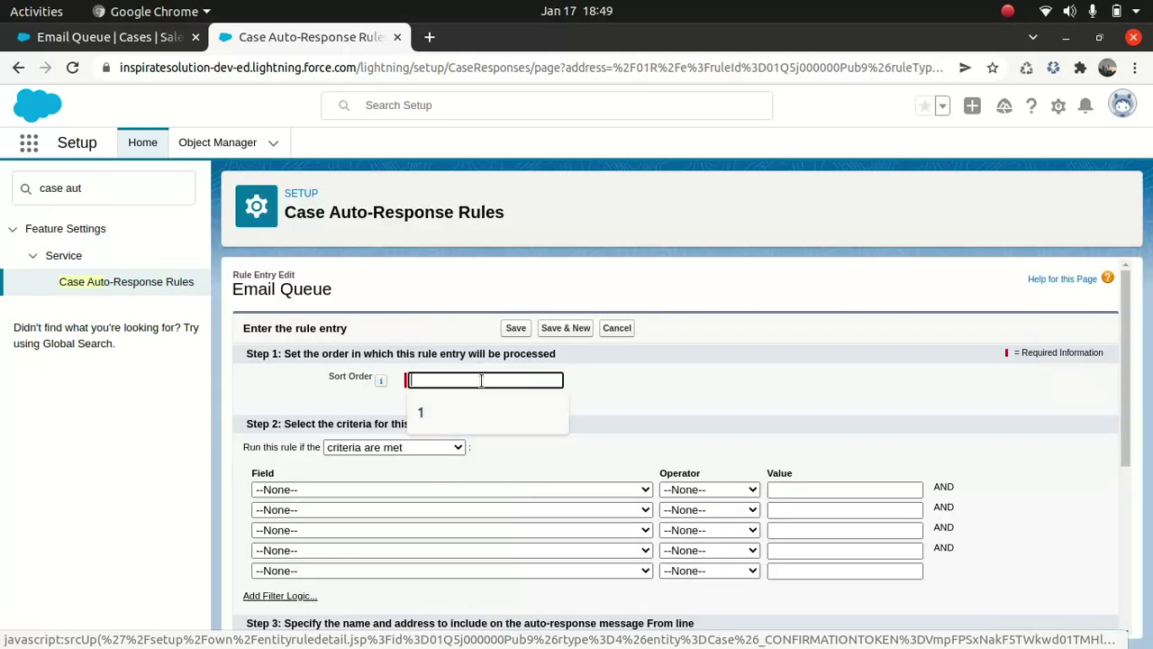
click(460, 410)
click(419, 448)
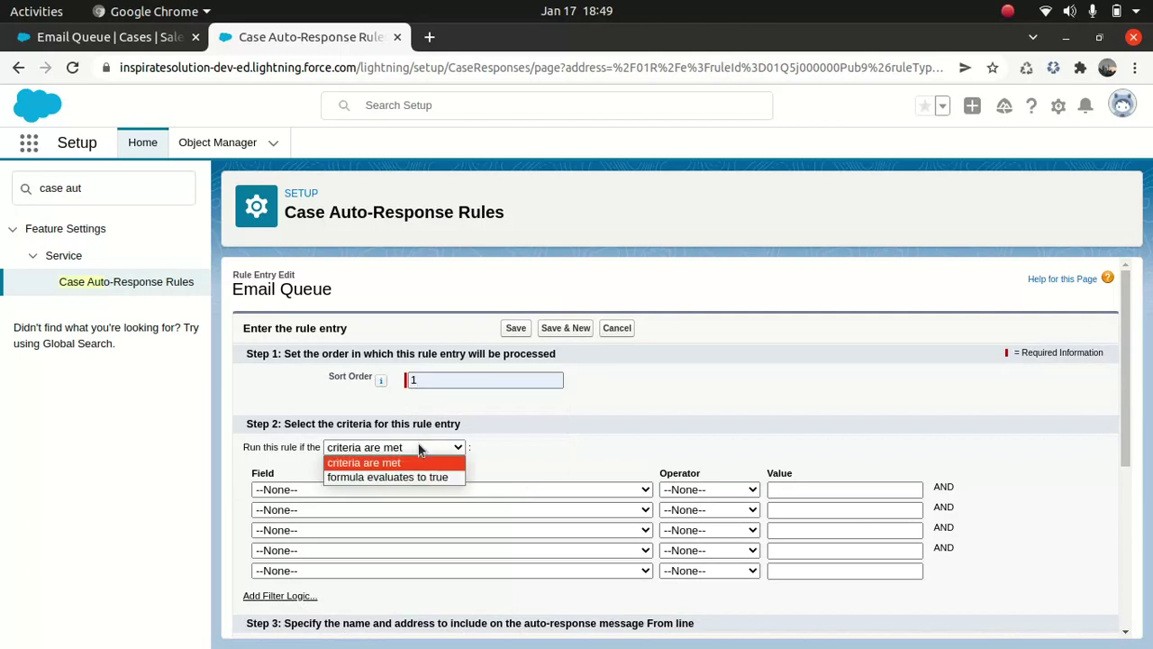
click(419, 447)
click(436, 490)
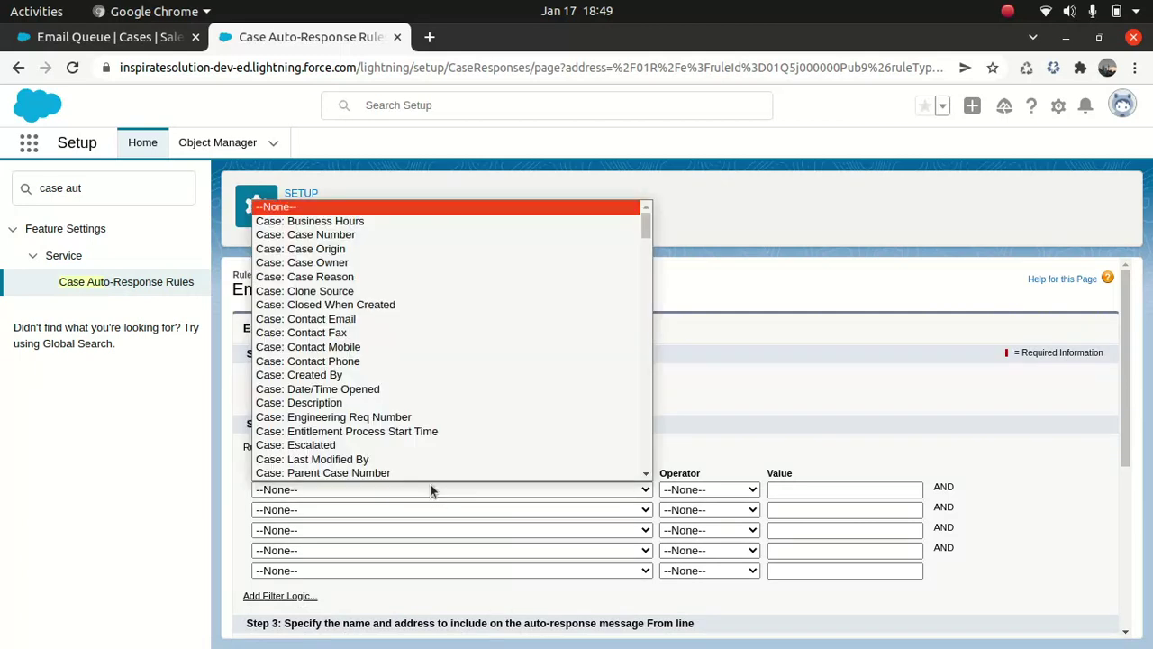
click(354, 250)
click(716, 490)
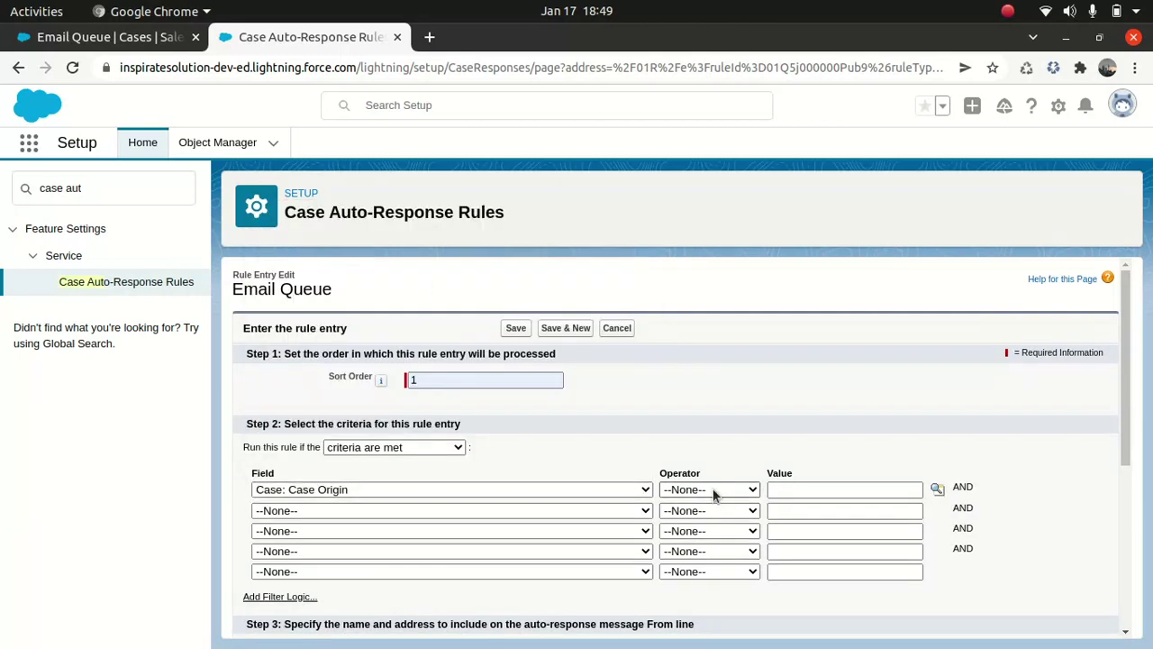
click(685, 332)
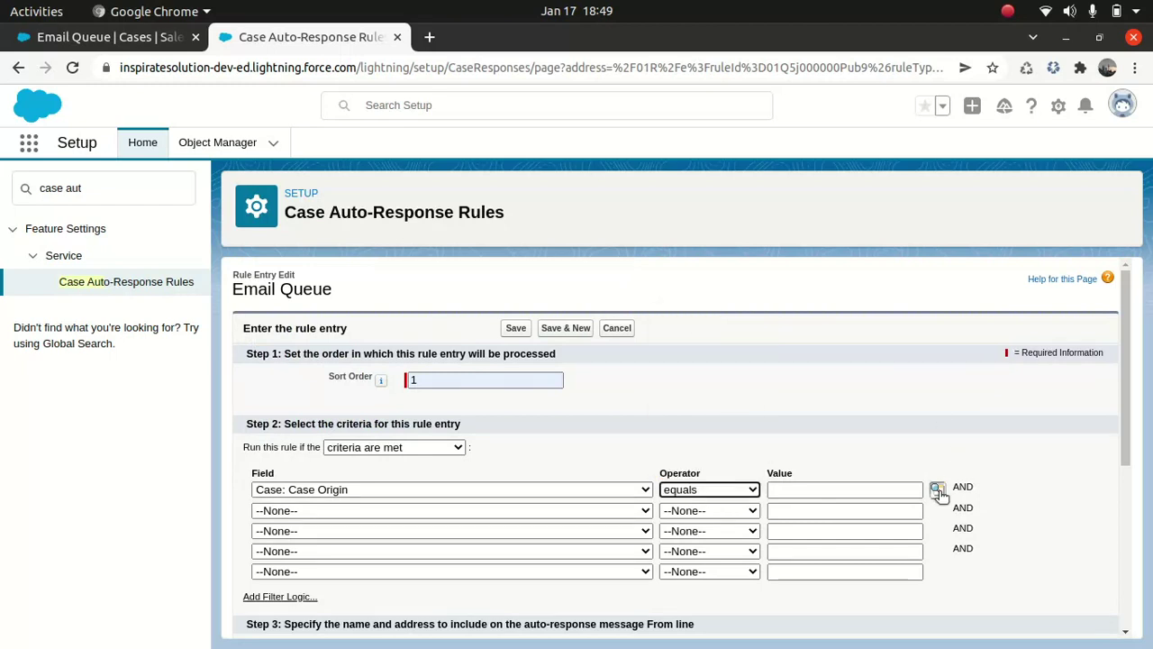
click(937, 489)
click(24, 212)
click(261, 262)
- Fill in the sender's name and e-mail address for the From line
scroll(453, 440, down, 2)
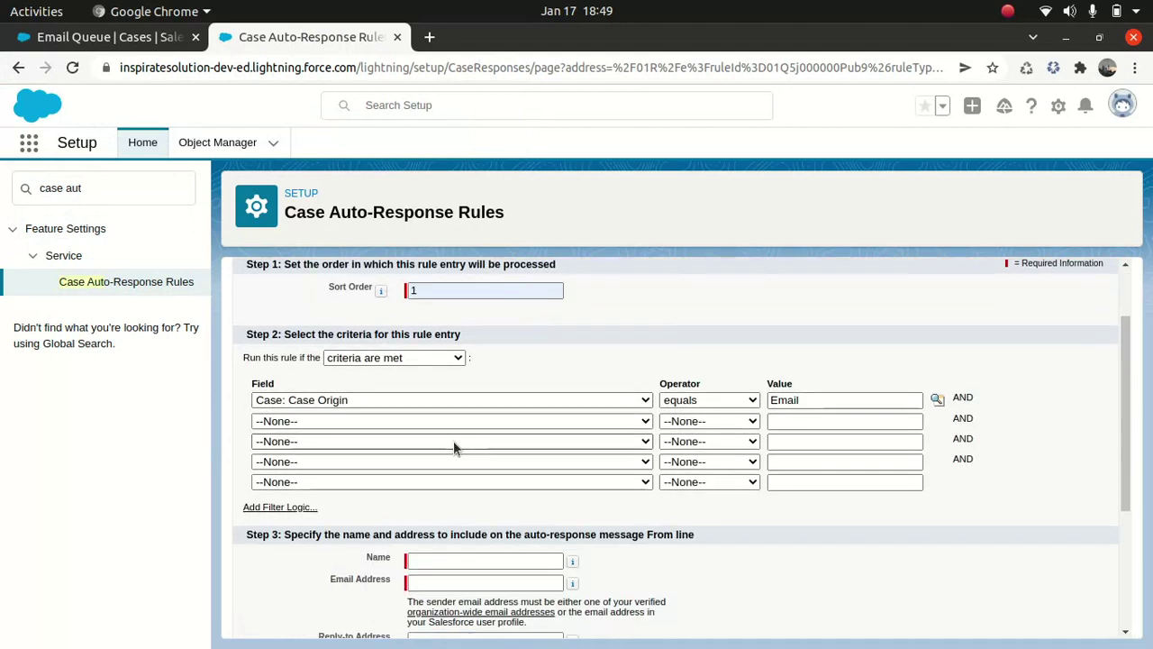
scroll(453, 440, down, 4)
click(450, 381)
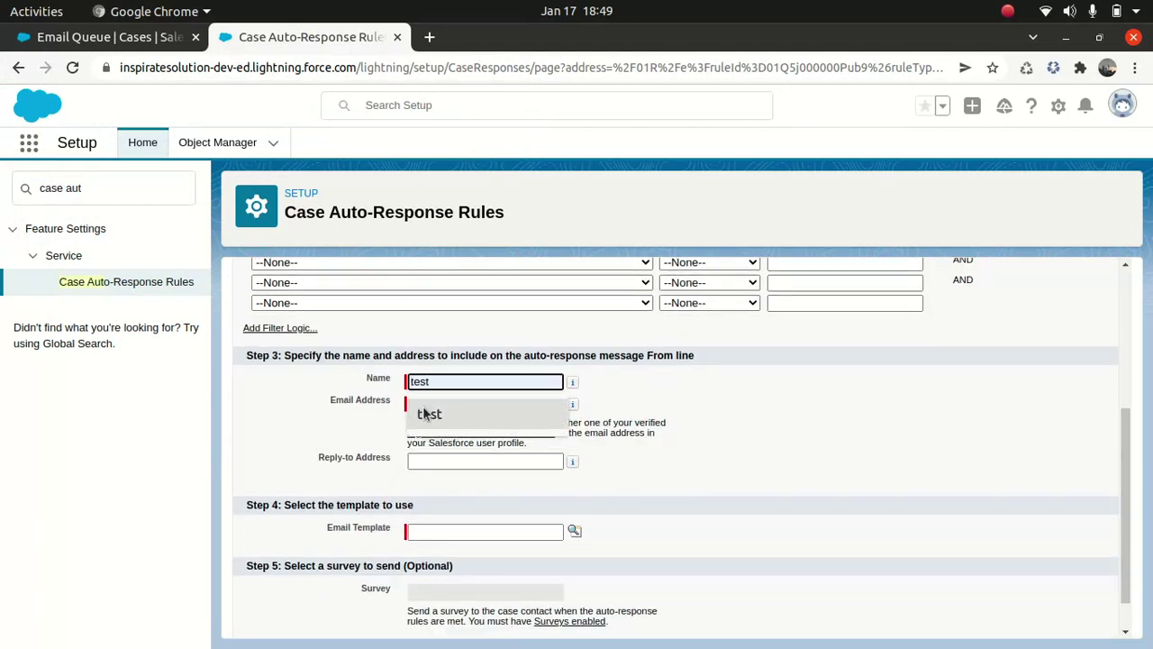
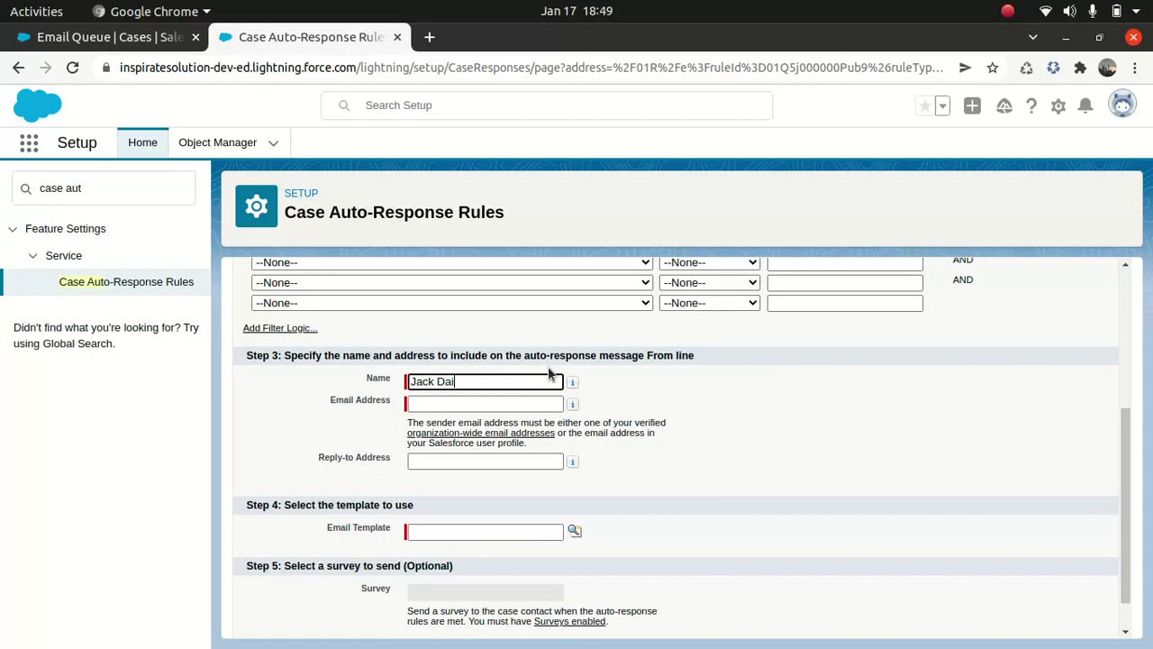
key(Tab)
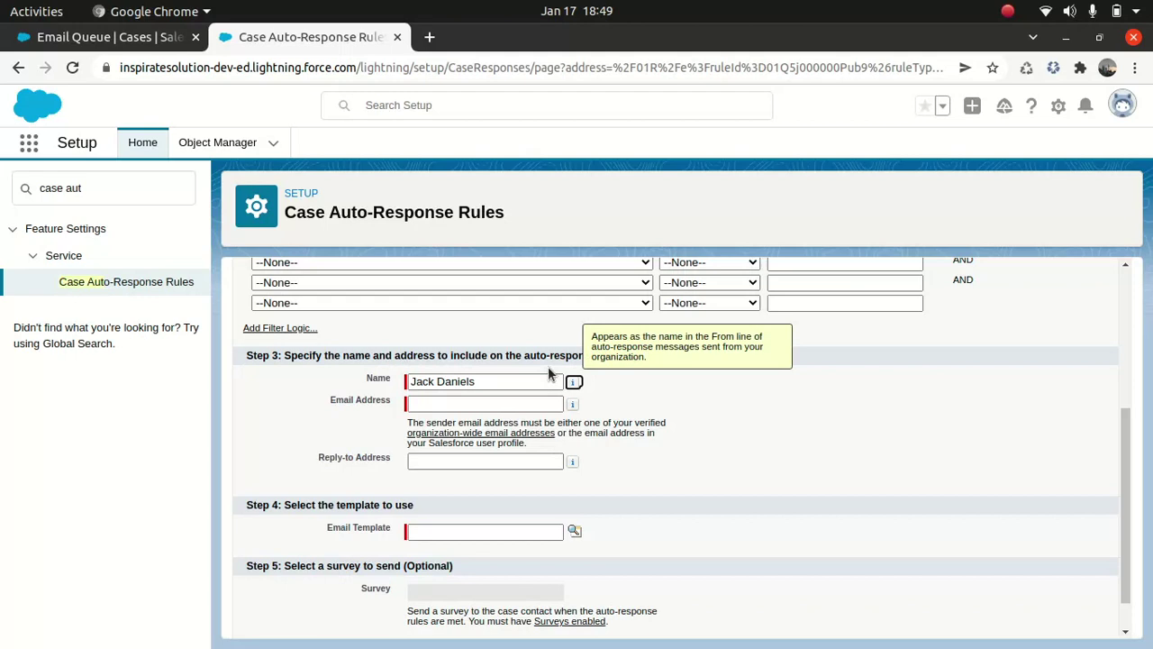
click(511, 404)
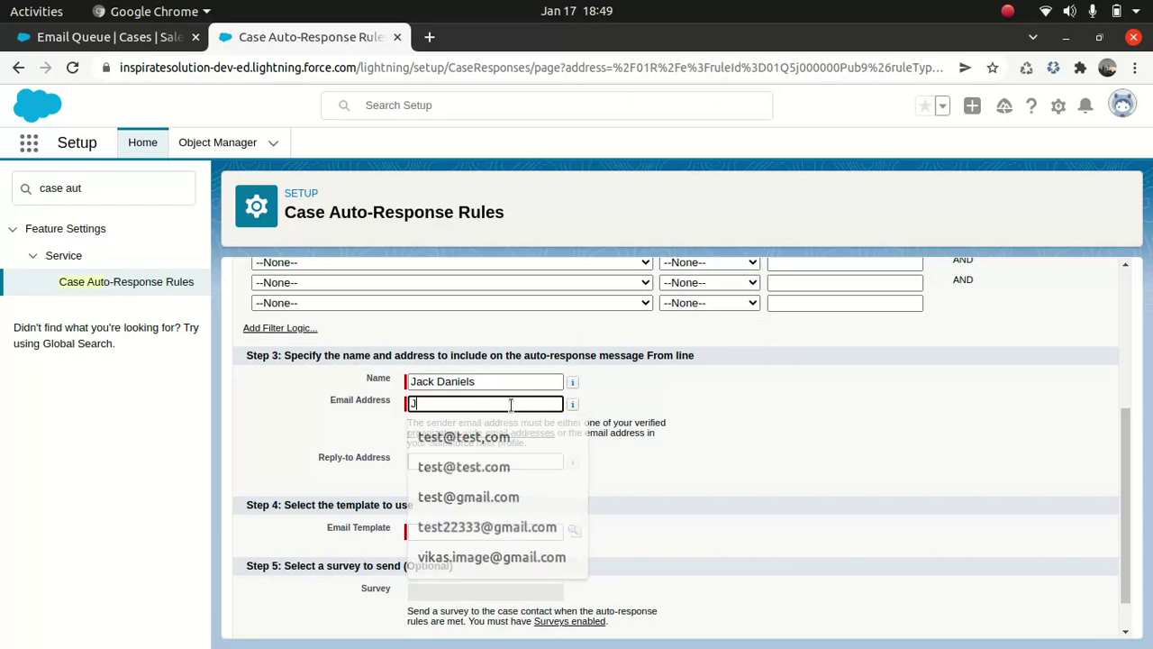
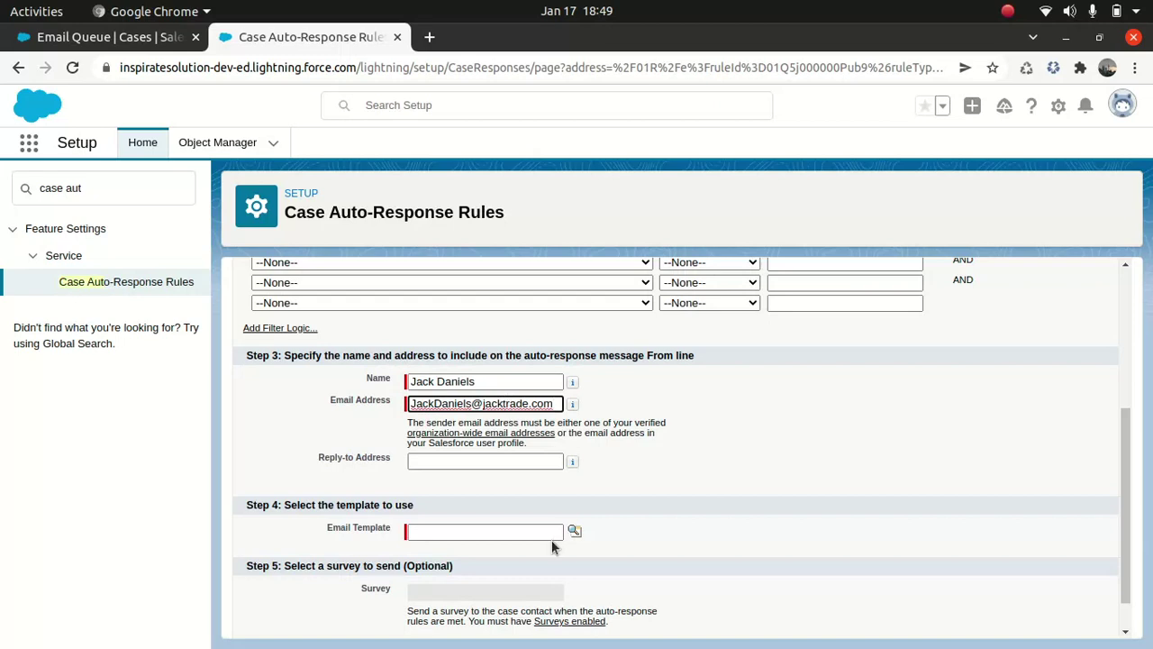
scroll(552, 539, down, 1)
- Choose the Sales: New Customer Email template and save the entry
click(574, 488)
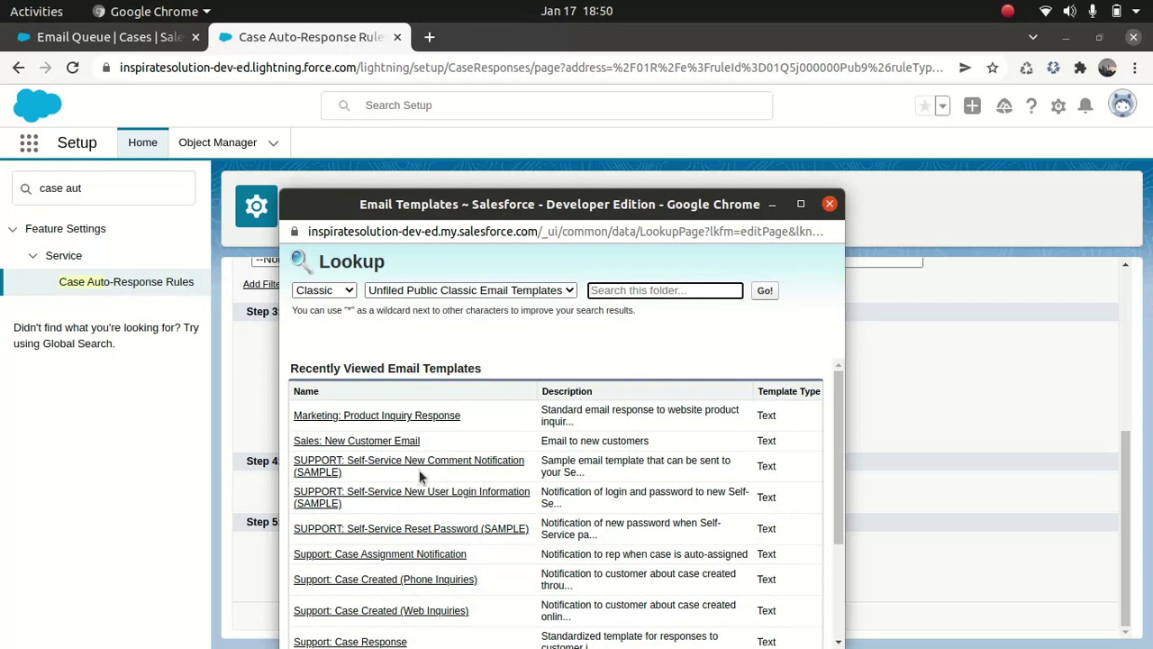
click(408, 440)
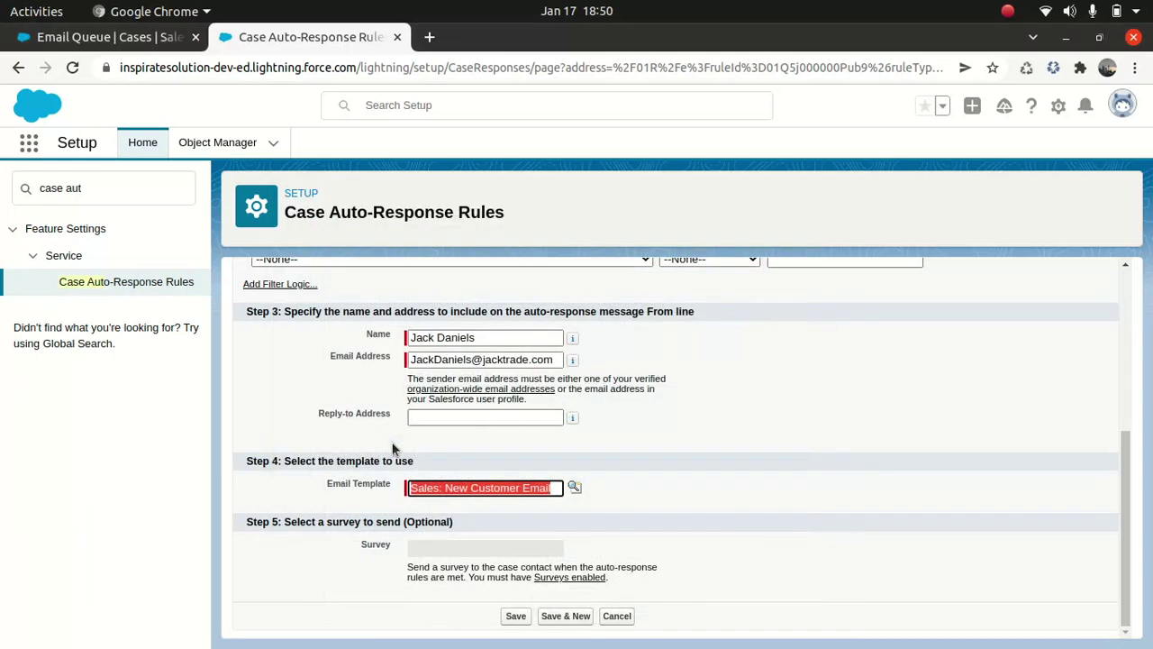
click(515, 615)
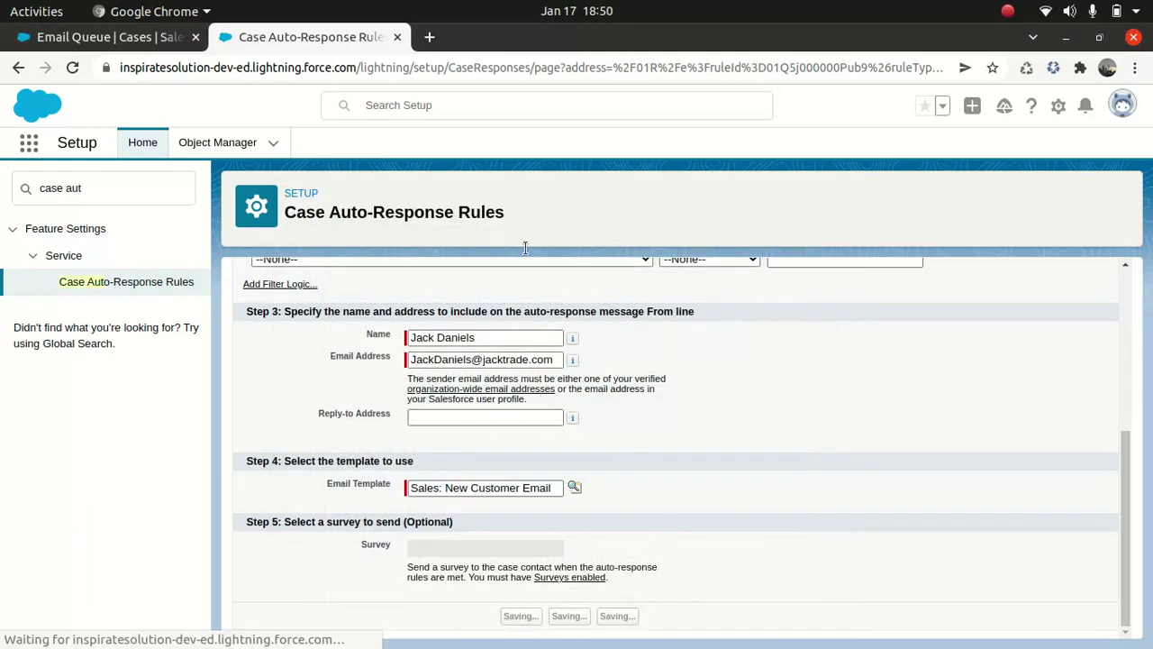
- Change the rejected sender address's domain to gmail.com and save again
scroll(515, 388, down, 5)
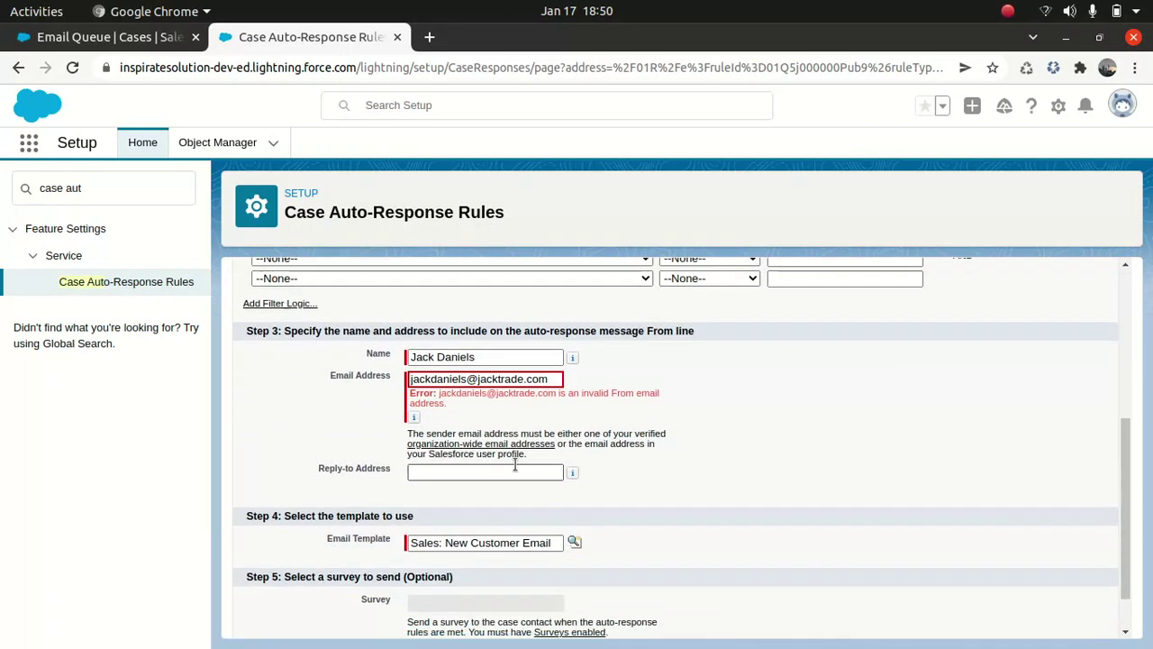
click(550, 380)
drag(551, 379, 487, 379)
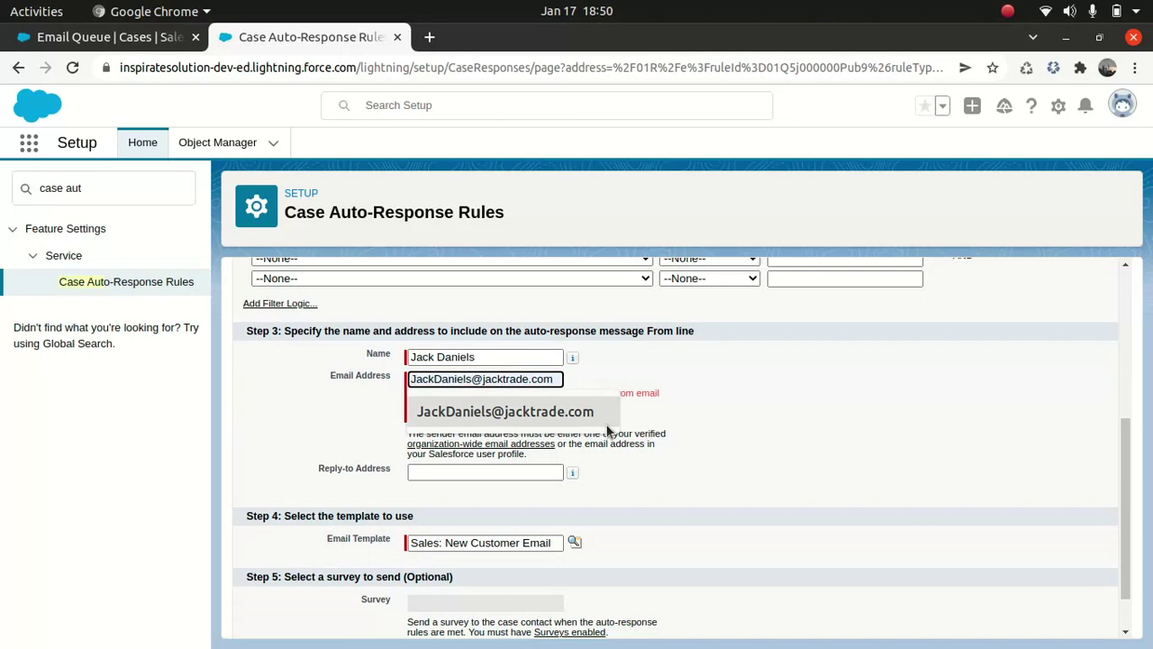
shift+click(486, 379)
click(559, 380)
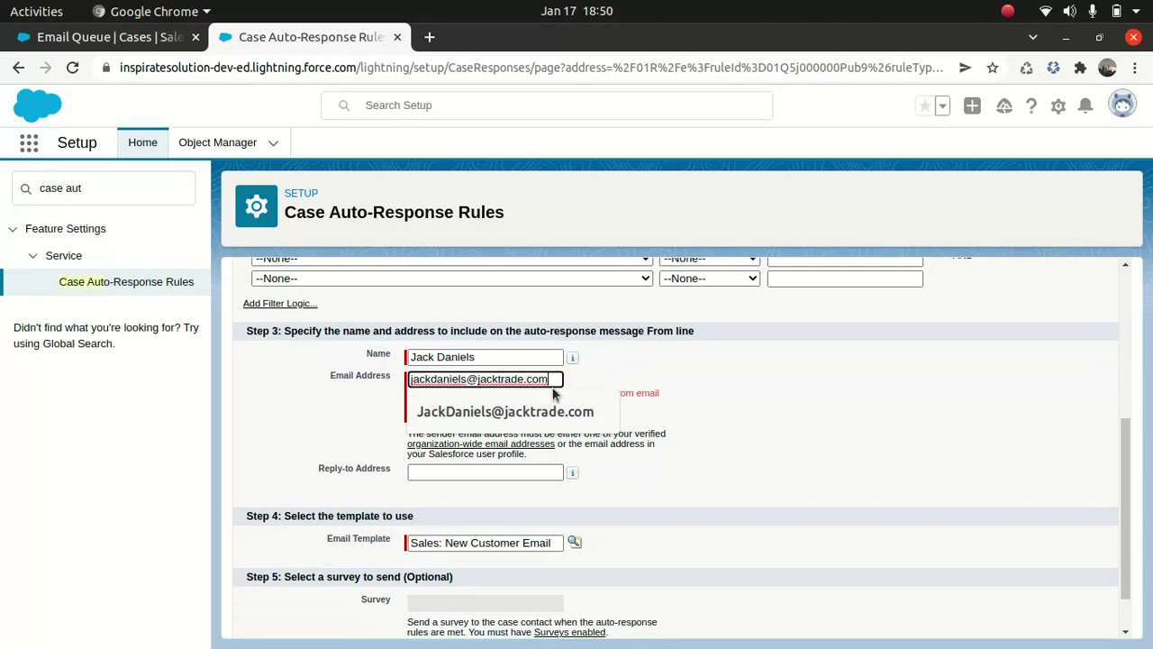
key(BackSpace)
key(BackSpace)
key(BackSpace)
key(BackSpace)
key(BackSpace)
key(BackSpace)
key(BackSpace)
key(BackSpace)
key(BackSpace)
key(BackSpace)
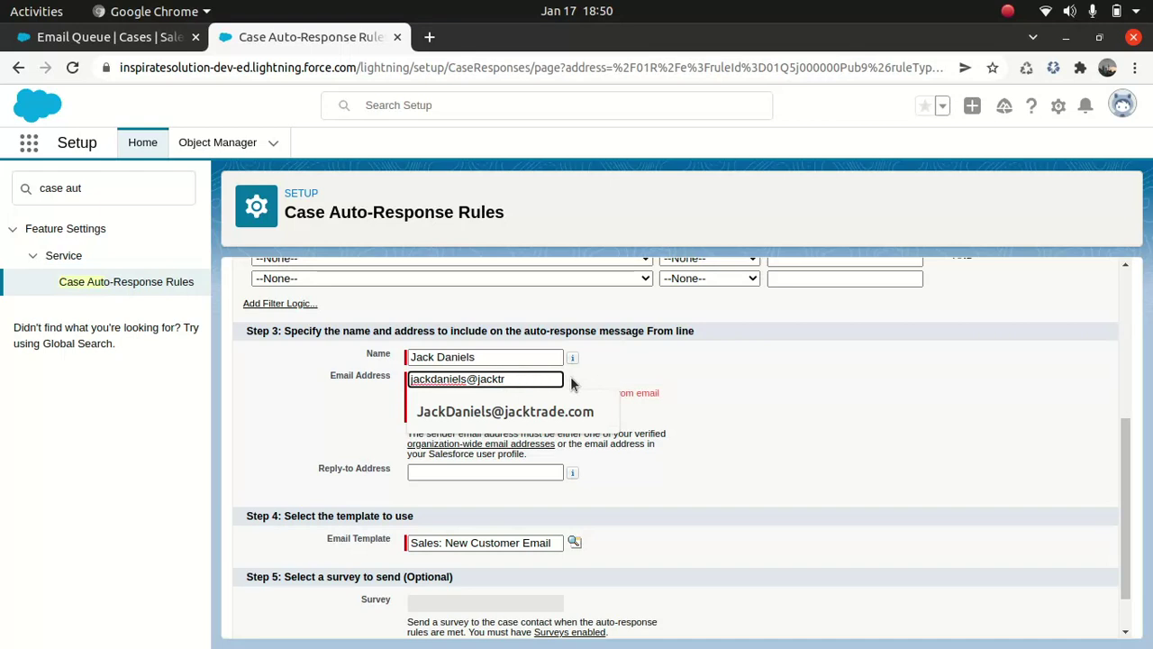
key(BackSpace)
key(BackSpace)
key(BackSpace)
text(gmail.com)
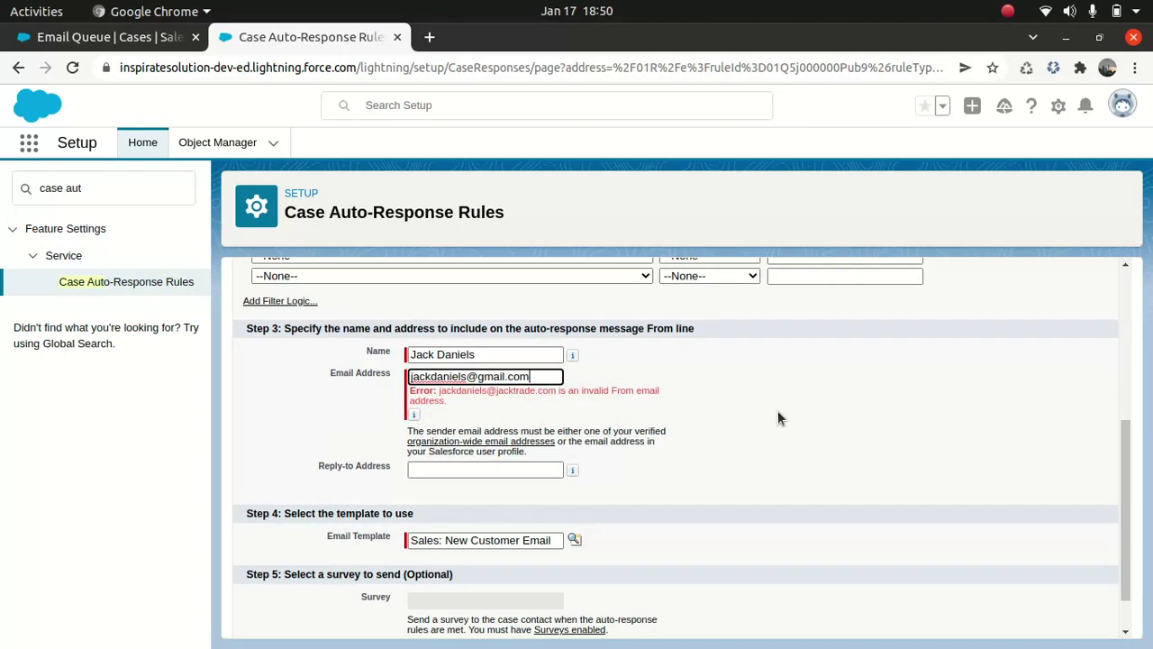
scroll(778, 414, down, 1)
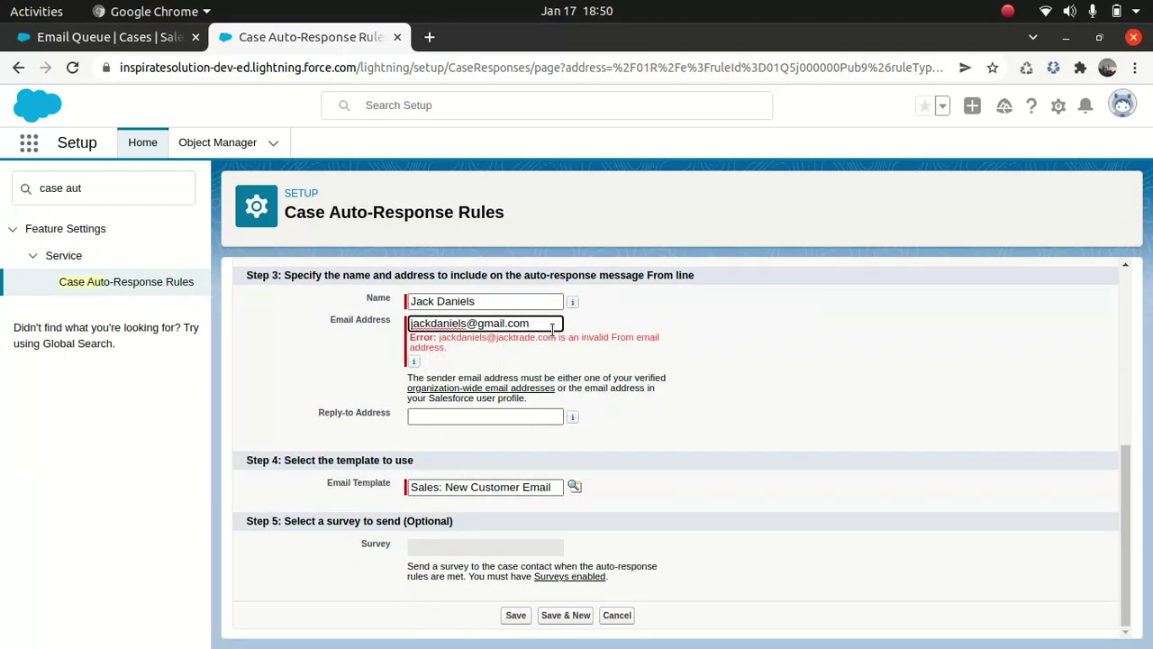
click(517, 616)
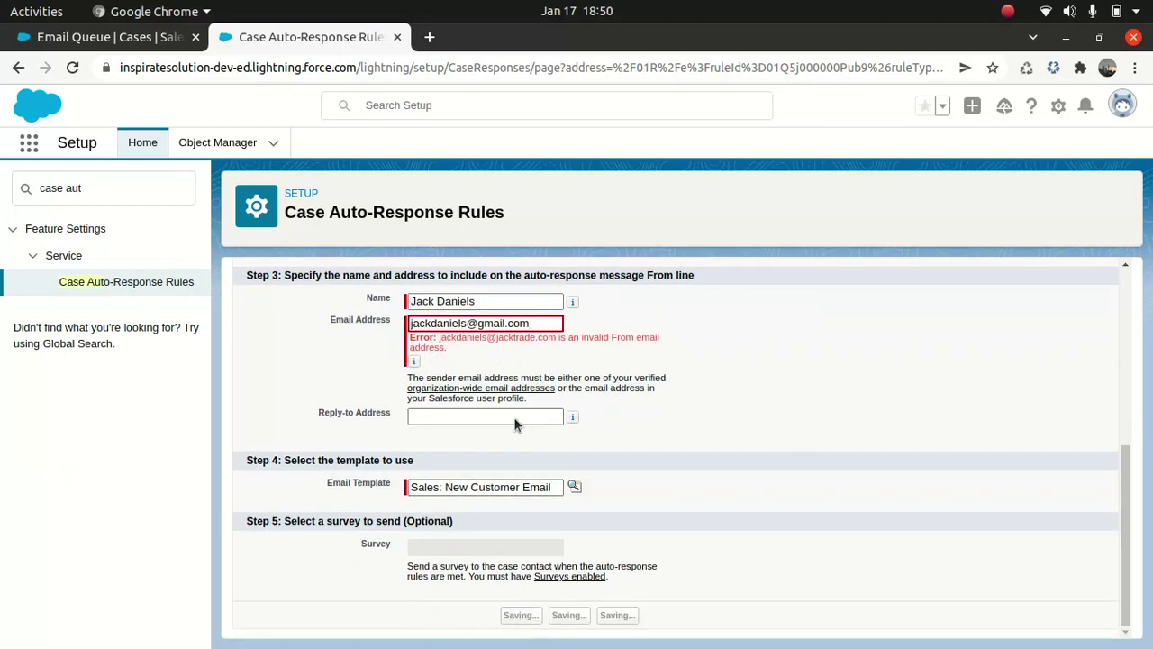
- Replace the sender with a suggested verified address and save the rule entry
scroll(545, 332, down, 4)
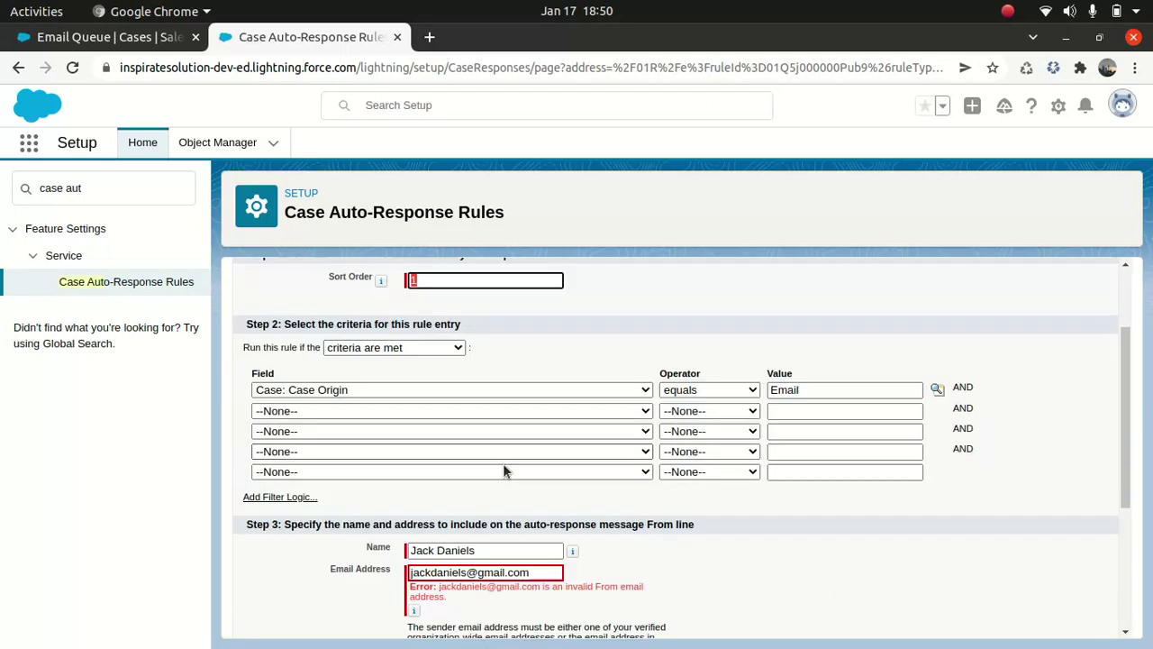
drag(557, 468, 218, 464)
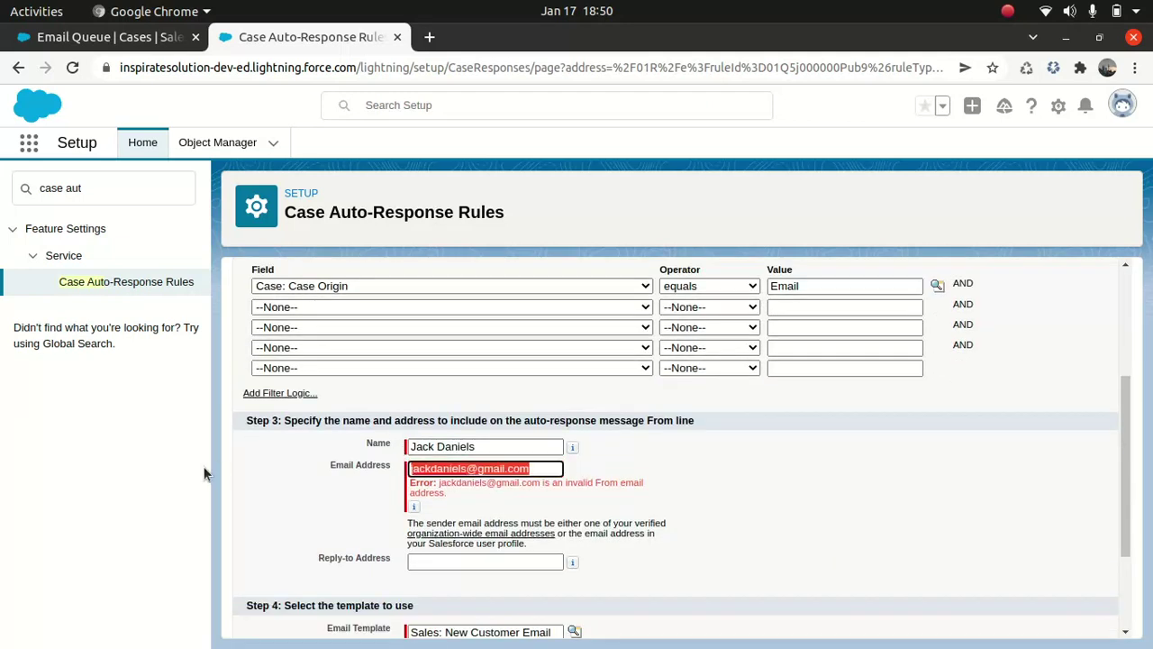
text(vikas)
key(Down)
key(Return)
scroll(440, 511, down, 3)
click(518, 615)
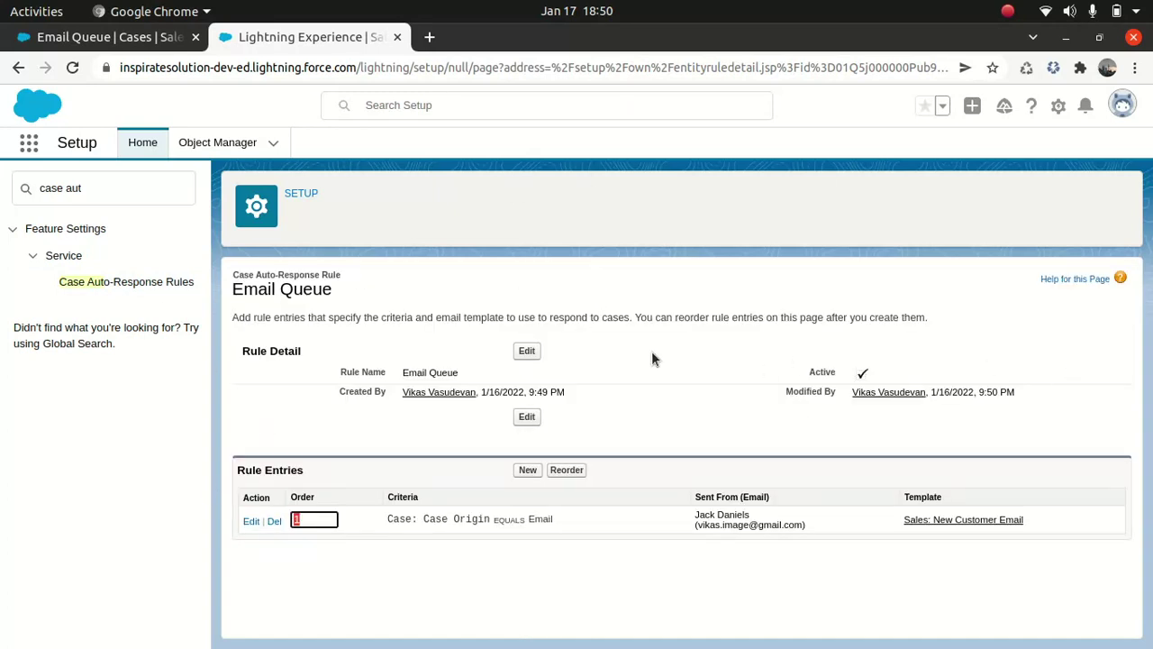
- Go back to the Case Auto-Response Rules list from the Setup sidebar
click(128, 283)
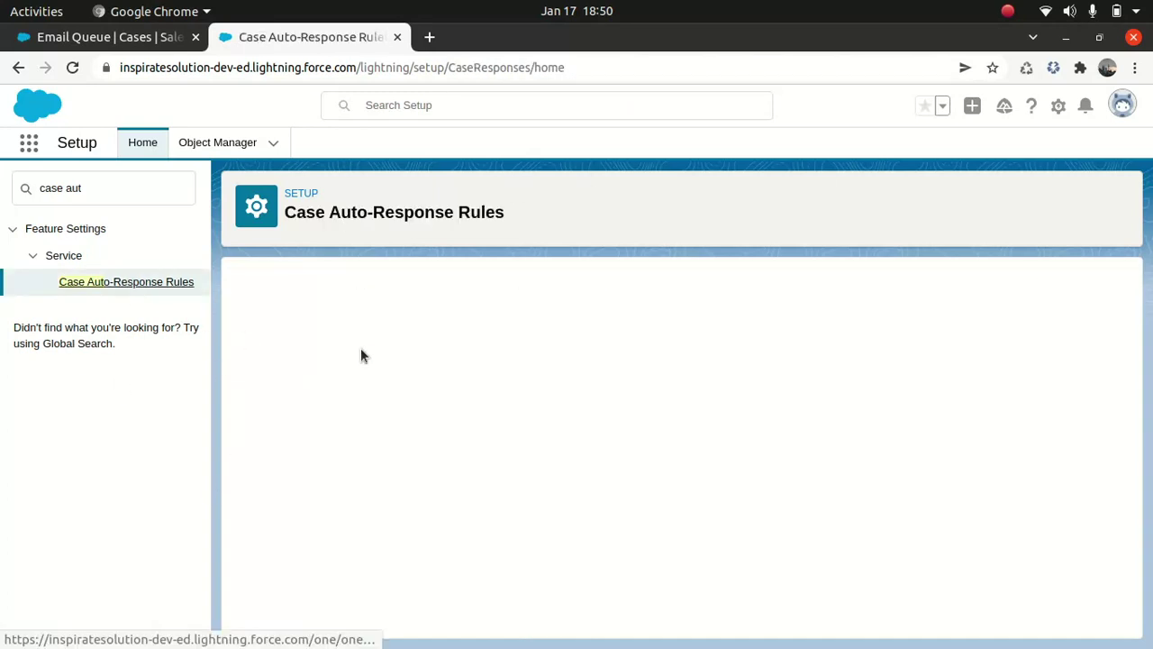